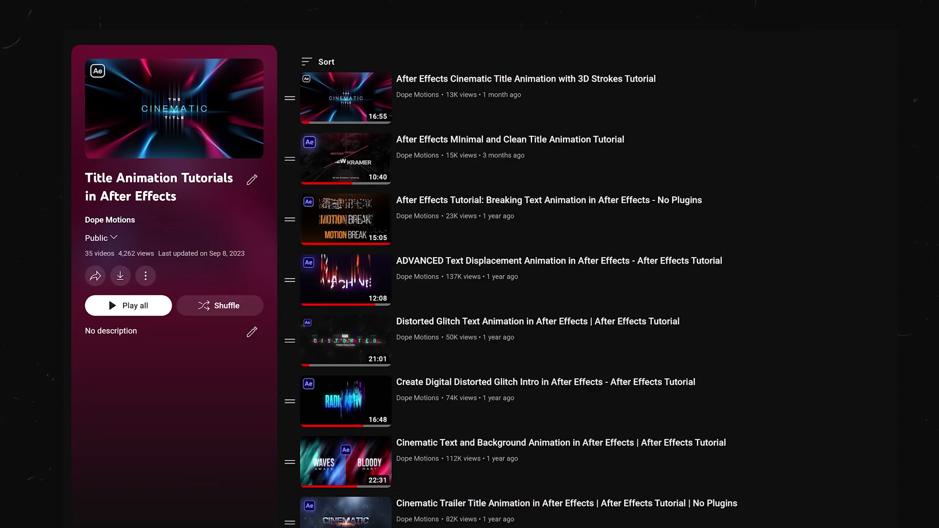
pyautogui.scroll(-6, 518, 279)
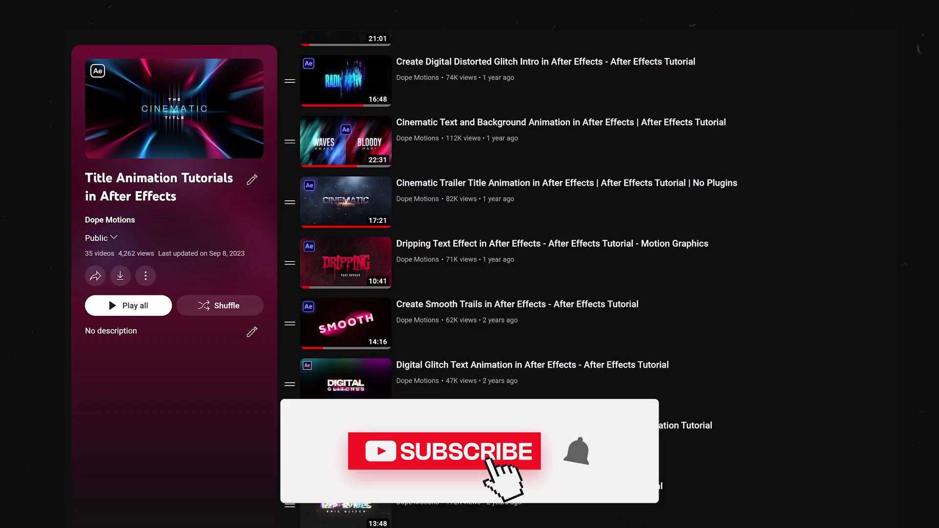
pyautogui.scroll(-7, 519, 279)
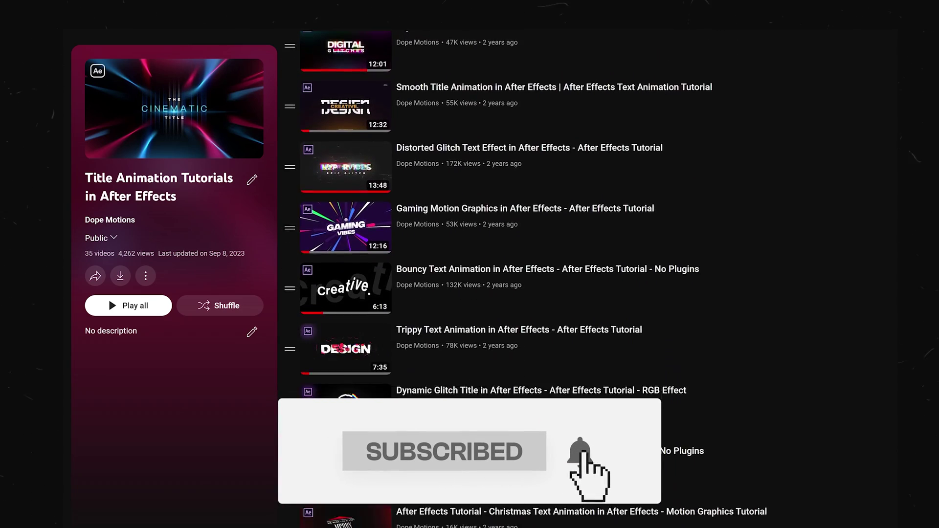
pyautogui.scroll(-7, 519, 279)
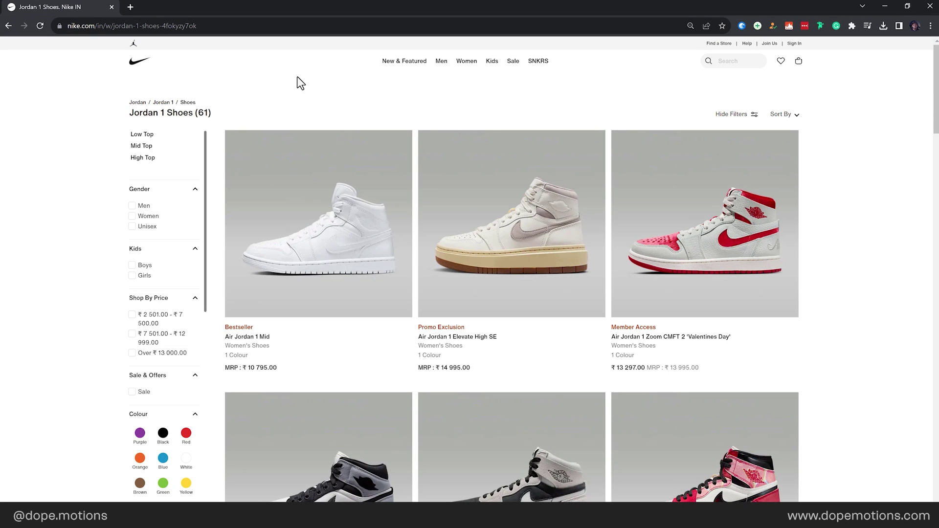
# Browse the Jordan 1 shoes and open the Air Jordan 1 Mid SE product page.
pyautogui.scroll(-7, 297, 77)
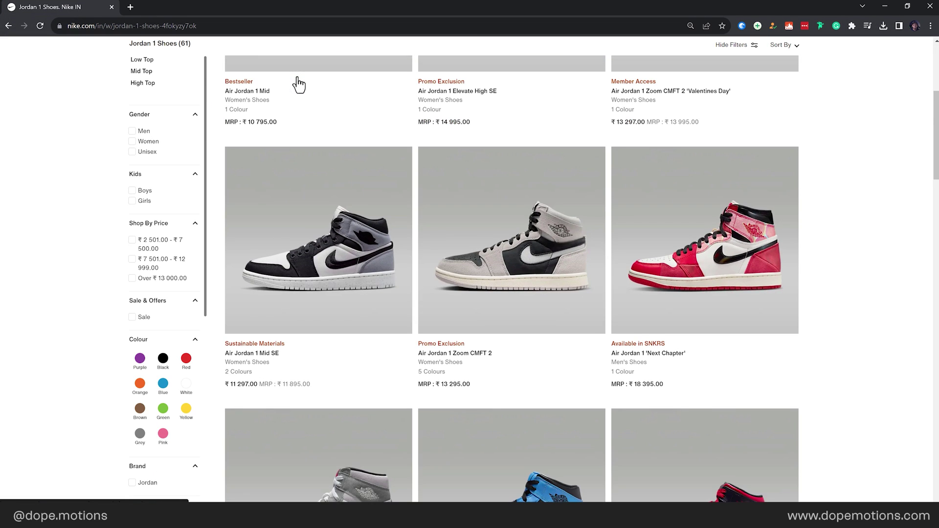
pyautogui.scroll(-3, 297, 84)
pyautogui.scroll(5, 298, 84)
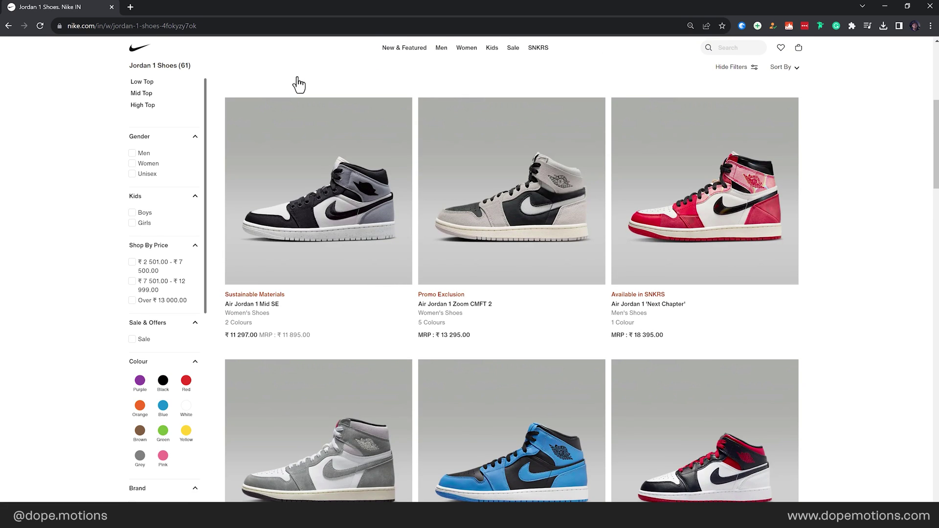
pyautogui.moveTo(286, 189)
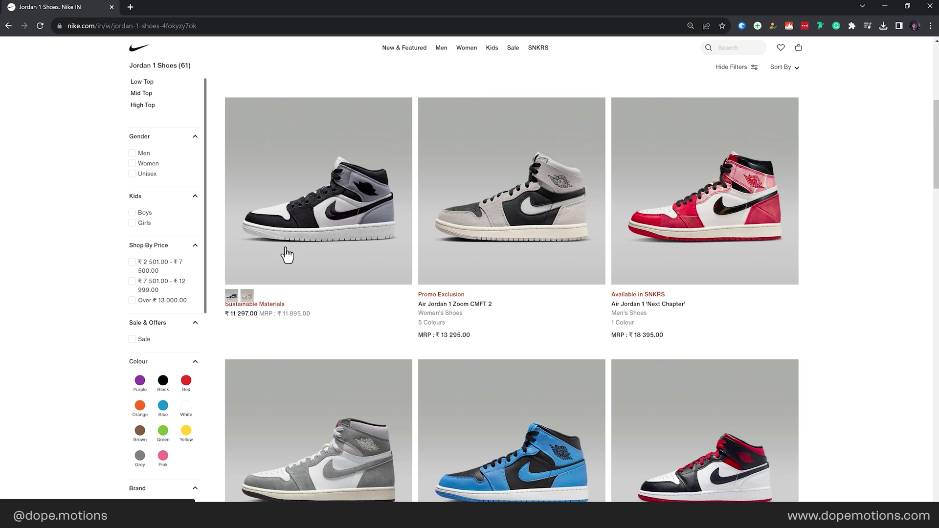
pyautogui.click(324, 223)
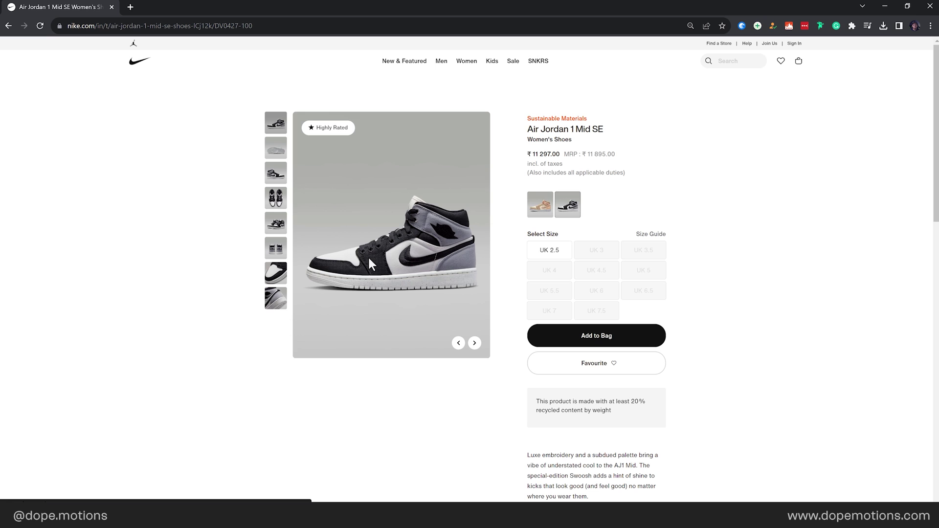
# Open the Air Jordan 1 Mid SE side-view photo in its own browser tab and bring up its image options.
pyautogui.rightClick(395, 251)
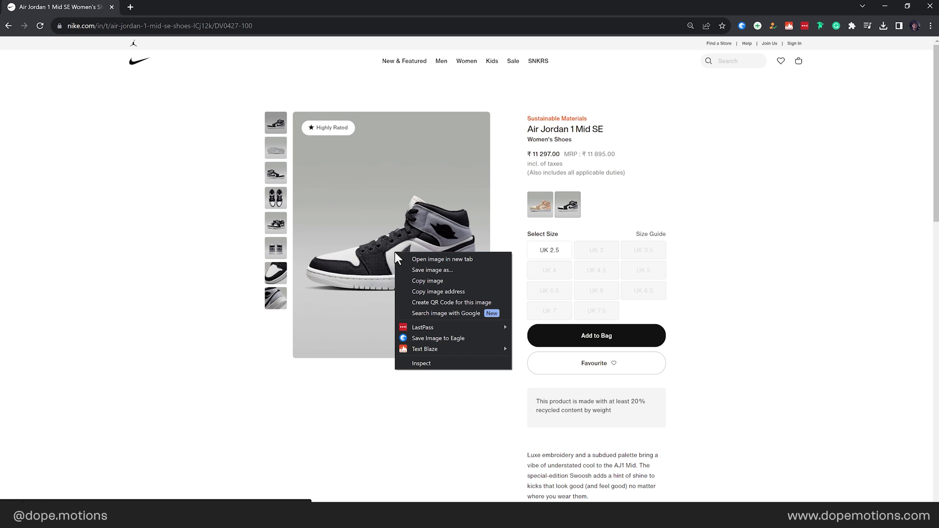
pyautogui.click(433, 260)
pyautogui.click(184, 6)
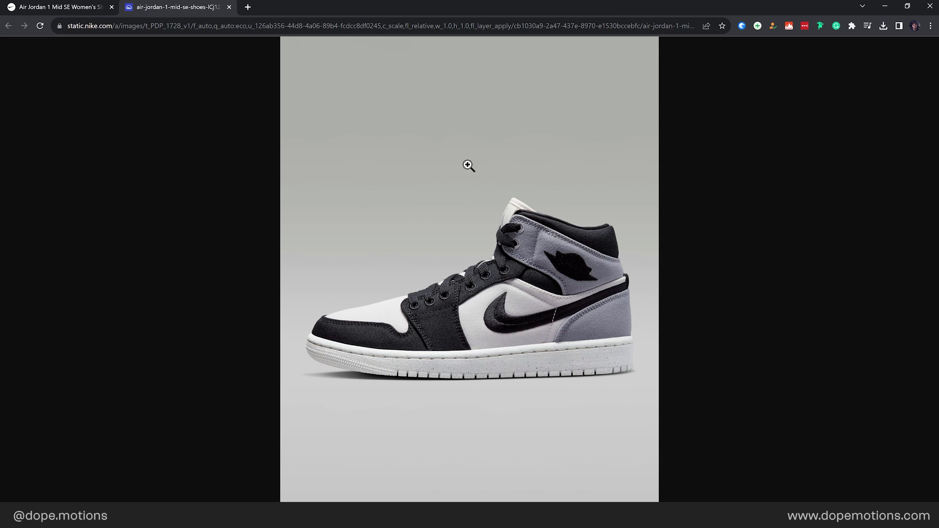
pyautogui.rightClick(485, 276)
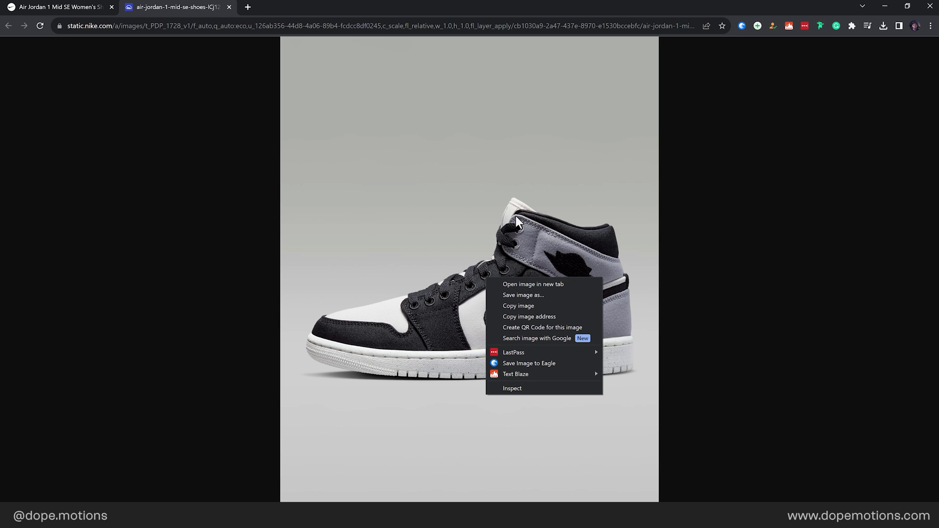
# Switch to After Effects, examine the Nike-Shoe-PNG.png footage up close, and return to the composition view.
pyautogui.click(885, 6)
pyautogui.doubleClick(40, 139)
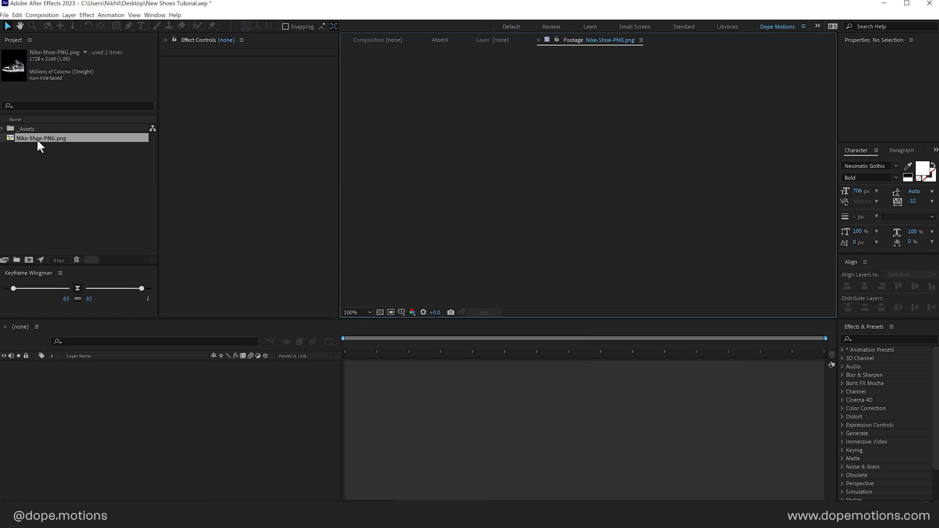
pyautogui.scroll(-1, 522, 190)
pyautogui.scroll(1, 528, 189)
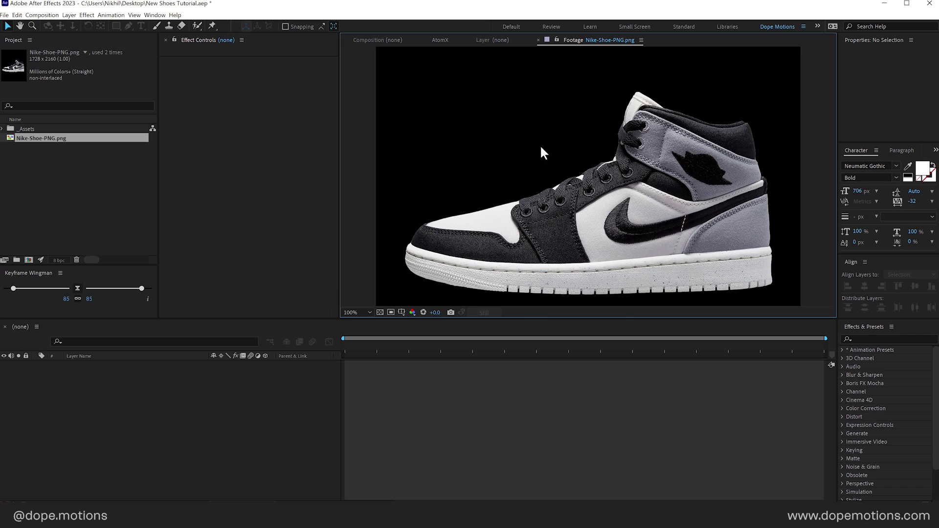
pyautogui.scroll(1, 555, 173)
pyautogui.scroll(-2, 555, 172)
pyautogui.scroll(1, 554, 170)
pyautogui.scroll(-1, 469, 102)
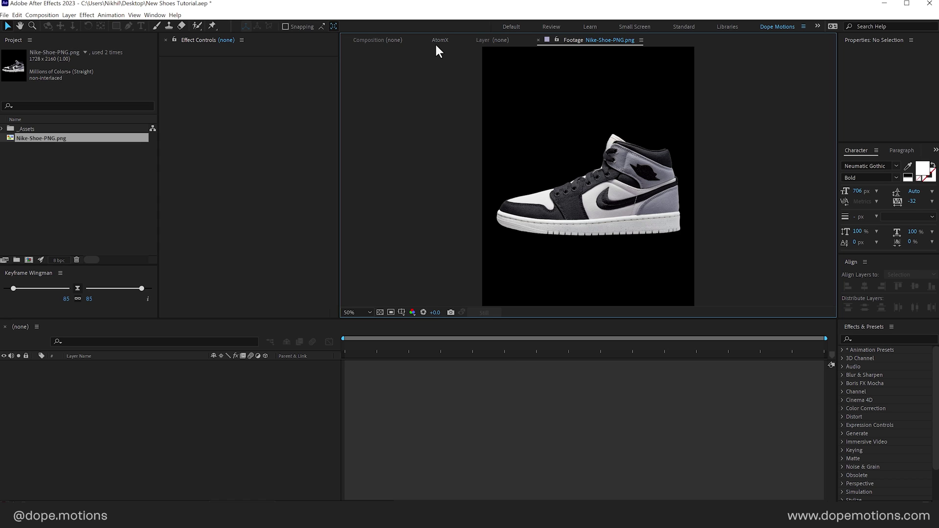
pyautogui.click(80, 186)
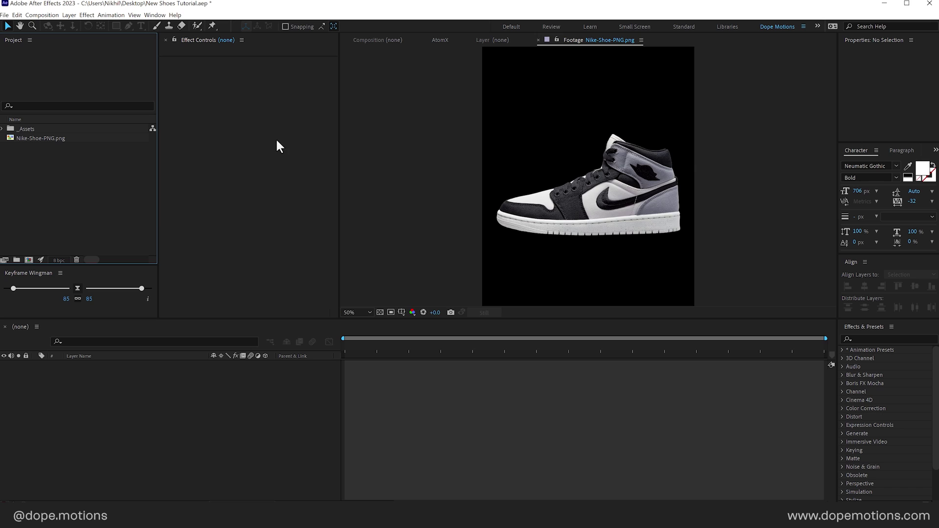
pyautogui.click(386, 41)
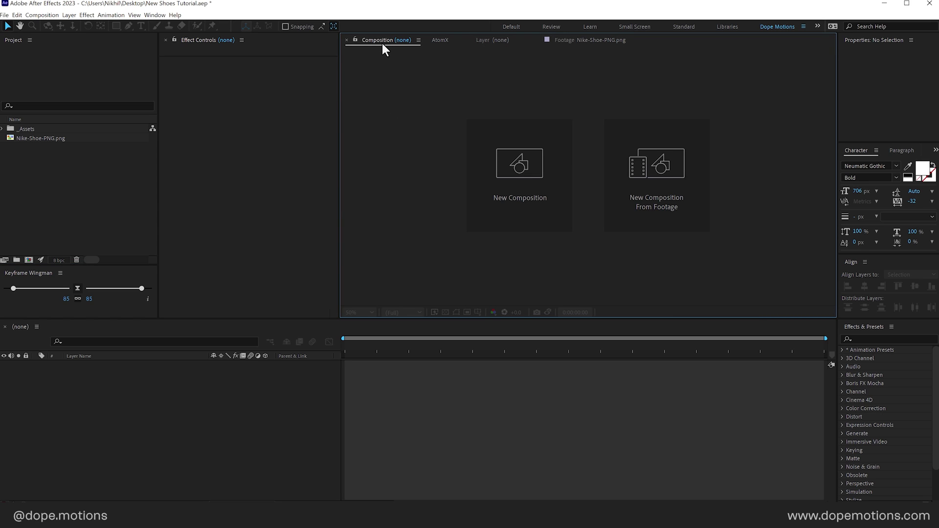
pyautogui.click(547, 180)
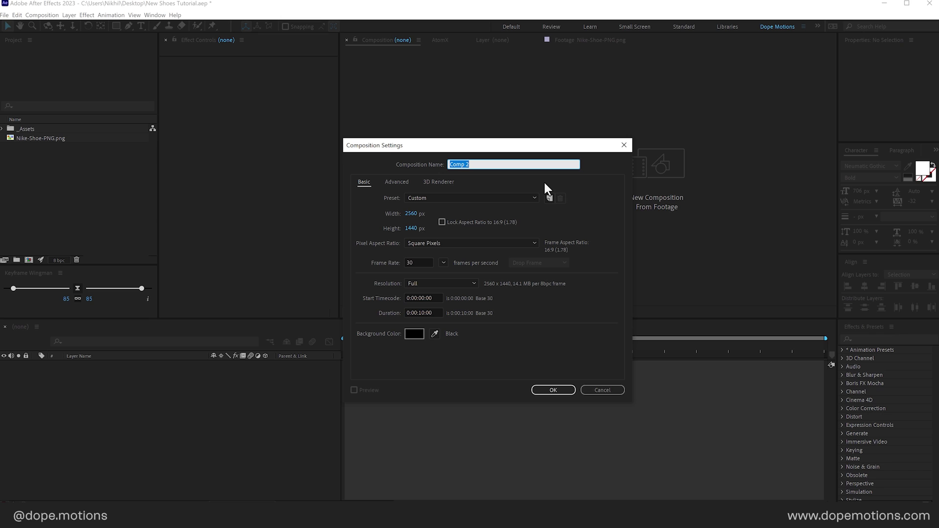
pyautogui.click(598, 387)
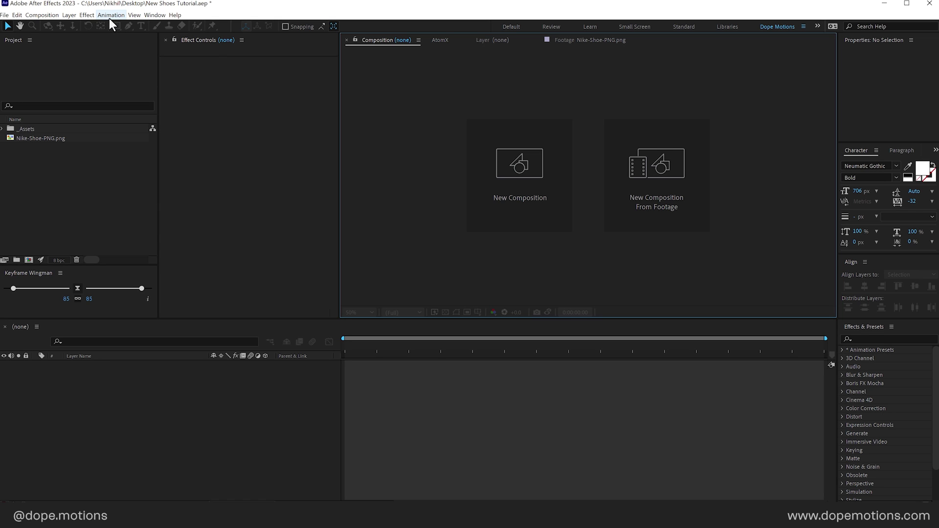
pyautogui.click(152, 15)
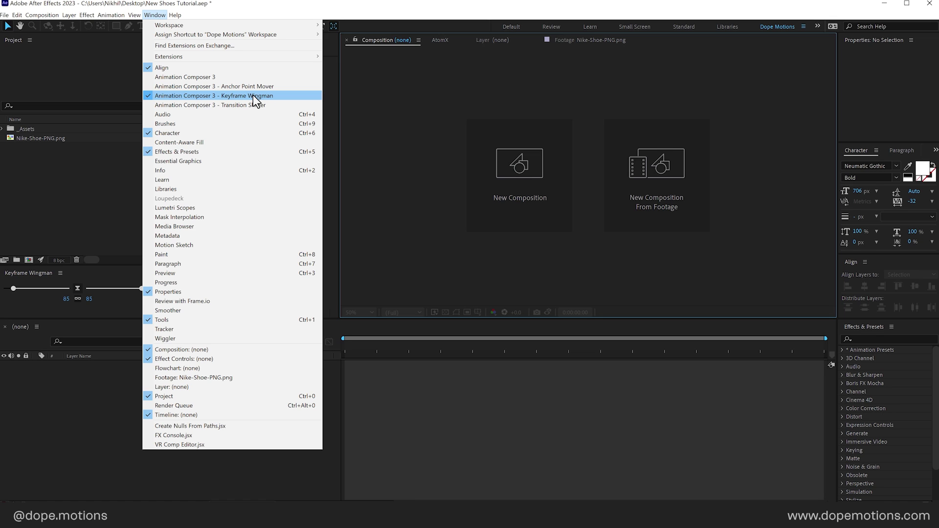
pyautogui.click(54, 211)
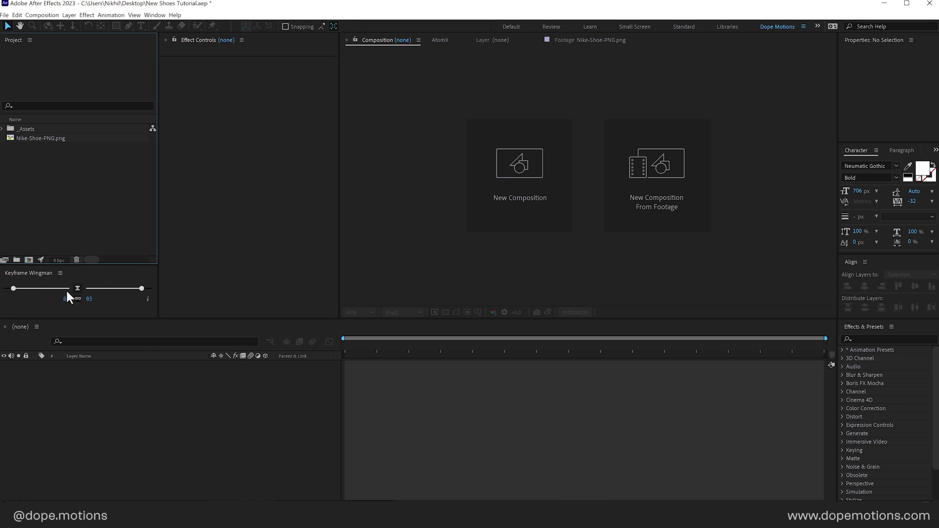
# Create a 2560 x 1440 px composition named Render at 30 frames per second with a 10-second duration.
pyautogui.click(493, 192)
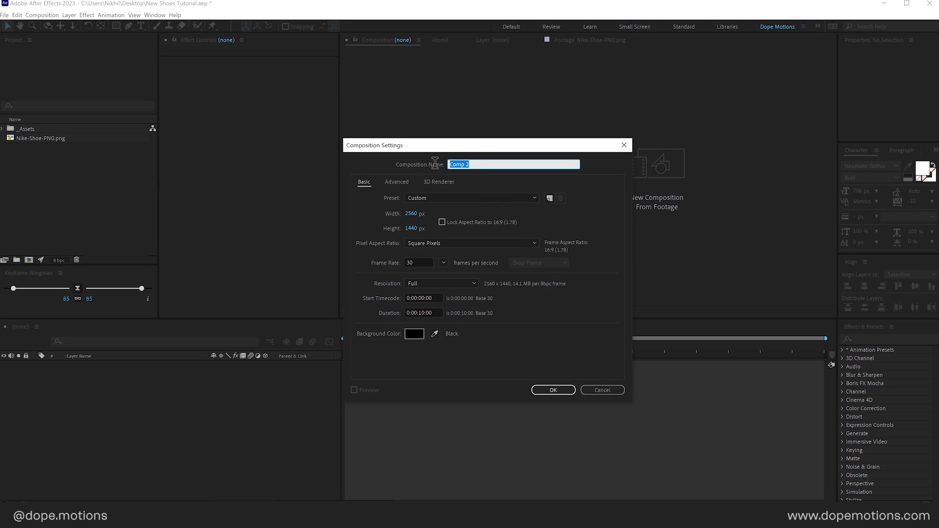
pyautogui.write('Render')
pyautogui.click(553, 390)
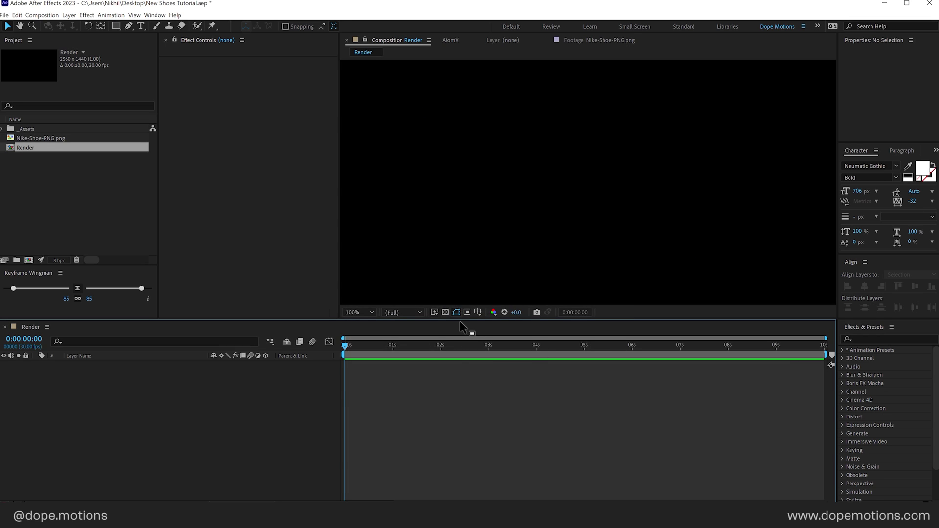
# Add Nike-Shoe-PNG.png to the Render composition and shift the shoe slightly to about position 1292, 690.
pyautogui.moveTo(40, 138); pyautogui.dragTo(172, 440)
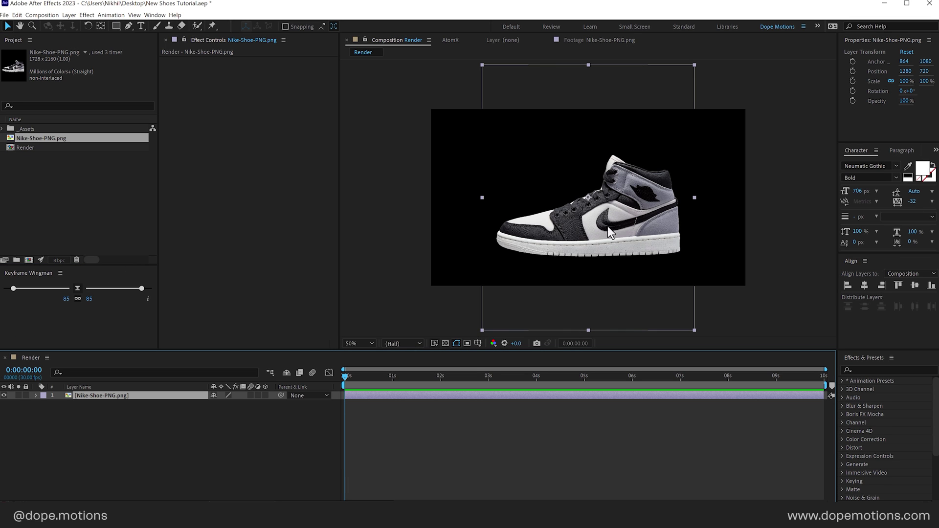
pyautogui.moveTo(608, 226); pyautogui.dragTo(609, 223)
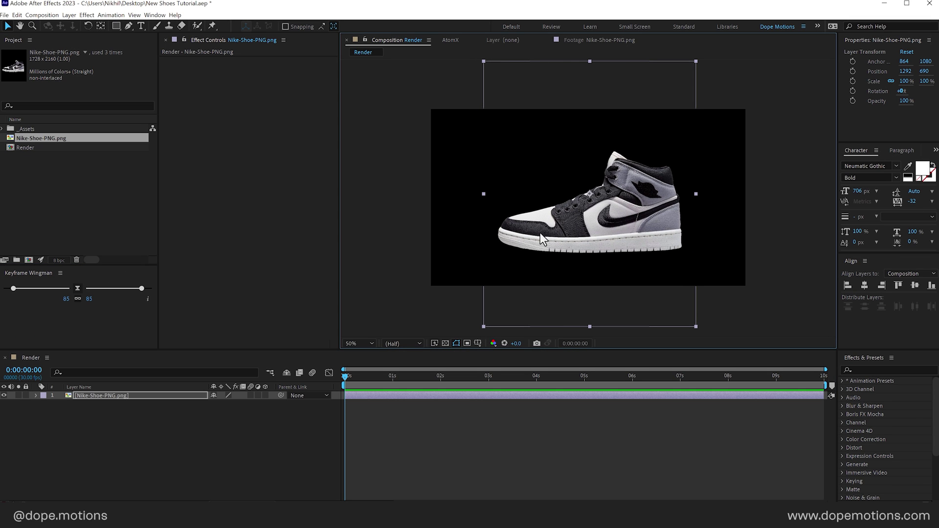
pyautogui.click(92, 396)
pyautogui.click(194, 421)
# Start a Pen tool mask on the shoe layer just outside the toe and trace the sole's stitched seam.
pyautogui.scroll(1, 527, 232)
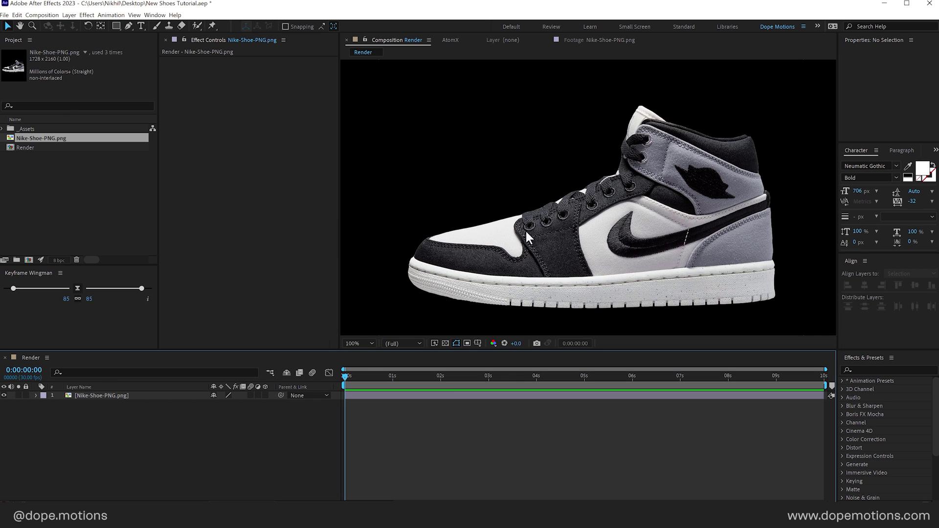
pyautogui.moveTo(608, 240); pyautogui.dragTo(594, 223)
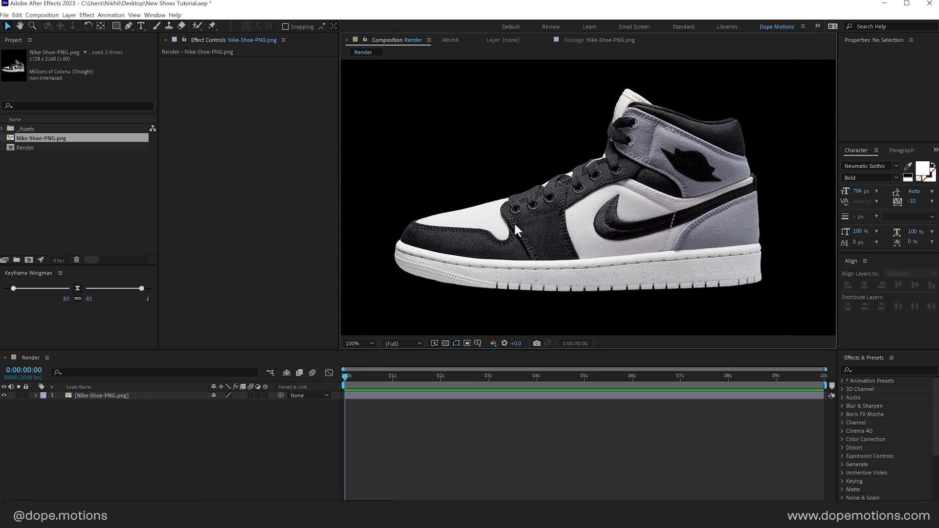
pyautogui.click(101, 397)
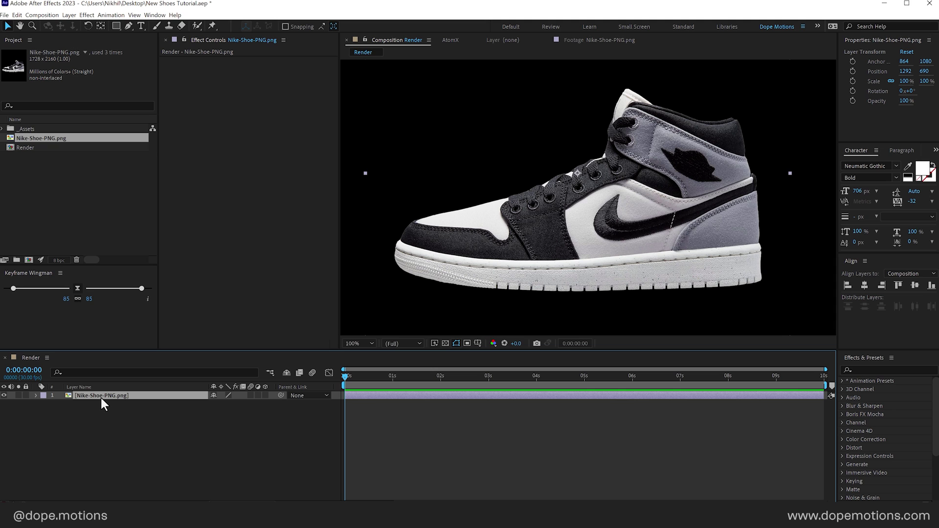
pyautogui.click(129, 27)
pyautogui.scroll(1, 414, 251)
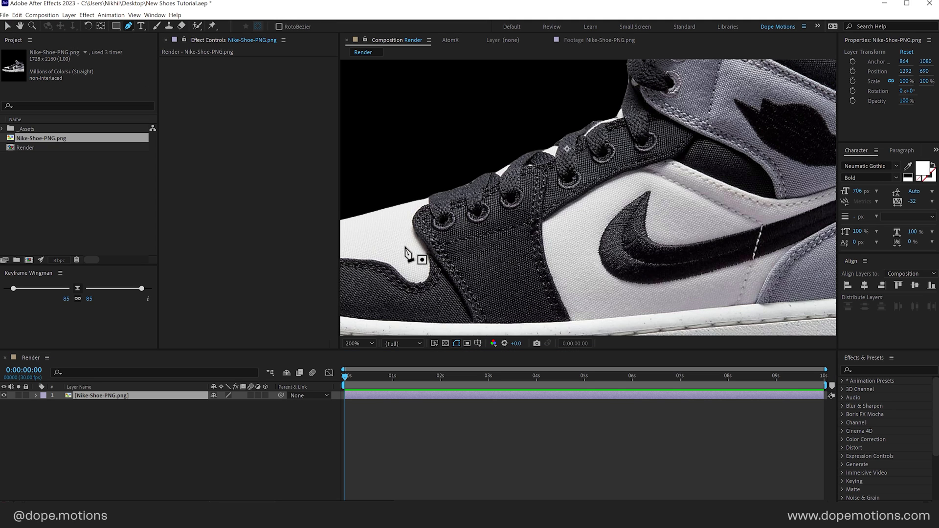
pyautogui.moveTo(425, 253); pyautogui.dragTo(617, 208)
pyautogui.moveTo(443, 233); pyautogui.dragTo(514, 203)
pyautogui.scroll(1, 454, 226)
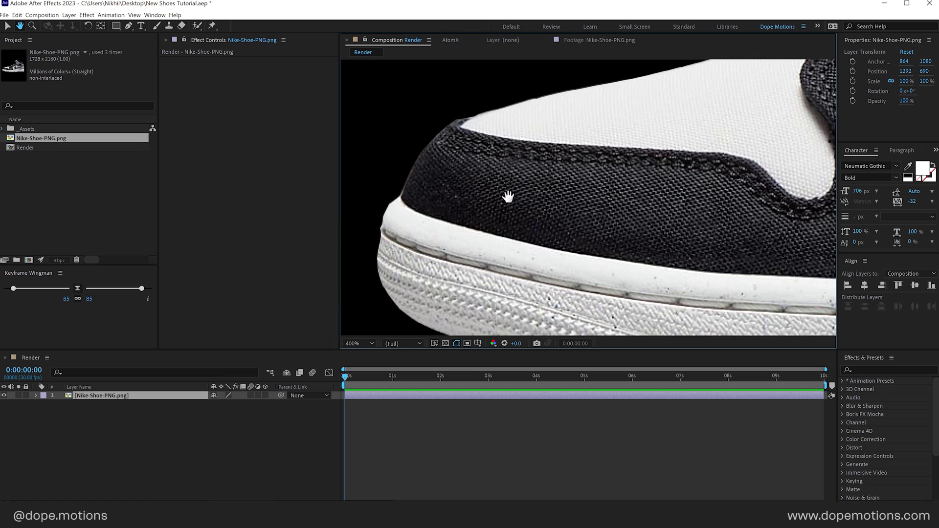
pyautogui.click(368, 211)
pyautogui.moveTo(478, 268); pyautogui.dragTo(595, 295)
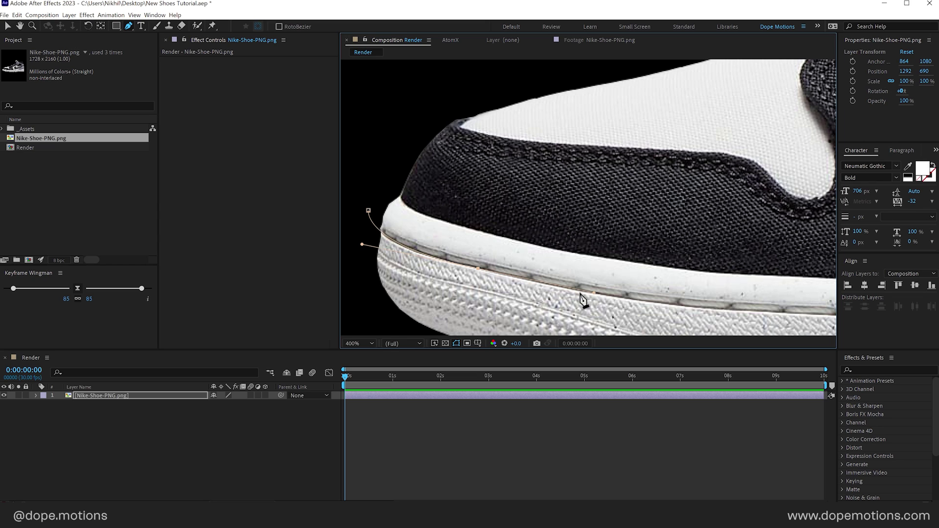
# Change the colour of the shoe layer's Mask 1 to red.
pyautogui.click(36, 395)
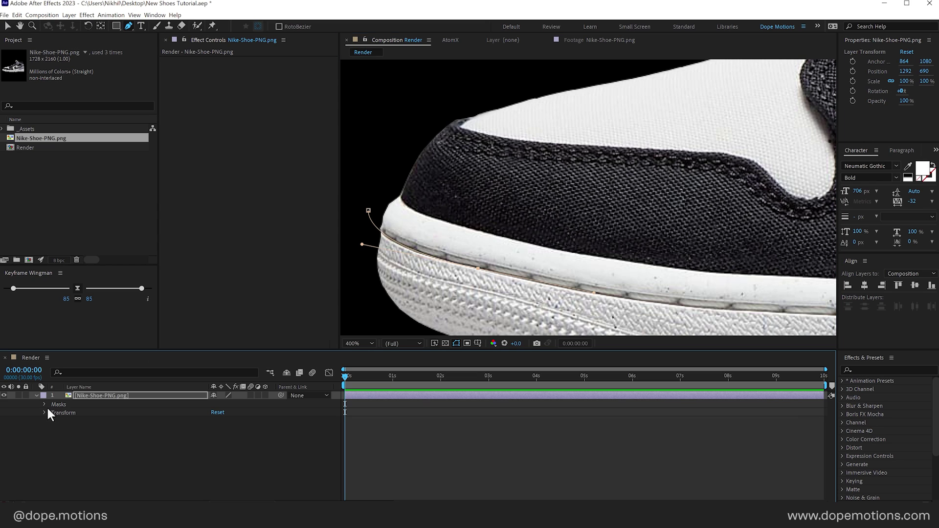
pyautogui.click(45, 404)
pyautogui.click(60, 413)
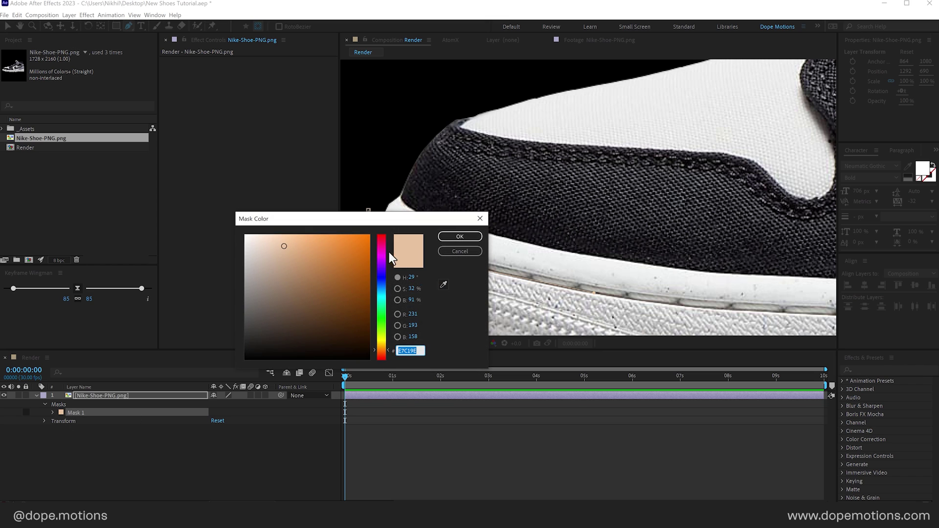
pyautogui.moveTo(389, 252); pyautogui.dragTo(386, 237)
pyautogui.click(451, 236)
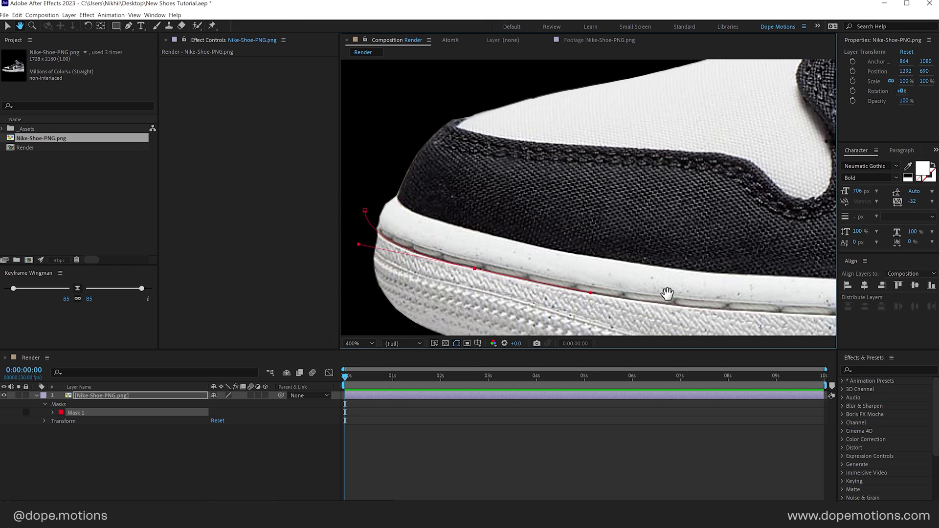
# Continue the shoe layer's mask path along the sole's stitched seam from the toe area to the midfoot.
pyautogui.moveTo(668, 294); pyautogui.dragTo(512, 257)
pyautogui.click(584, 276)
pyautogui.click(632, 278)
pyautogui.click(681, 280)
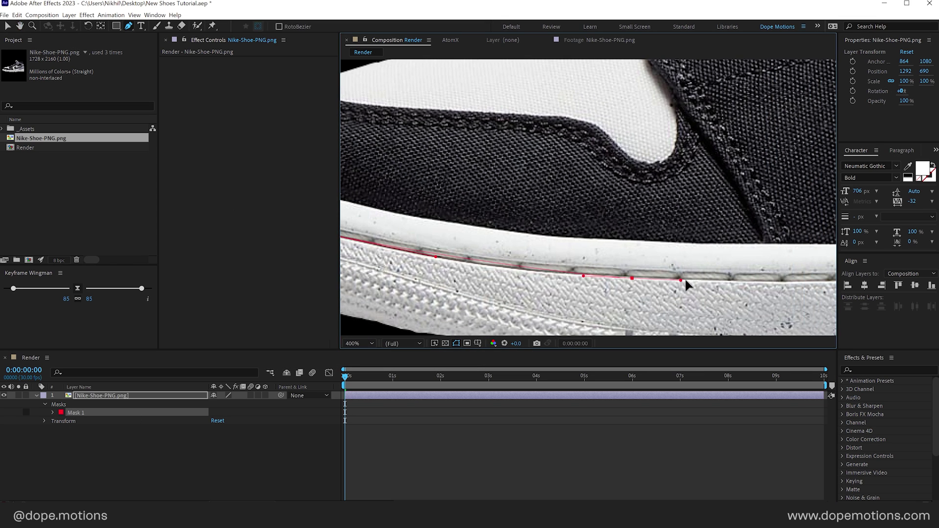
pyautogui.moveTo(757, 280); pyautogui.dragTo(563, 303)
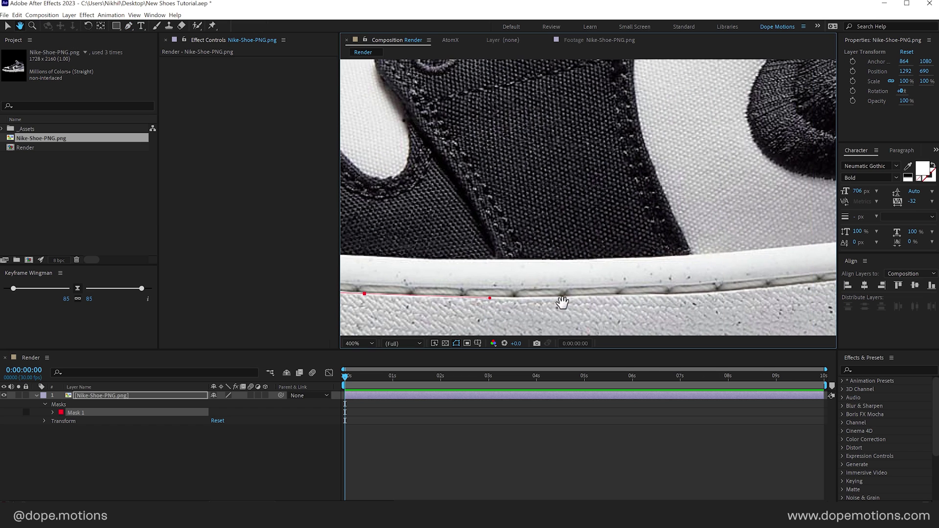
pyautogui.click(631, 298)
pyautogui.click(711, 293)
pyautogui.click(793, 288)
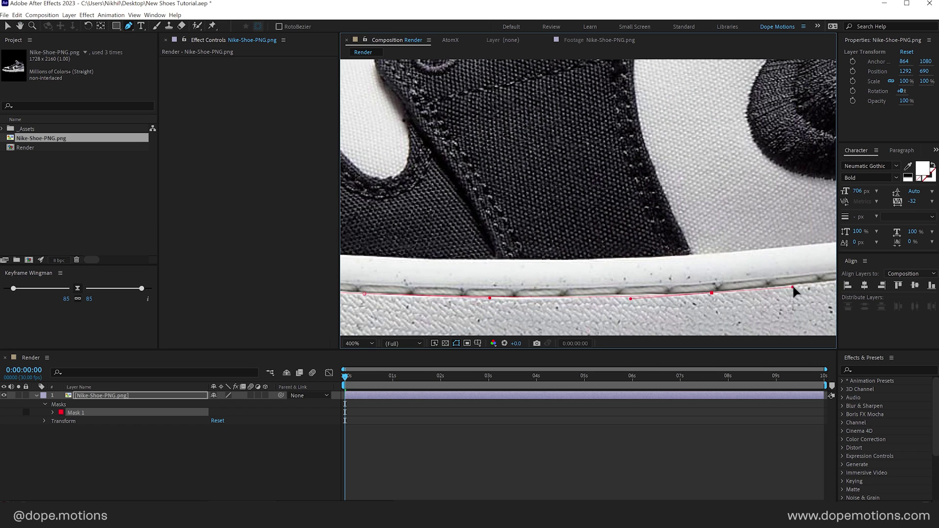
# Extend the mask path along the stitched seam from the midfoot to the heel, ending just outside the heel edge.
pyautogui.moveTo(793, 288); pyautogui.dragTo(570, 298)
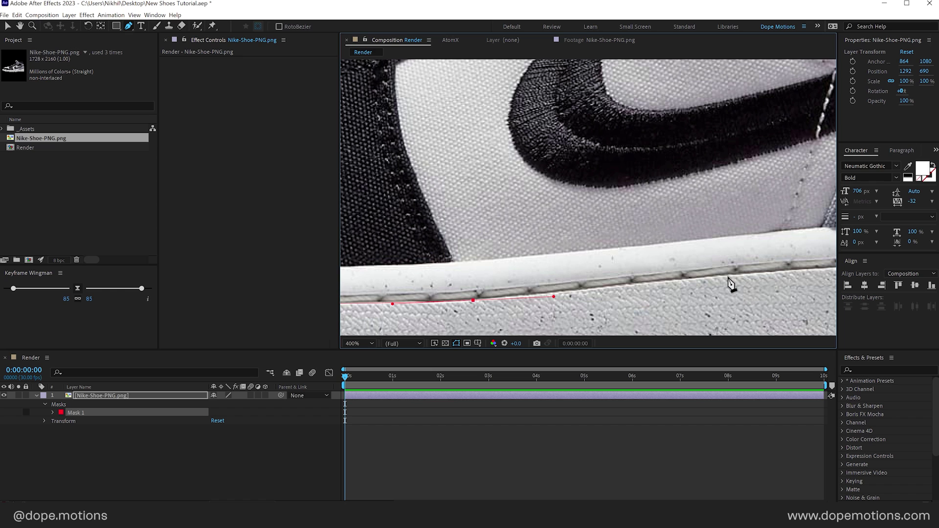
pyautogui.moveTo(728, 277); pyautogui.dragTo(824, 269)
pyautogui.moveTo(797, 287); pyautogui.dragTo(451, 302)
pyautogui.moveTo(664, 269); pyautogui.dragTo(577, 279)
pyautogui.click(619, 278)
pyautogui.click(647, 270)
pyautogui.click(676, 265)
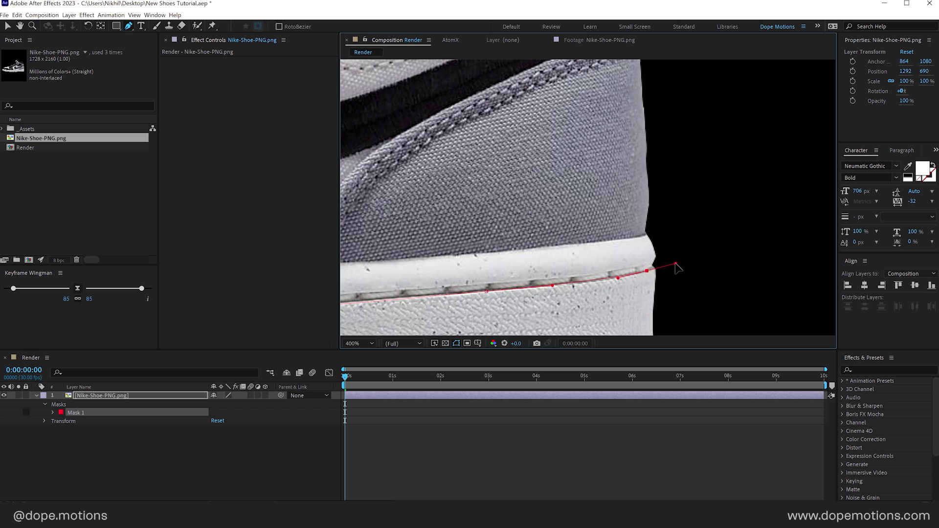
# Close the mask path around the underside of the sole back to its starting point outside the toe.
pyautogui.press('/')
pyautogui.moveTo(694, 273); pyautogui.dragTo(725, 252)
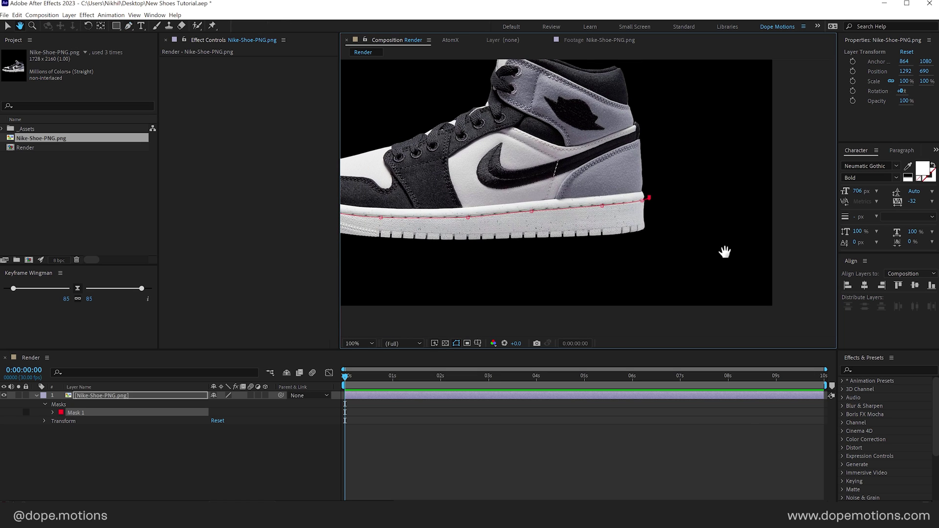
pyautogui.moveTo(519, 256); pyautogui.dragTo(709, 252)
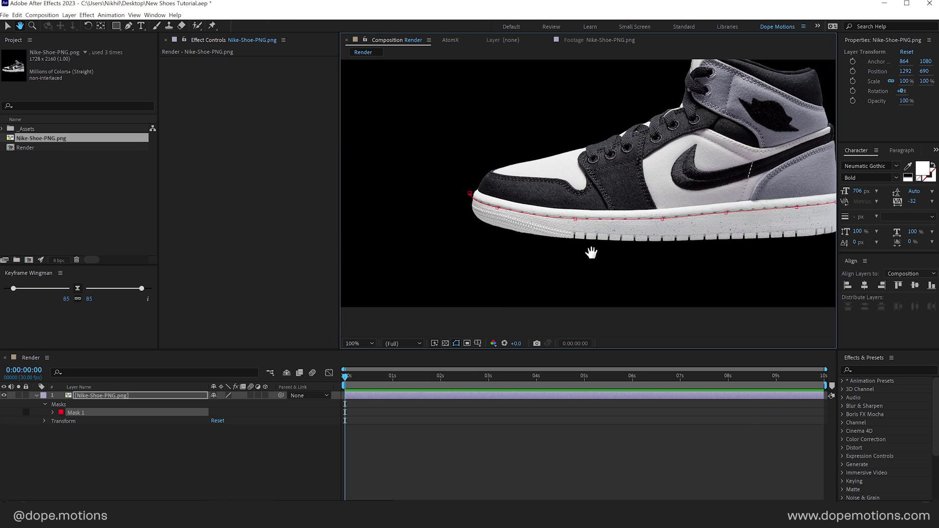
pyautogui.click(469, 247)
pyautogui.click(470, 193)
pyautogui.click(259, 450)
pyautogui.moveTo(590, 284); pyautogui.dragTo(523, 295)
# Duplicate the masked shoe layer and invert Mask 1 on the upper copy.
pyautogui.click(92, 395)
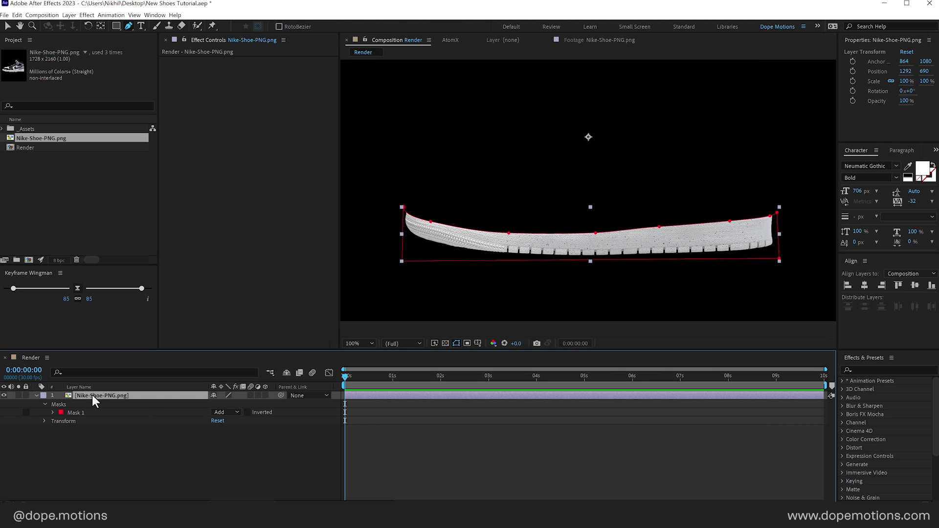
pyautogui.hotkey('ctrl', 'd')
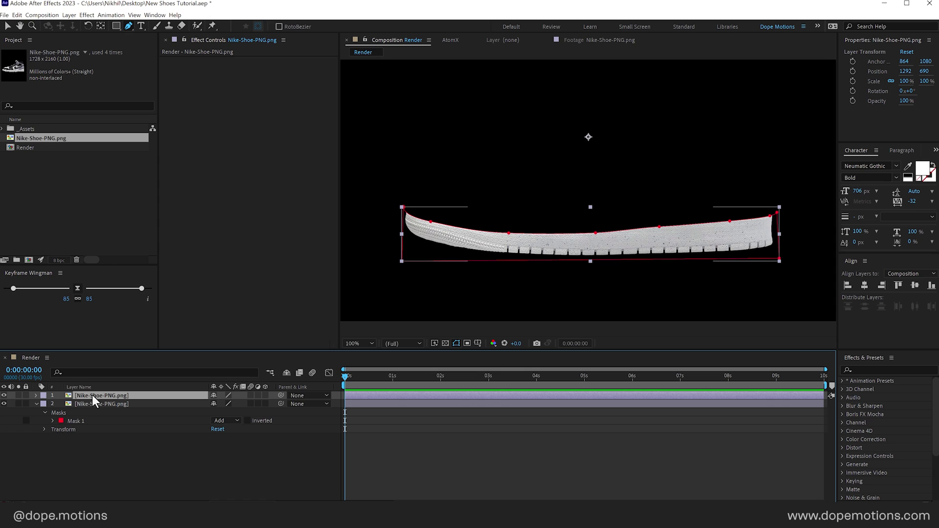
pyautogui.press('m')
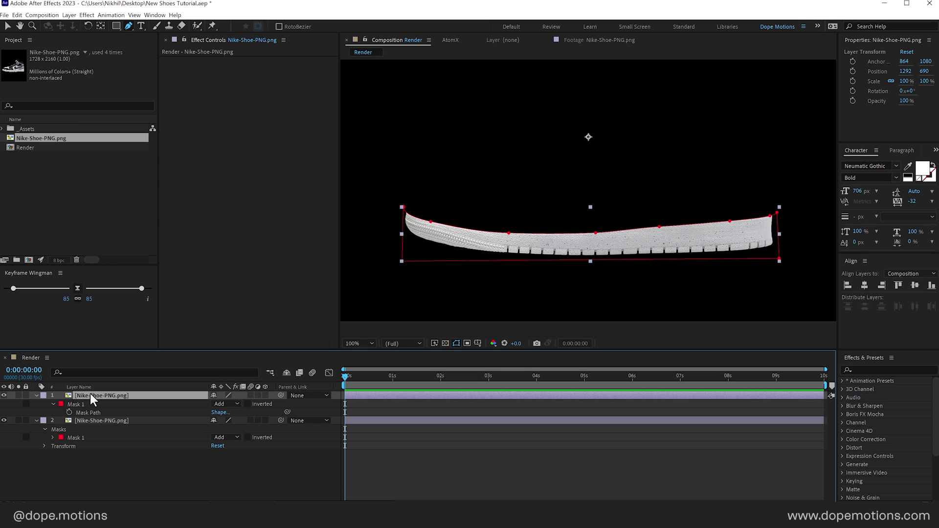
pyautogui.click(247, 404)
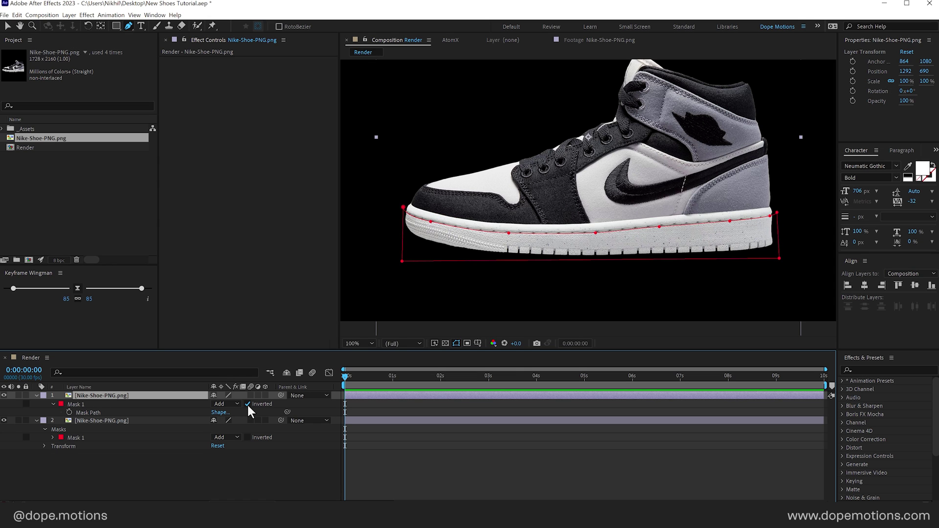
pyautogui.click(325, 322)
# Rename the layer with the inverted mask Top and the sole layer Bottom, and collapse both layers' properties.
pyautogui.click(124, 396)
pyautogui.press('Return')
pyautogui.write('Top')
pyautogui.press('Return')
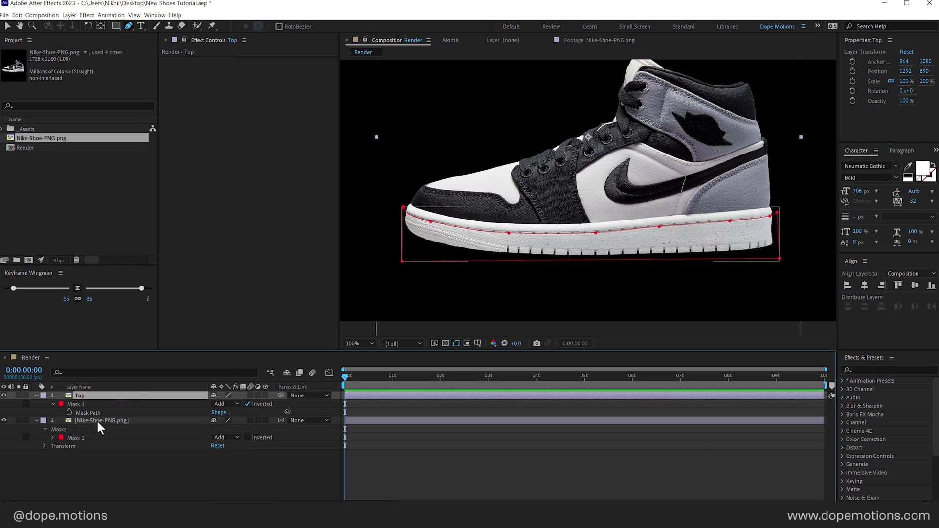
pyautogui.click(98, 422)
pyautogui.press('Return')
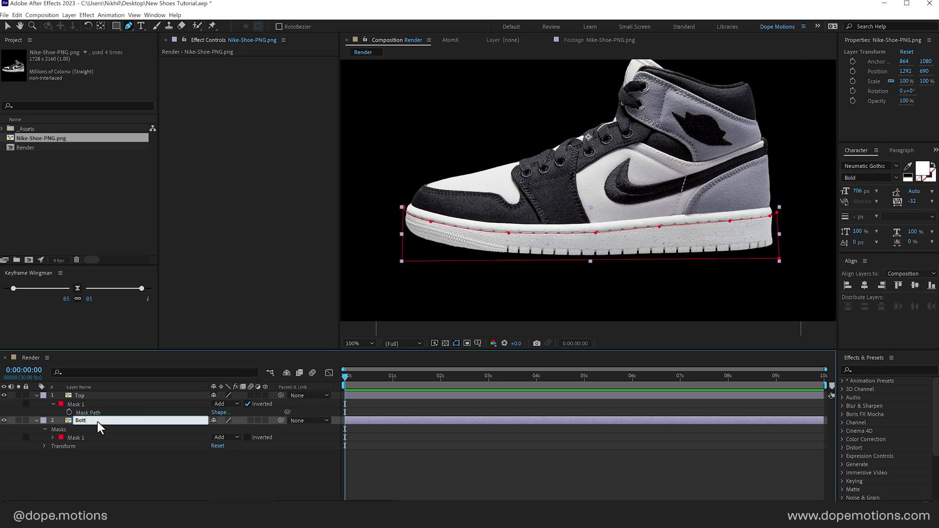
pyautogui.click(105, 456)
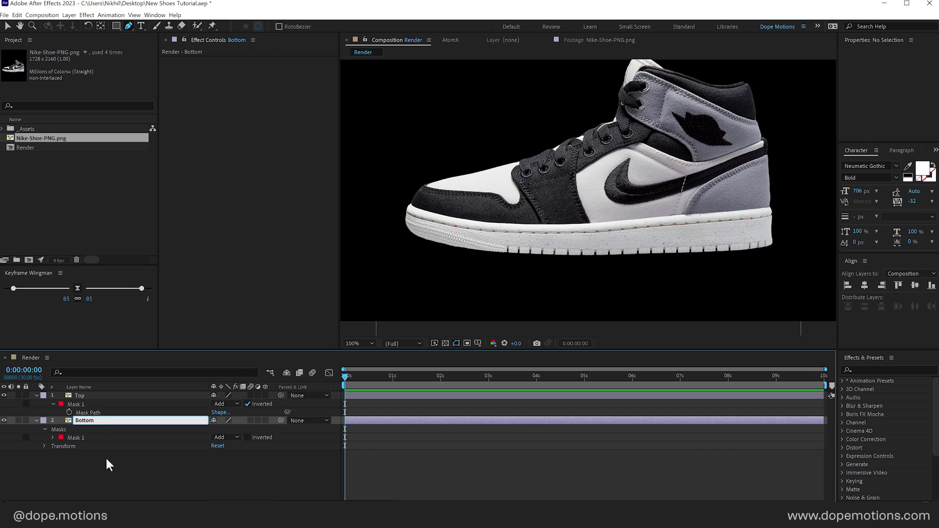
pyautogui.click(36, 420)
pyautogui.click(36, 396)
# Hide and restore the Bottom and Top layers in turn to inspect the two masked shoe parts.
pyautogui.click(4, 403)
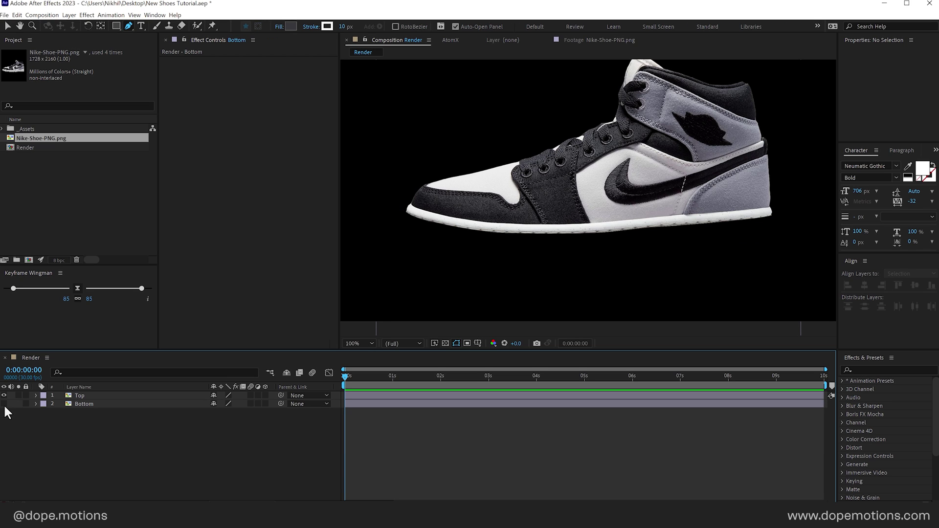
pyautogui.click(4, 404)
pyautogui.click(4, 395)
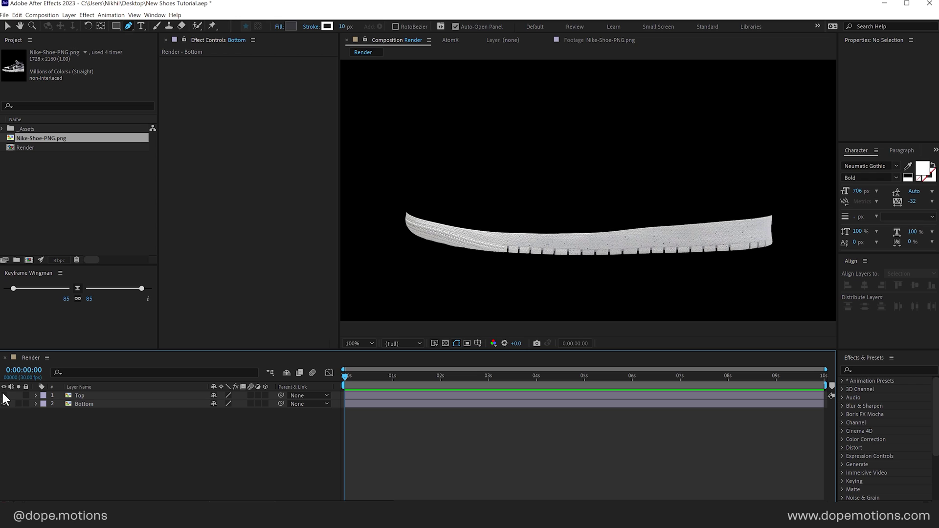
pyautogui.click(4, 396)
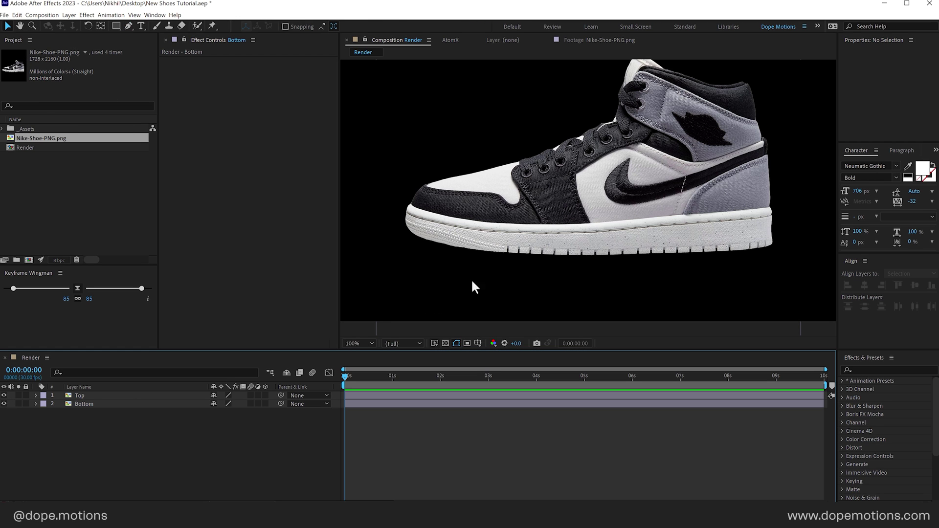
# Scale the Top and Bottom layers down to 66% and lower them together to about position 1292, 804.
pyautogui.press(',')
pyautogui.moveTo(533, 241); pyautogui.dragTo(521, 287)
pyautogui.press('v')
pyautogui.click(93, 425)
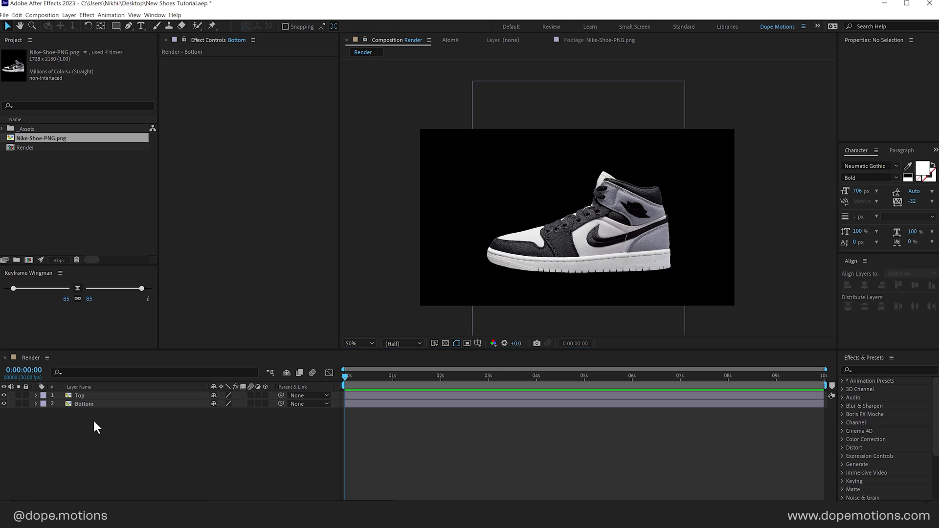
pyautogui.hotkey('ctrl', 'a')
pyautogui.press('s')
pyautogui.moveTo(245, 405); pyautogui.dragTo(228, 404)
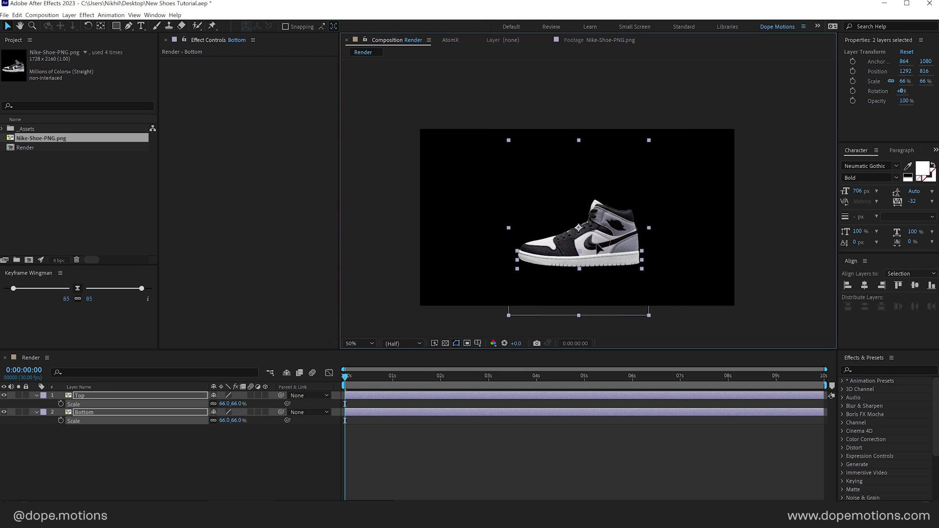
pyautogui.click(507, 299)
pyautogui.scroll(1, 555, 278)
pyautogui.moveTo(600, 275); pyautogui.dragTo(594, 247)
pyautogui.hotkey('ctrl', 'z')
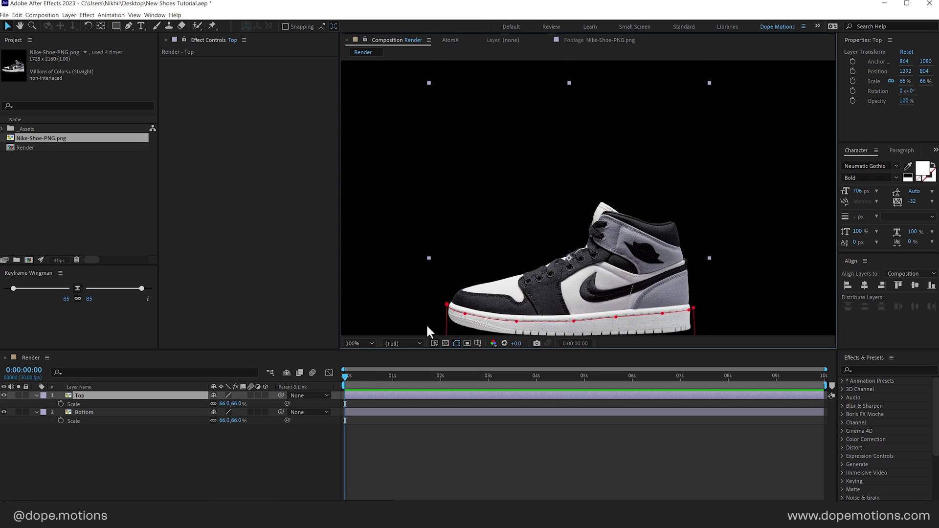
# Apply Fast Box Blur to the Top layer with a blur radius of 0.2 and inspect the shoe up close.
pyautogui.click(35, 395)
pyautogui.click(35, 403)
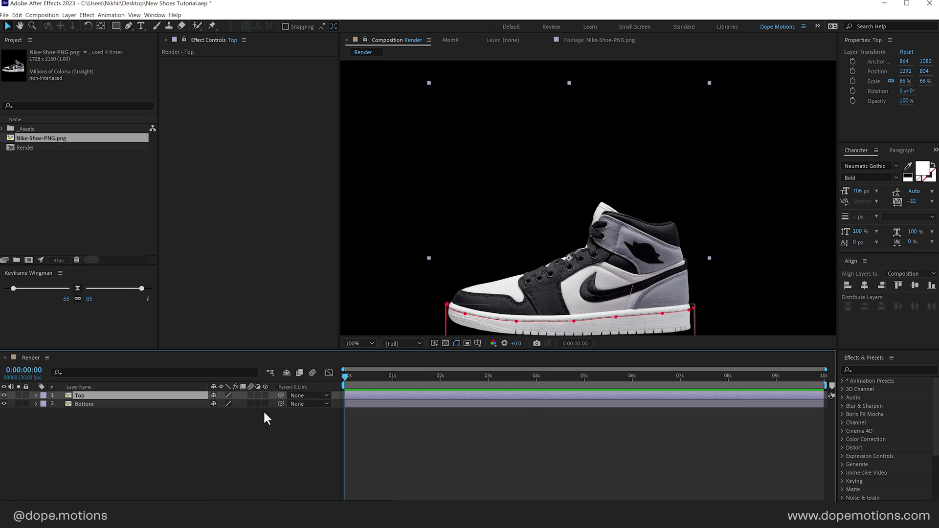
pyautogui.click(868, 370)
pyautogui.write('fast')
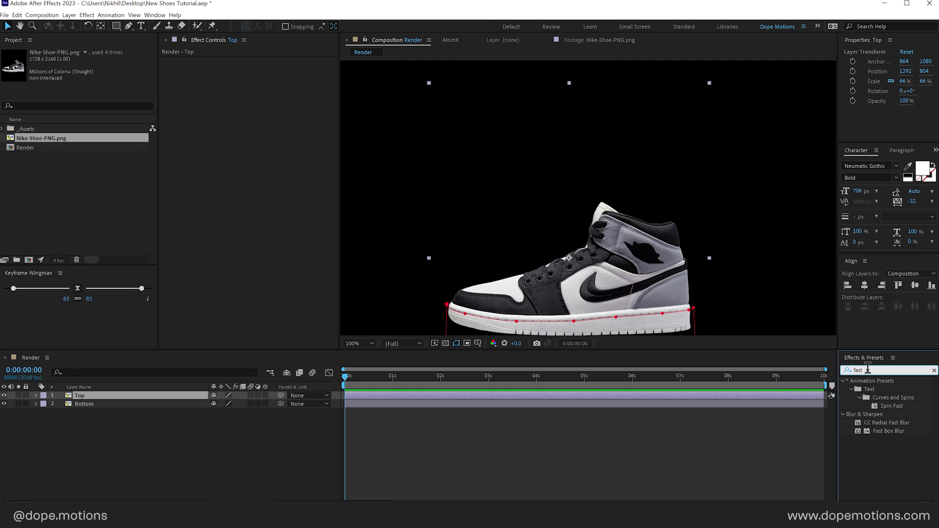
pyautogui.doubleClick(896, 429)
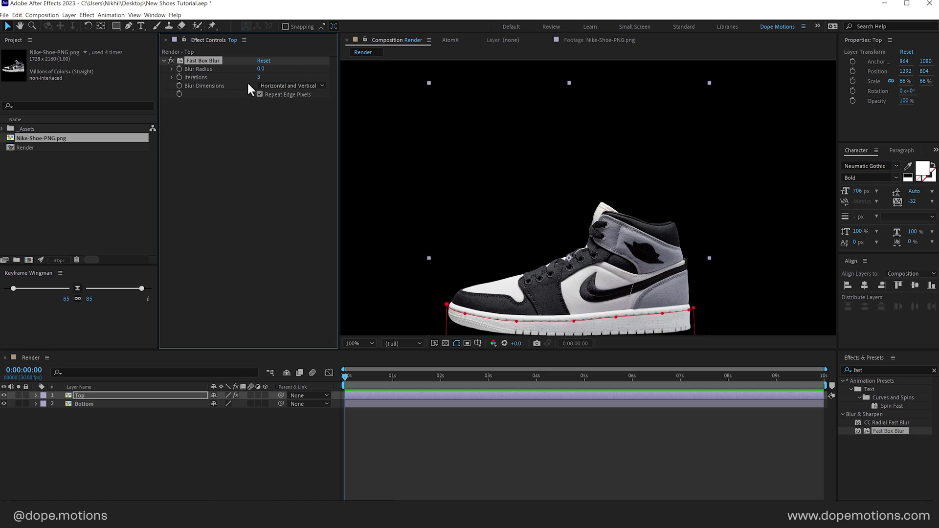
pyautogui.click(260, 70)
pyautogui.write('0.2')
pyautogui.press('Return')
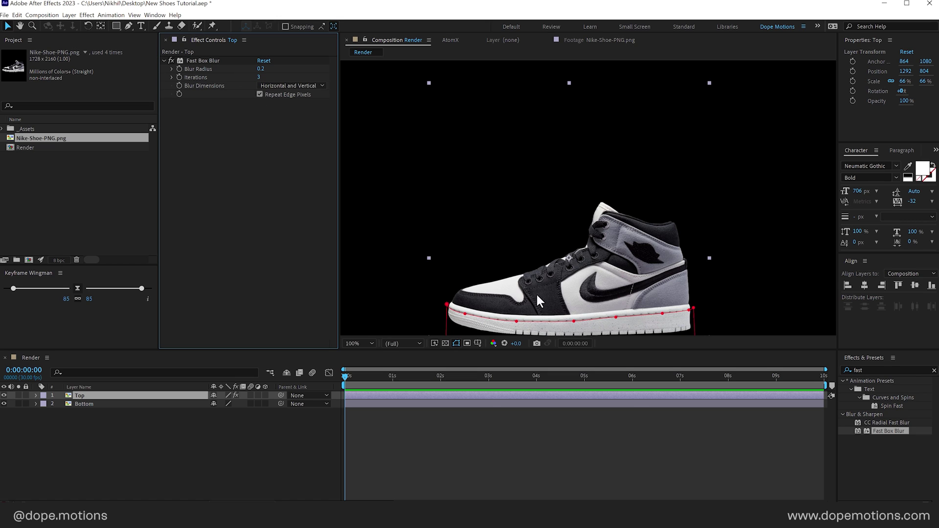
pyautogui.scroll(1, 528, 284)
pyautogui.moveTo(528, 284); pyautogui.dragTo(598, 110)
pyautogui.scroll(-1, 565, 187)
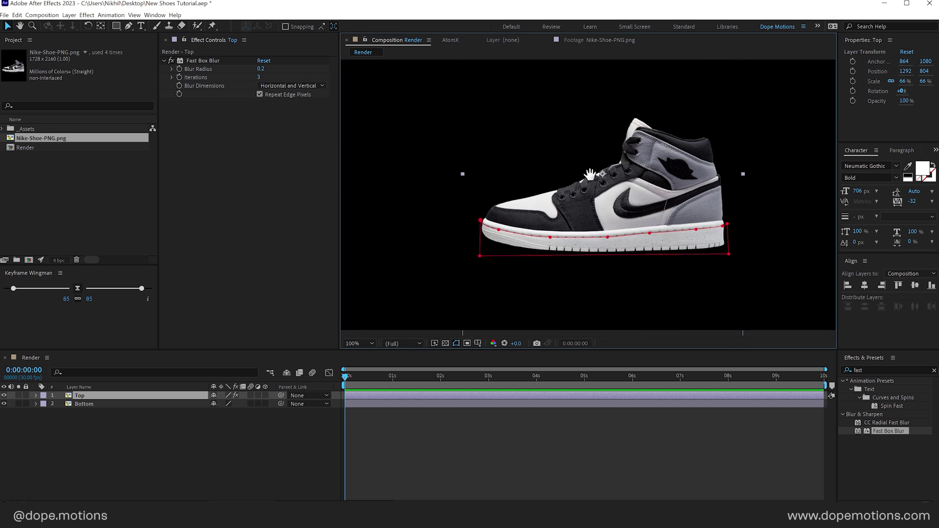
pyautogui.moveTo(591, 175); pyautogui.dragTo(558, 219)
pyautogui.click(189, 434)
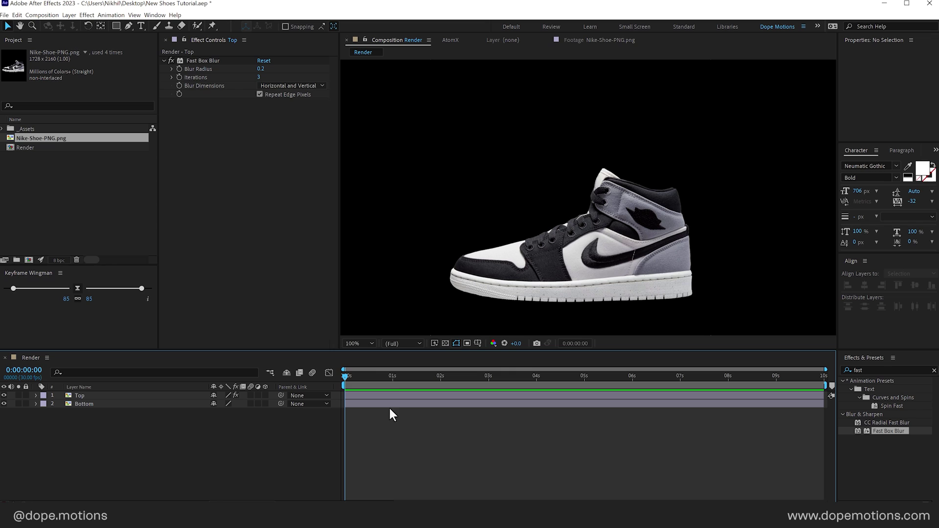
# Add a Position keyframe to the Top layer at 1 second, with the layer and mask outlines hidden.
pyautogui.moveTo(387, 381); pyautogui.dragTo(392, 381)
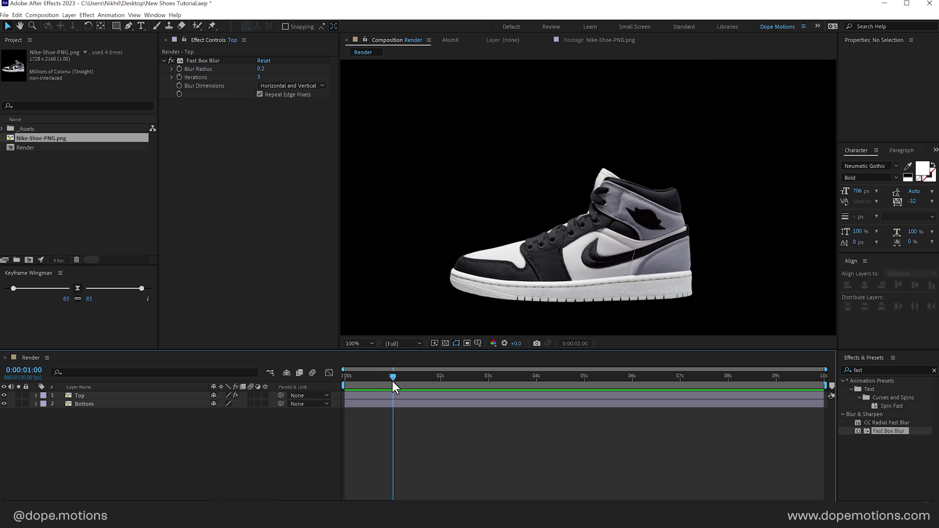
pyautogui.click(89, 396)
pyautogui.press('p')
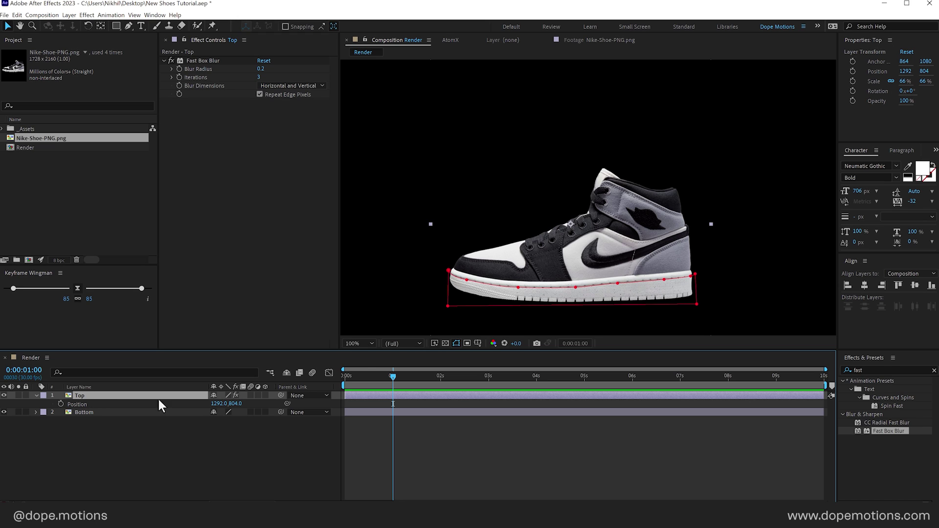
pyautogui.hotkey('ctrl', 'shift', 'h')
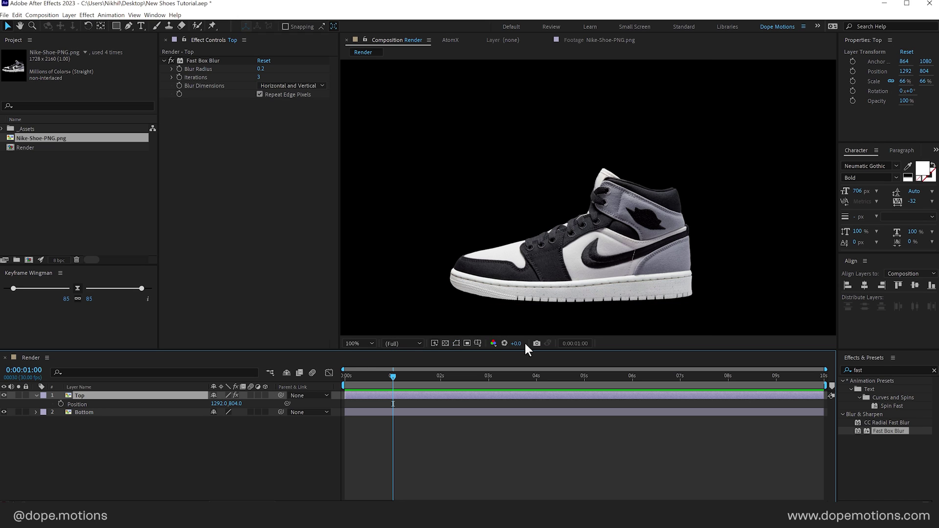
pyautogui.moveTo(574, 248); pyautogui.dragTo(584, 241)
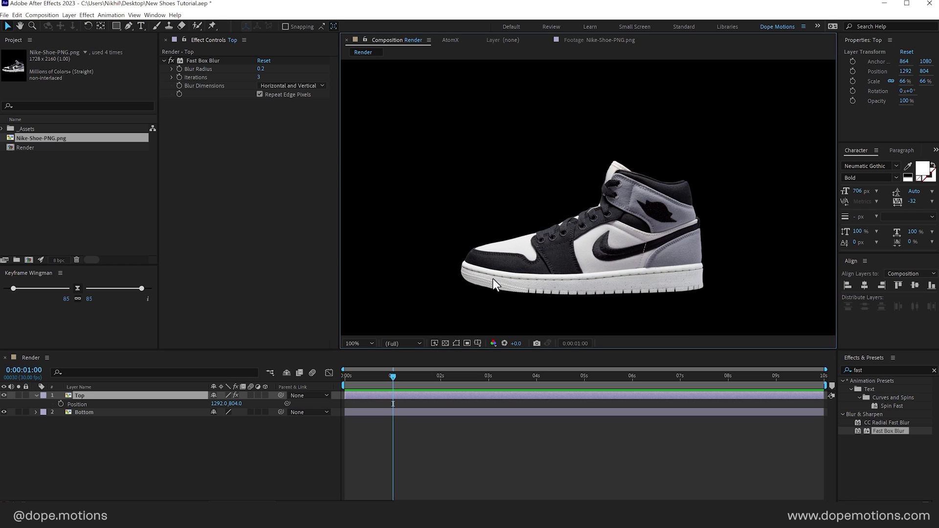
pyautogui.hotkey('alt', 'shift', 'p')
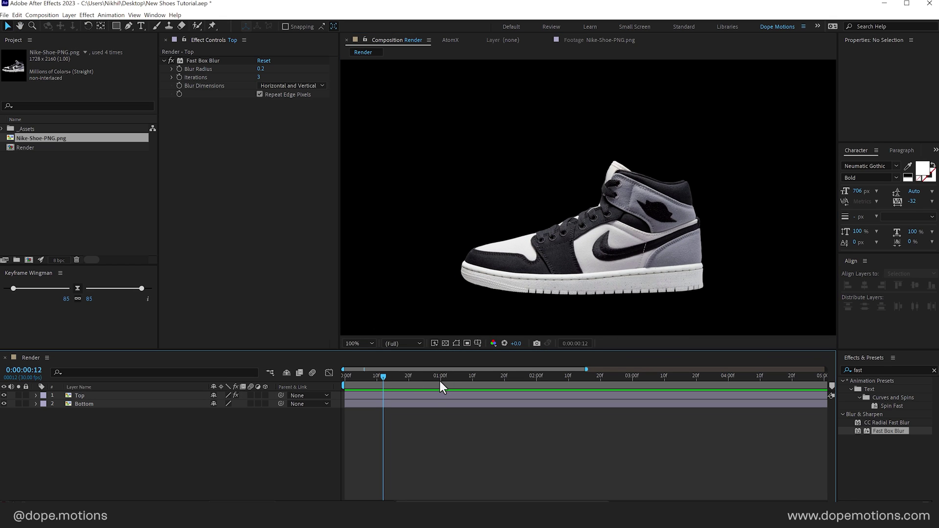
# Move the Top layer's anchor point down to the seam above the sole, at about 864, 1470, and hide the layer outlines.
pyautogui.click(440, 380)
pyautogui.click(104, 398)
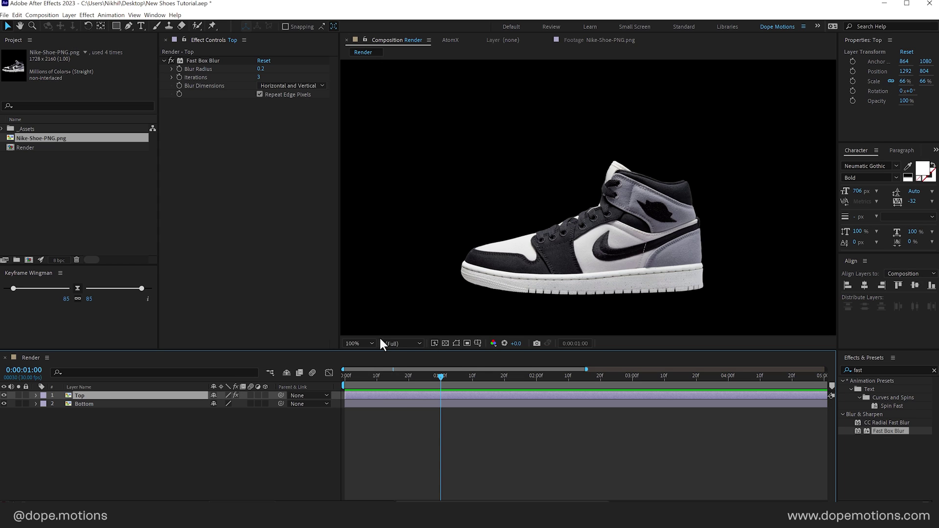
pyautogui.hotkey('ctrl', 'shift', 'h')
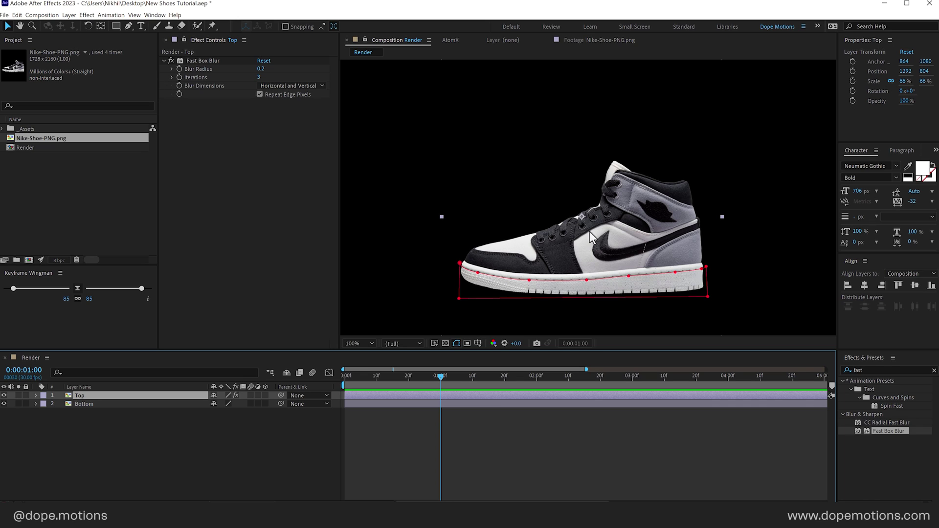
pyautogui.click(100, 25)
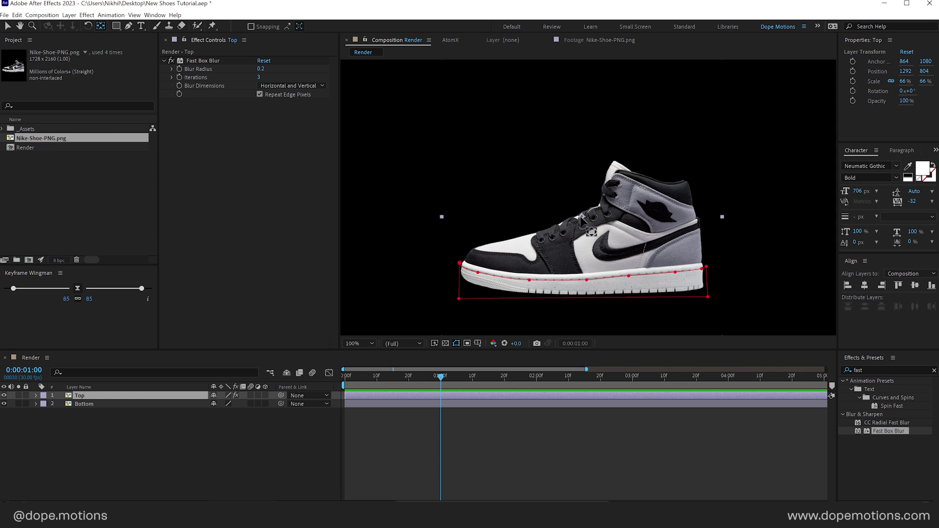
pyautogui.moveTo(582, 219); pyautogui.dragTo(609, 199)
pyautogui.scroll(1, 582, 284)
pyautogui.scroll(2, 587, 266)
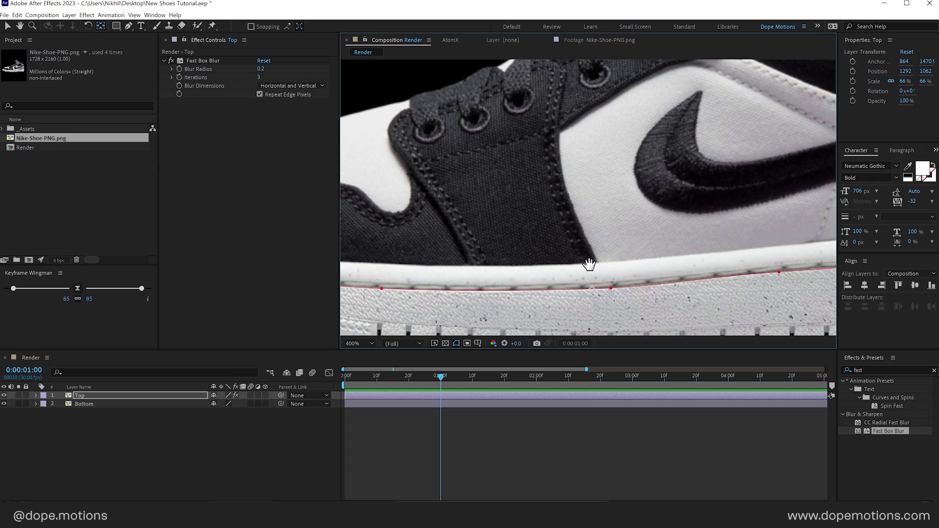
pyautogui.moveTo(587, 266); pyautogui.dragTo(610, 227)
pyautogui.scroll(-4, 611, 227)
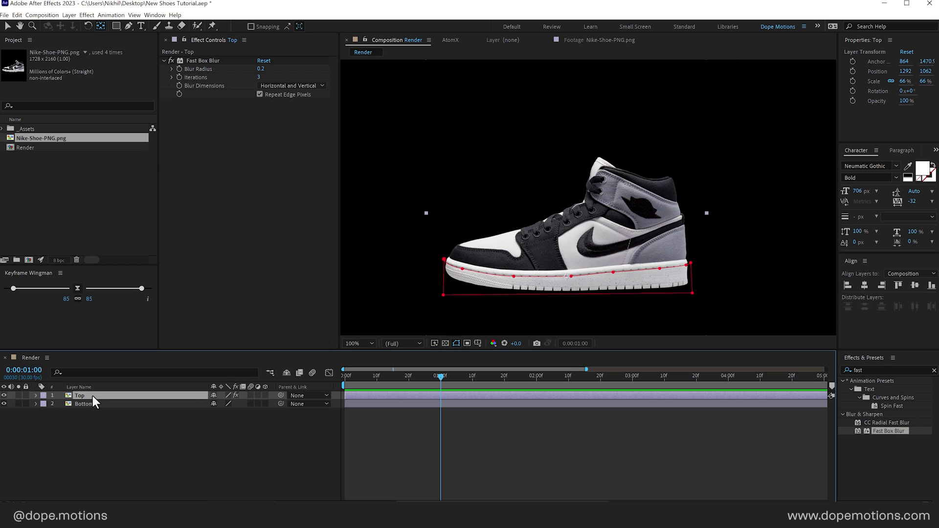
pyautogui.hotkey('ctrl', 'shift', 'h')
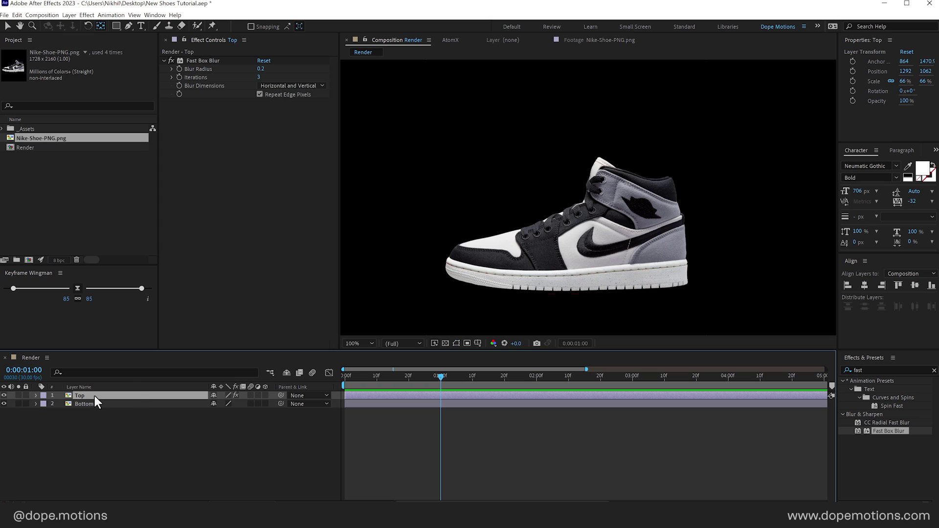
pyautogui.click(7, 26)
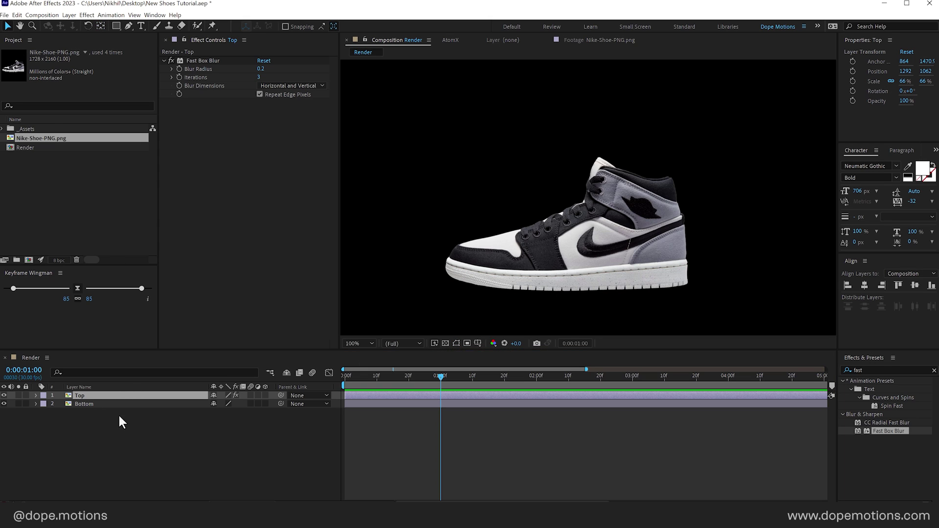
# Keyframe the Top layer's Position at 1:00 and raise the layer to about 1292, 627 at 1:20.
pyautogui.hotkey('alt', 'shift', 'p')
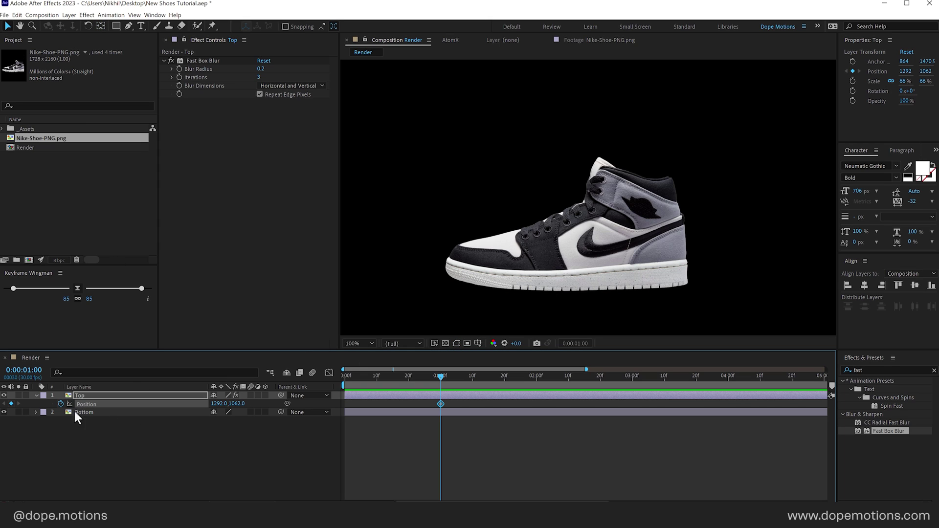
pyautogui.moveTo(491, 383); pyautogui.dragTo(503, 383)
pyautogui.moveTo(592, 268); pyautogui.dragTo(589, 155)
# Add a holding Position keyframe to the Top layer at 2:10 and raise the layer slightly to 1292, 591 at 2:20.
pyautogui.moveTo(504, 378); pyautogui.dragTo(568, 384)
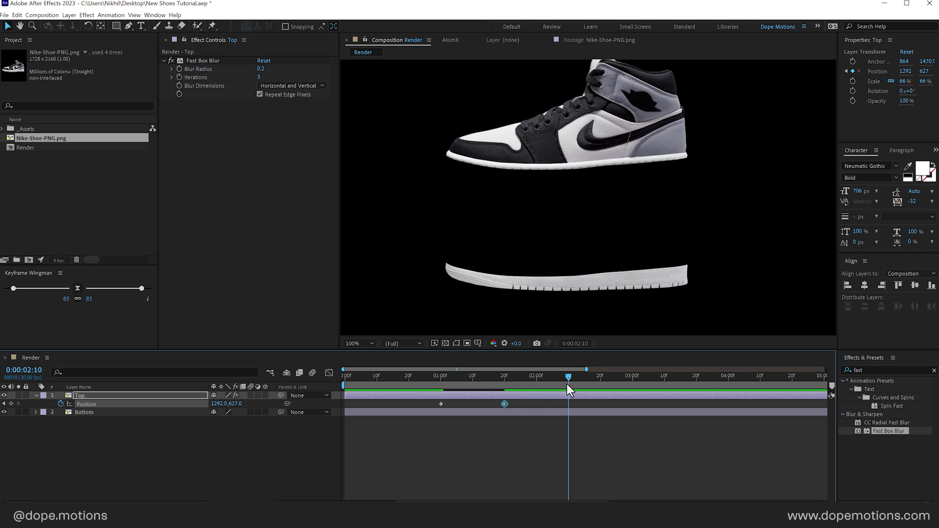
pyautogui.click(11, 405)
pyautogui.click(591, 381)
pyautogui.moveTo(592, 380); pyautogui.dragTo(599, 380)
pyautogui.moveTo(588, 144); pyautogui.dragTo(588, 136)
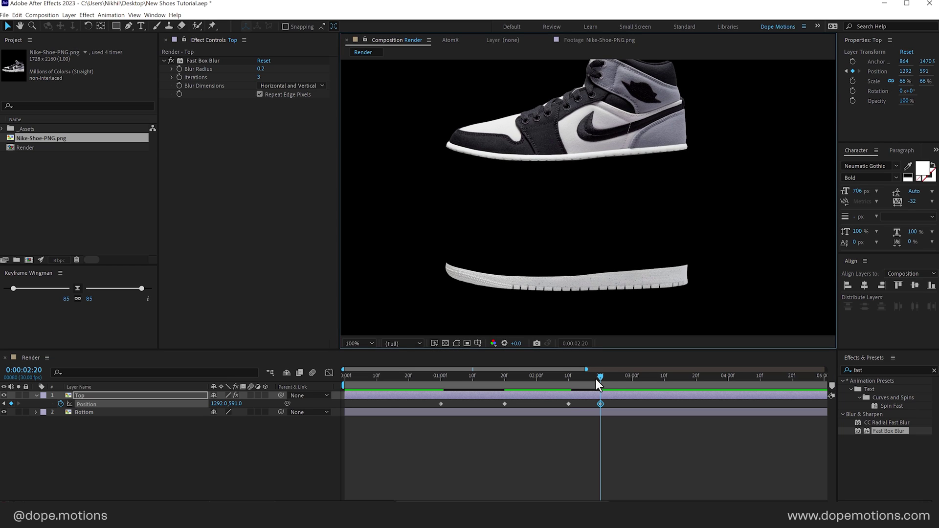
# Copy the Top layer's first Position keyframe to 3:10 so the shoe closes again.
pyautogui.moveTo(610, 380); pyautogui.dragTo(664, 384)
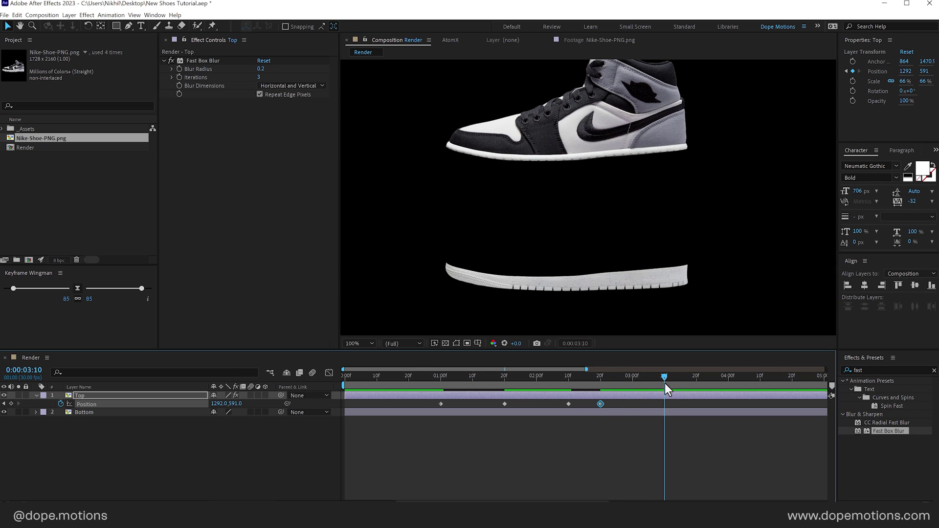
pyautogui.click(441, 404)
pyautogui.hotkey('ctrl', 'c')
pyautogui.hotkey('ctrl', 'v')
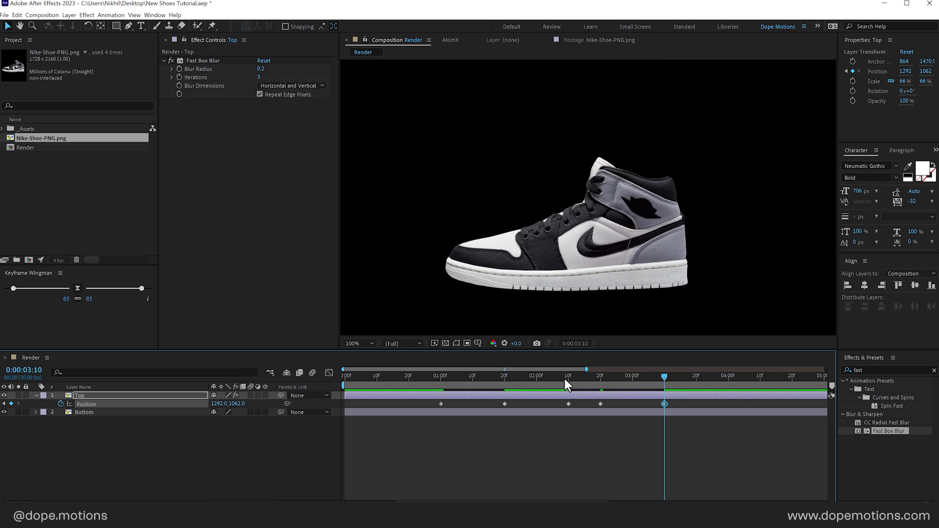
# Play back the shoe opening and closing from about 1 second to check the motion.
pyautogui.moveTo(565, 379); pyautogui.dragTo(445, 413)
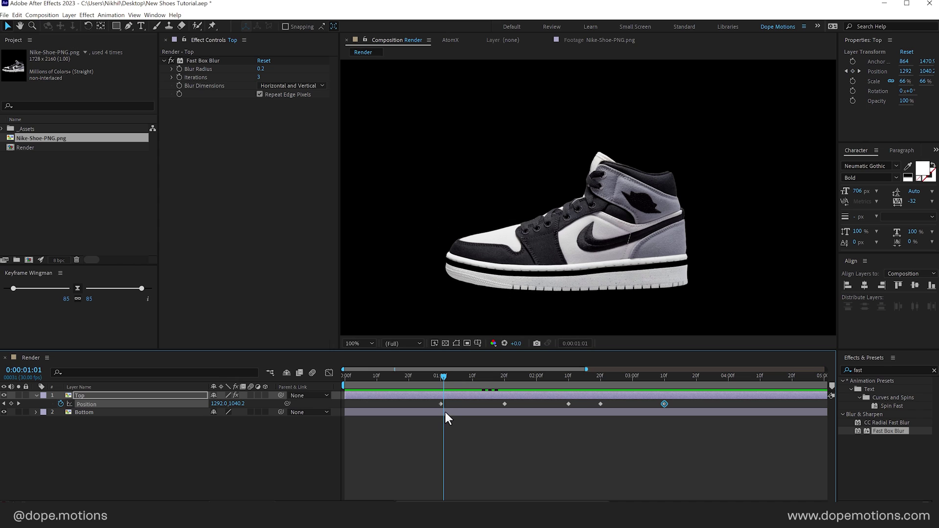
pyautogui.press('space')
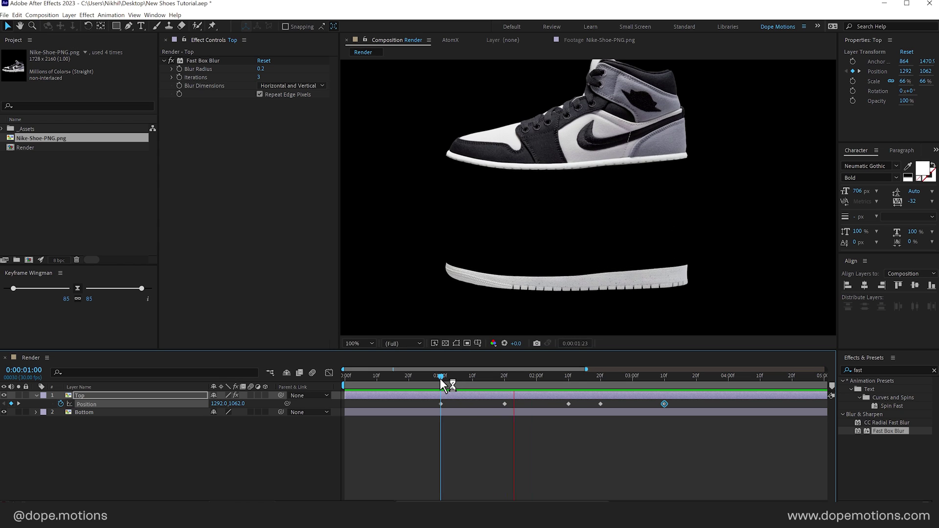
pyautogui.press('space')
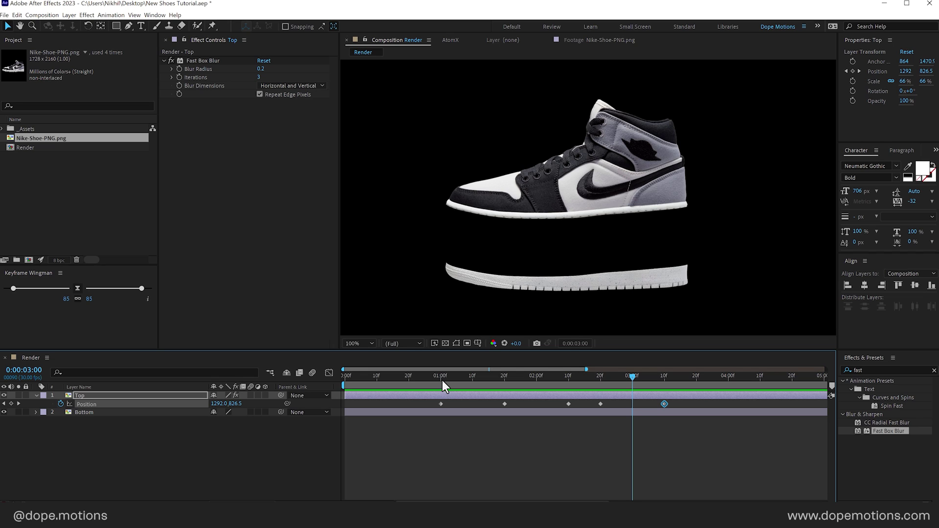
# Create a text layer reading "air jordan" in the gap between the shoe parts.
pyautogui.click(149, 428)
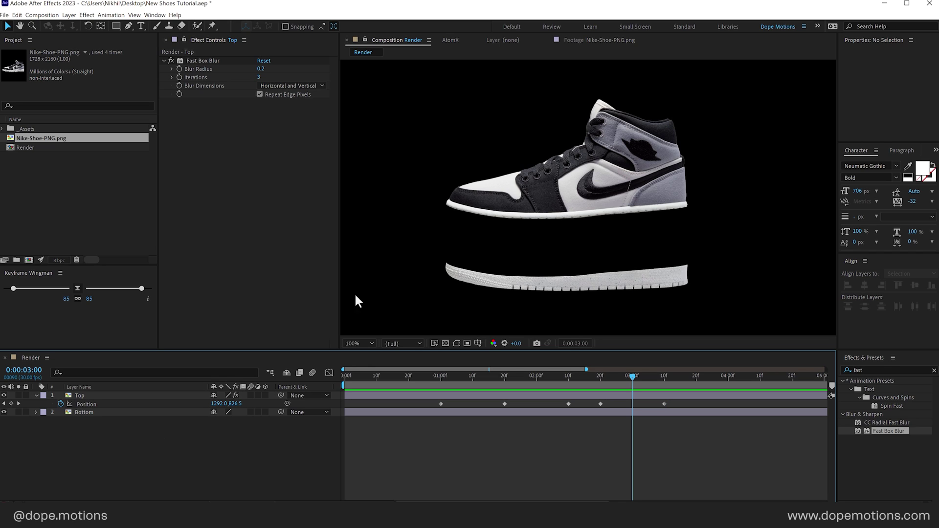
pyautogui.click(141, 26)
pyautogui.click(514, 262)
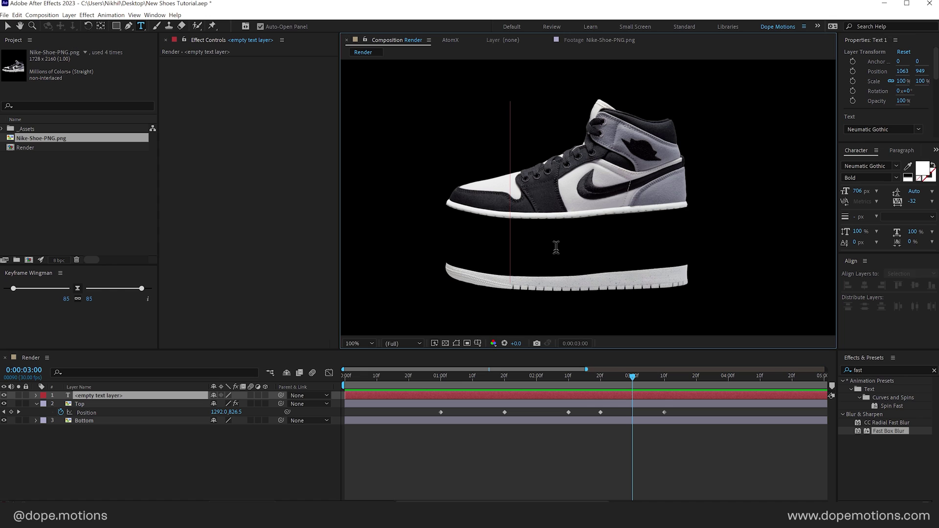
pyautogui.write('jo')
pyautogui.press('BackSpace')
pyautogui.press('BackSpace')
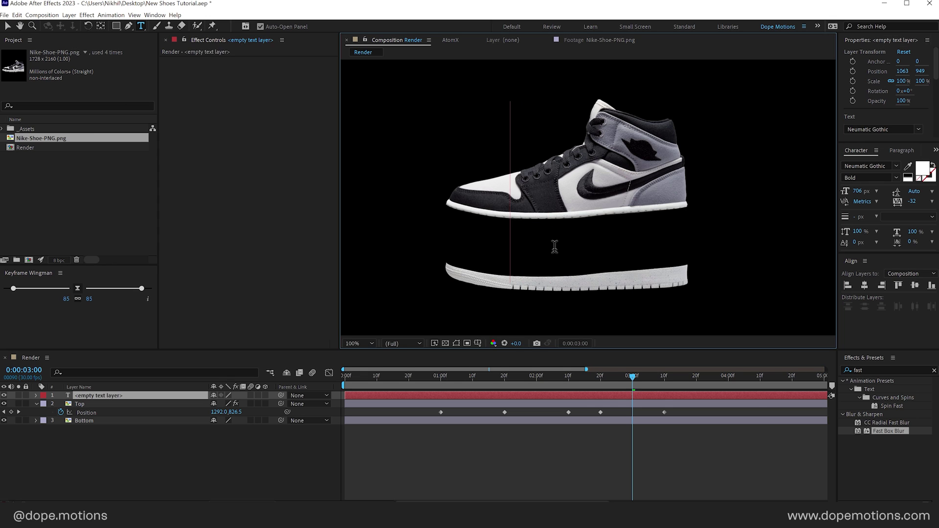
pyautogui.write('air jordan')
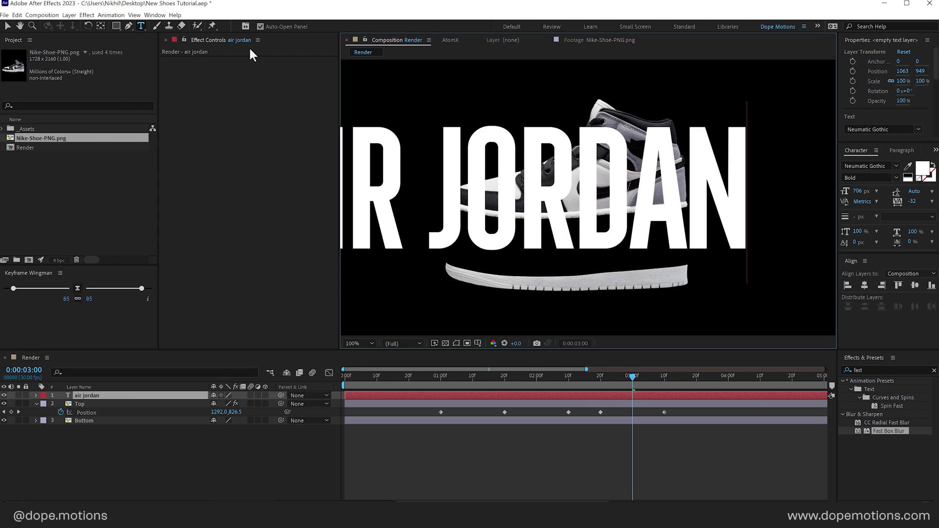
pyautogui.click(7, 26)
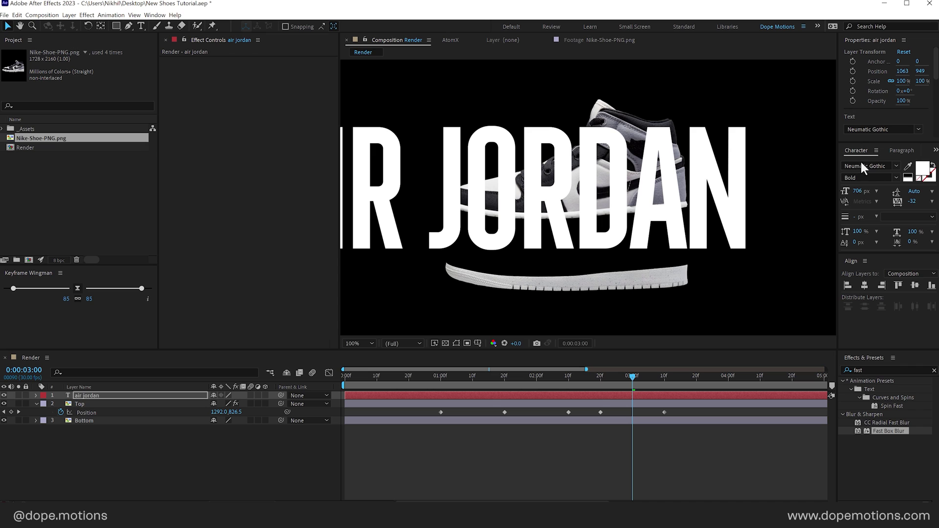
# Set the text to 337 px with -41 tracking and place it between the shoe parts at about 1309, 967.
pyautogui.moveTo(857, 191); pyautogui.dragTo(673, 220)
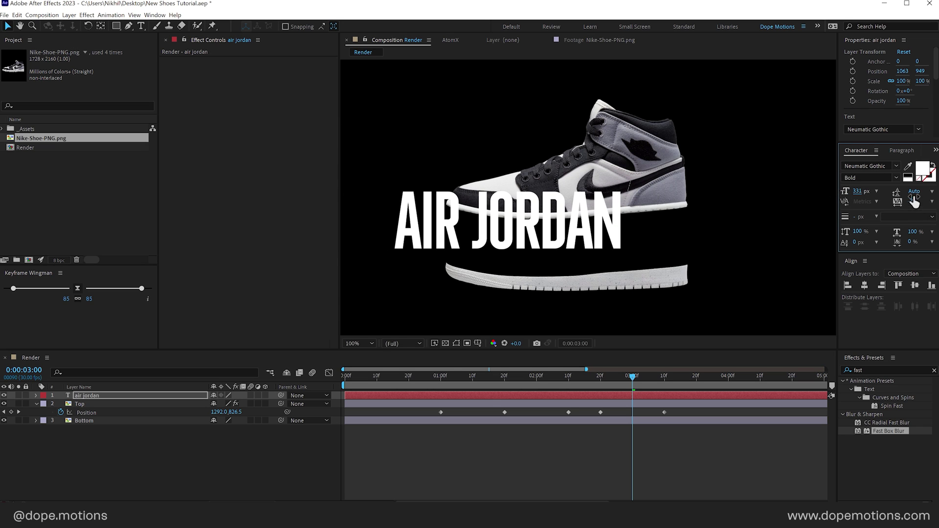
pyautogui.moveTo(914, 202); pyautogui.dragTo(910, 202)
pyautogui.moveTo(600, 230); pyautogui.dragTo(656, 257)
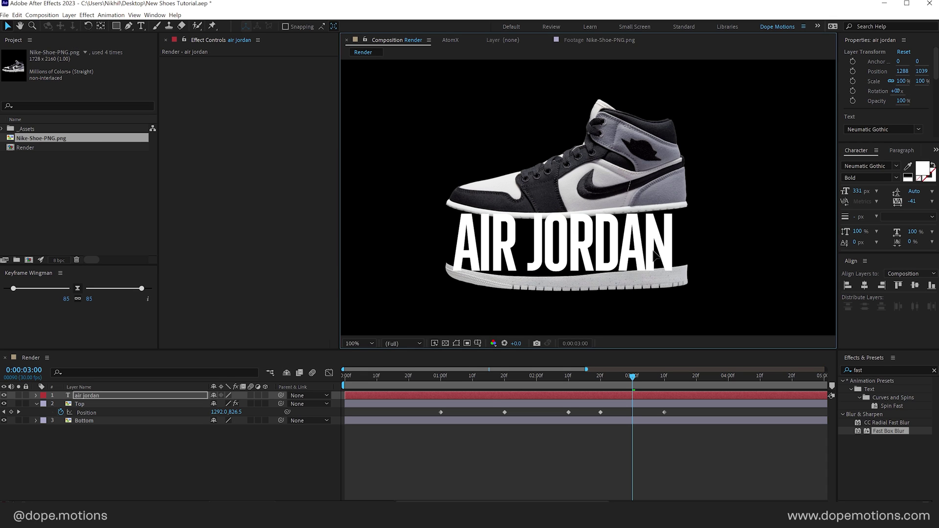
pyautogui.moveTo(857, 191); pyautogui.dragTo(861, 191)
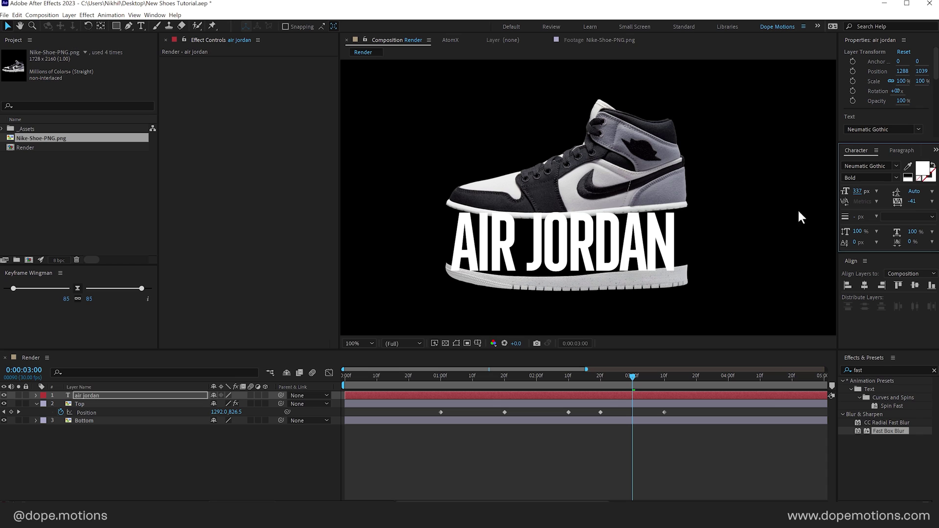
pyautogui.moveTo(580, 235); pyautogui.dragTo(583, 235)
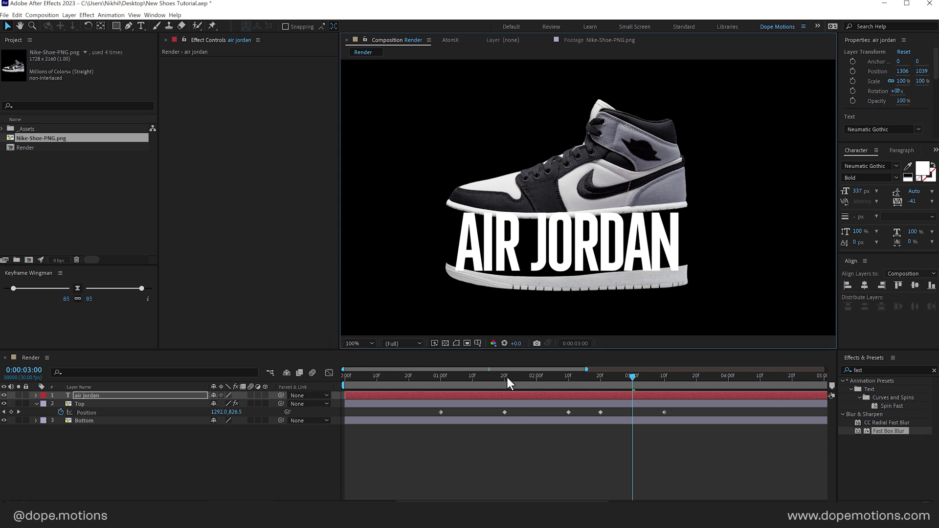
pyautogui.moveTo(507, 378); pyautogui.dragTo(549, 377)
pyautogui.moveTo(574, 255); pyautogui.dragTo(575, 235)
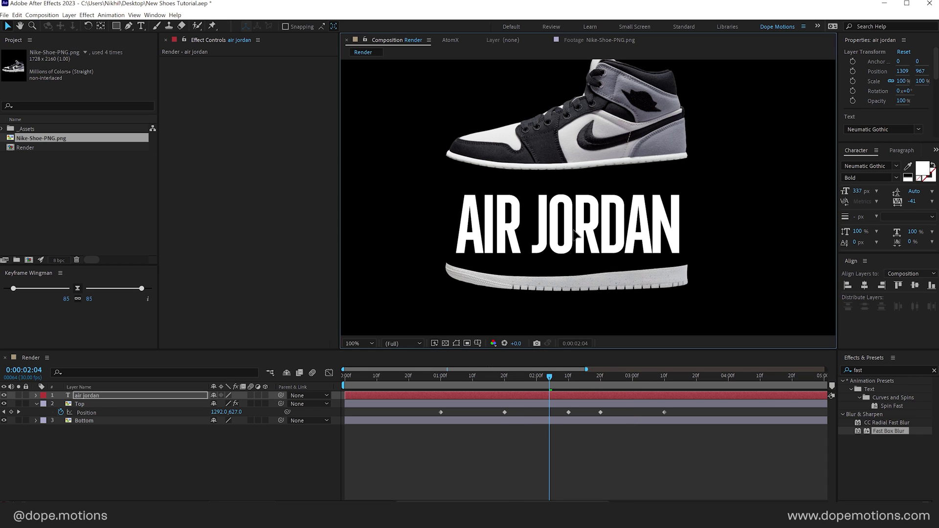
# Find the Warp effect and apply it to the air jordan text layer.
pyautogui.click(97, 396)
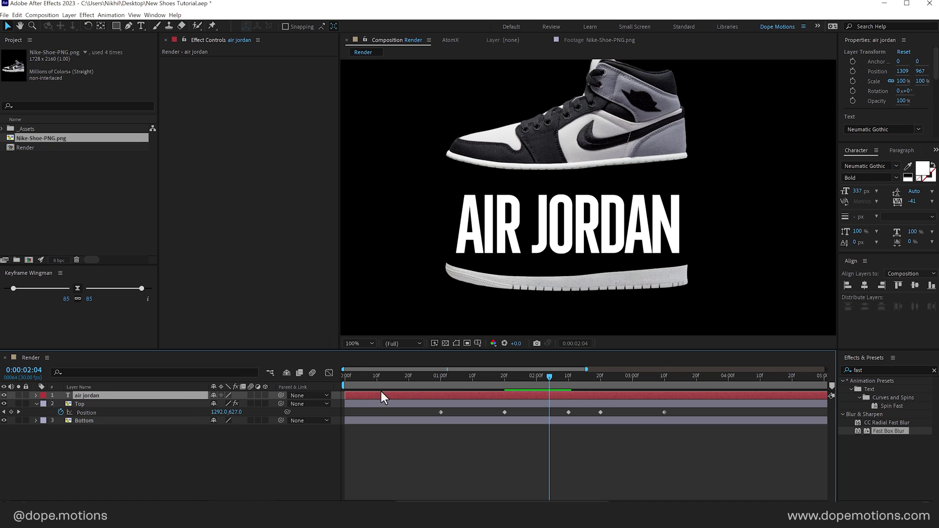
pyautogui.click(869, 370)
pyautogui.write('w')
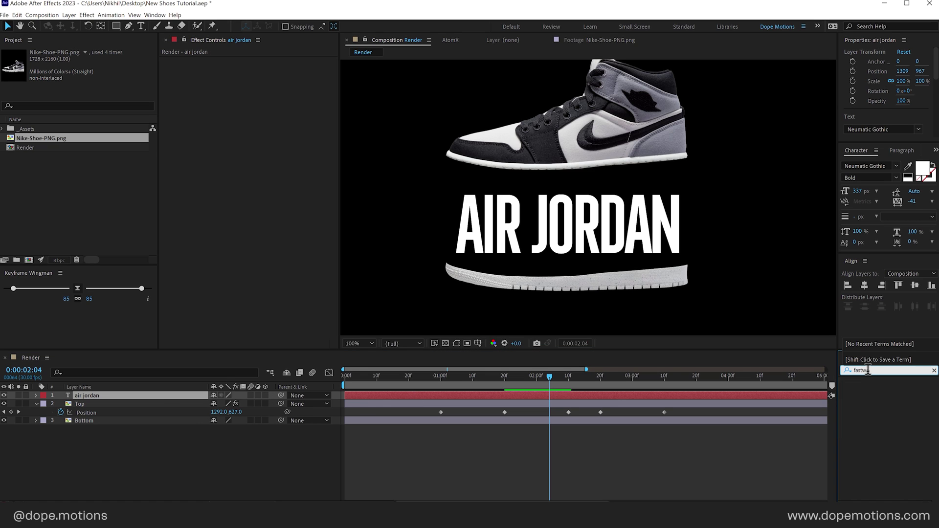
pyautogui.write('arp')
pyautogui.moveTo(889, 370); pyautogui.dragTo(775, 369)
pyautogui.write('warp')
pyautogui.scroll(-1, 868, 407)
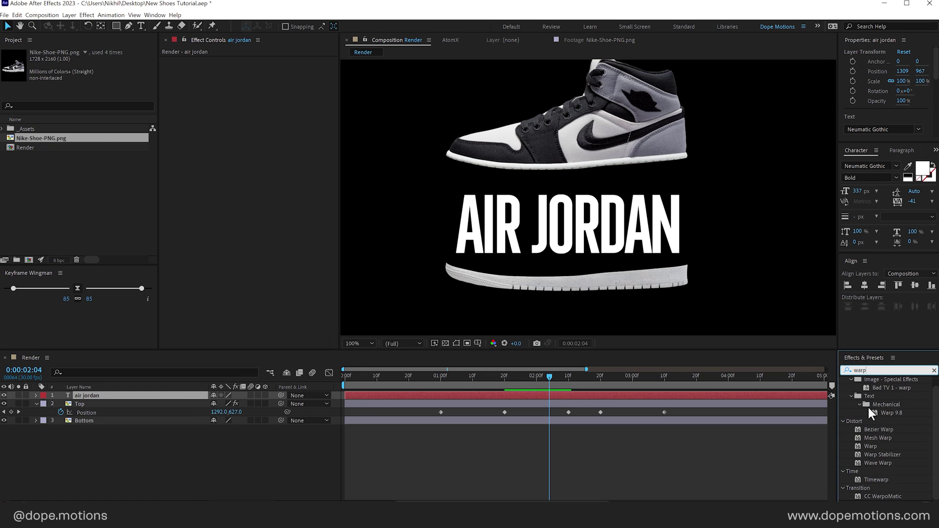
pyautogui.doubleClick(871, 446)
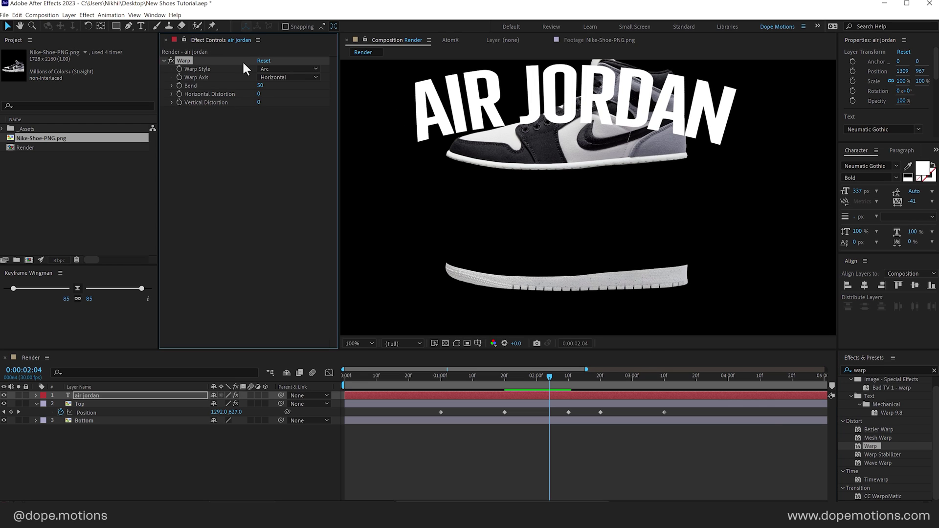
# Set the text's Warp style to Squeeze with a bend of 70.
pyautogui.click(269, 69)
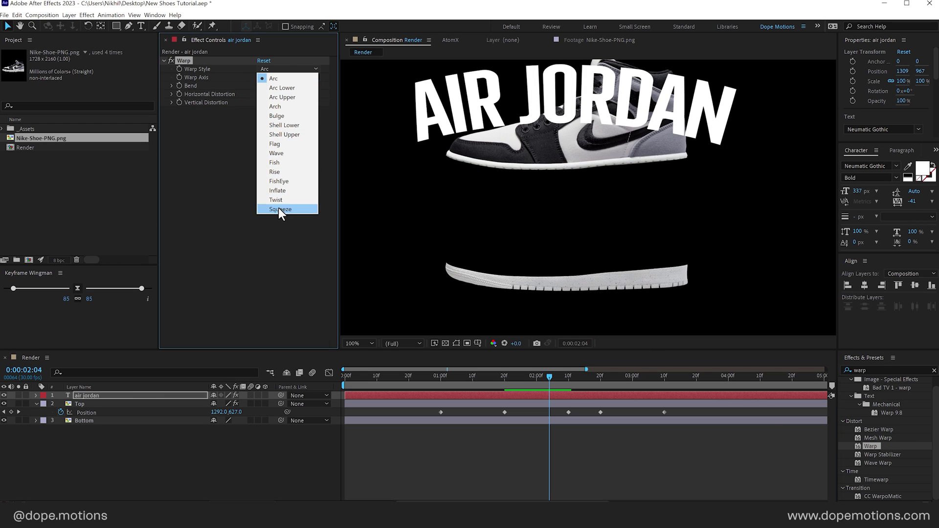
pyautogui.click(278, 209)
pyautogui.click(262, 85)
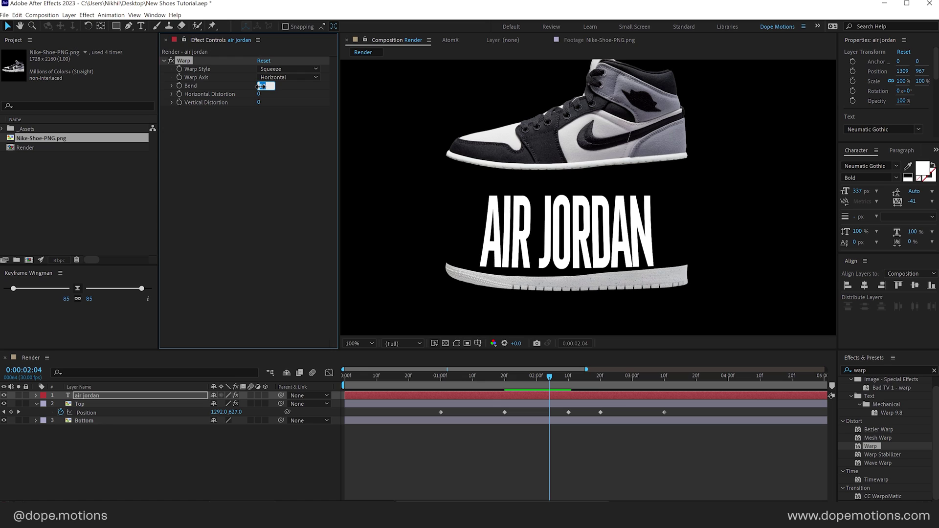
pyautogui.write('20')
pyautogui.press('Return')
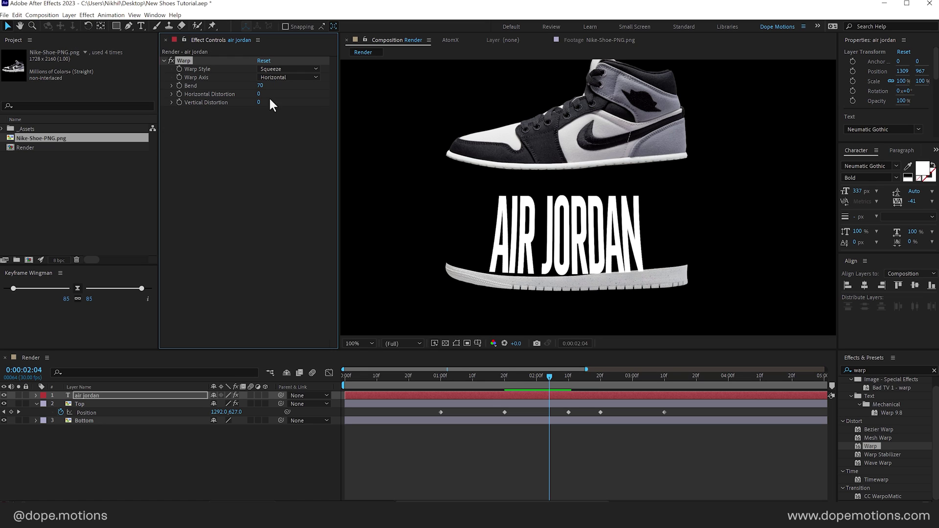
# Enlarge the warped text to about 504 px and position it at about 1324, 980 to fill the gap in the shoe.
pyautogui.moveTo(570, 249); pyautogui.dragTo(571, 237)
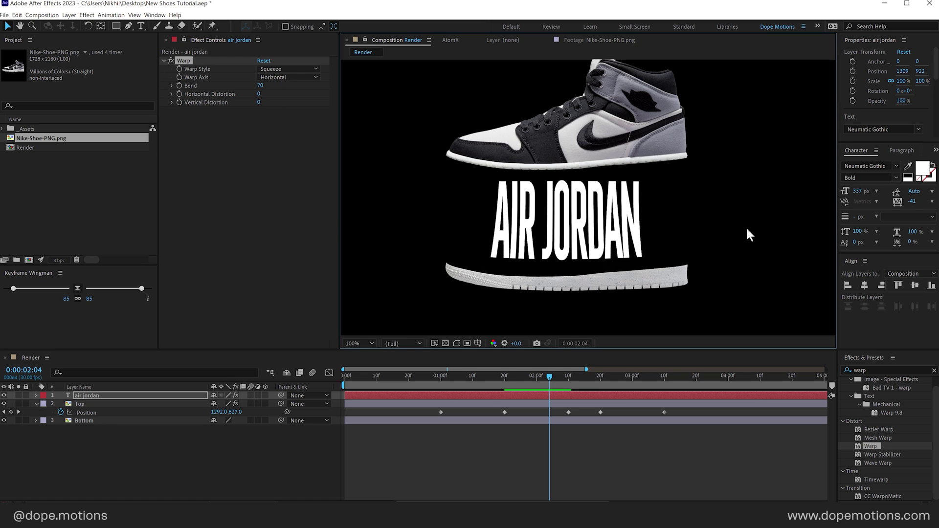
pyautogui.moveTo(858, 191); pyautogui.dragTo(921, 184)
pyautogui.moveTo(641, 184); pyautogui.dragTo(641, 202)
pyautogui.moveTo(858, 191); pyautogui.dragTo(871, 186)
pyautogui.click(611, 230)
pyautogui.moveTo(556, 215); pyautogui.dragTo(560, 219)
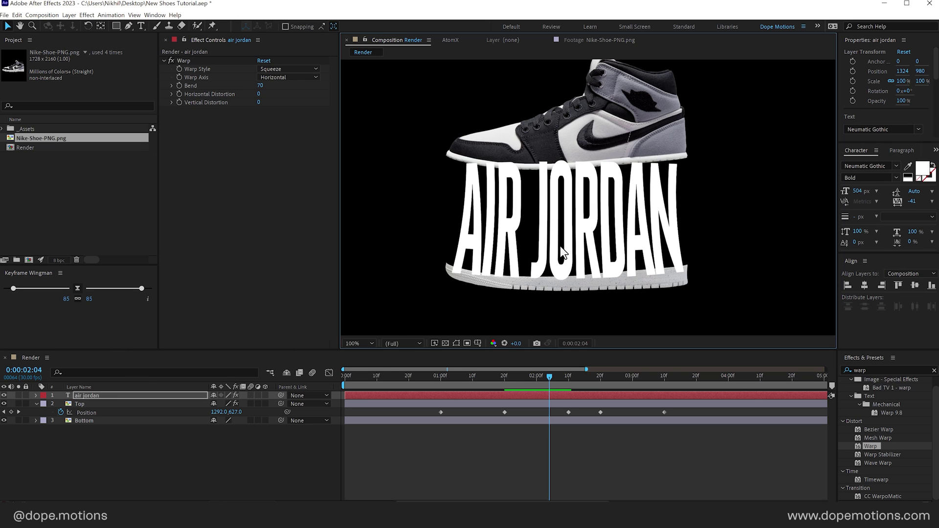
# Shift the air jordan text's anchor point to about -18, 0 so it sits centred at the base of the lettering.
pyautogui.hotkey('ctrl', 'shift', 'h')
pyautogui.click(100, 25)
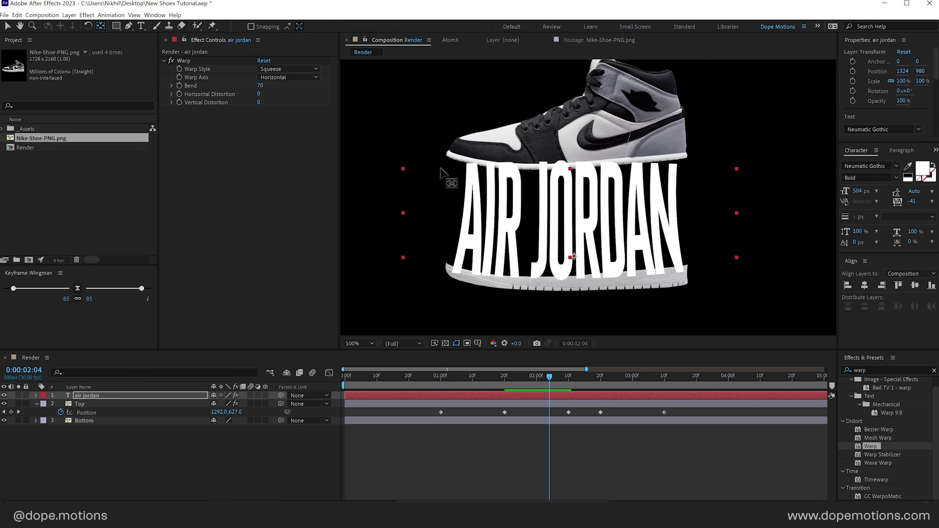
pyautogui.moveTo(574, 256); pyautogui.dragTo(570, 256)
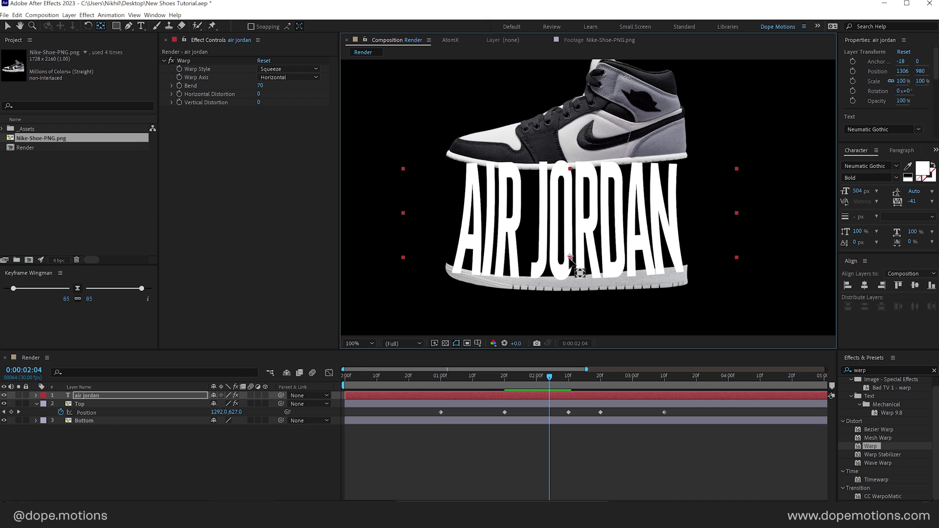
pyautogui.click(9, 27)
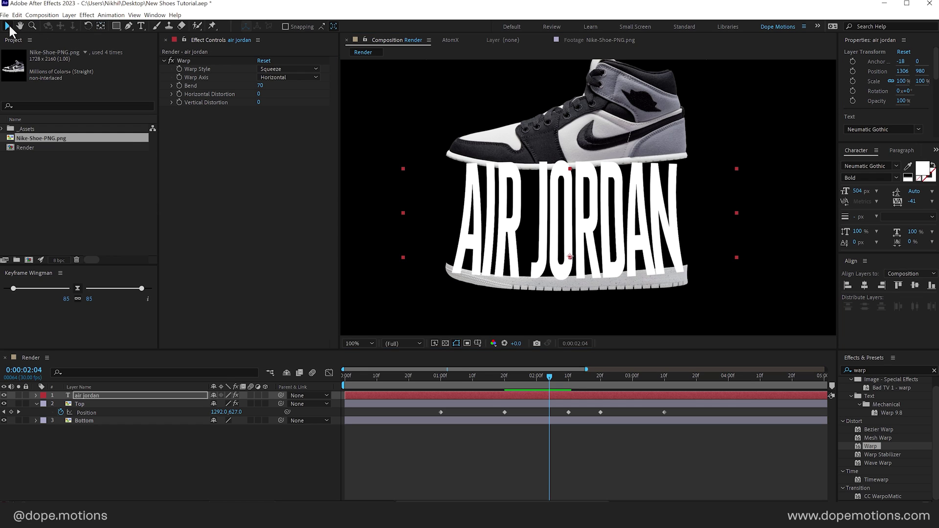
# Unlink the text's scale and stretch its height to 107%, and move the air jordan layer beneath the Bottom layer.
pyautogui.press('s')
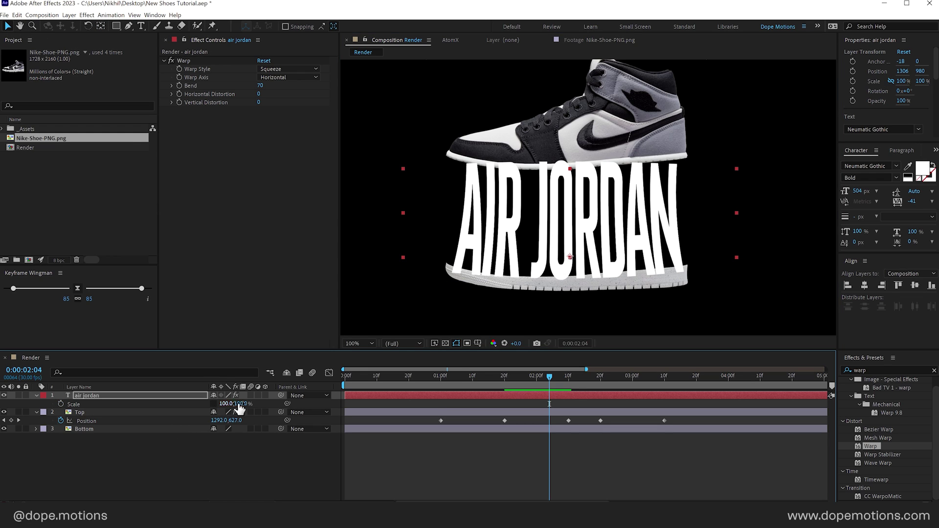
pyautogui.moveTo(241, 405); pyautogui.dragTo(244, 404)
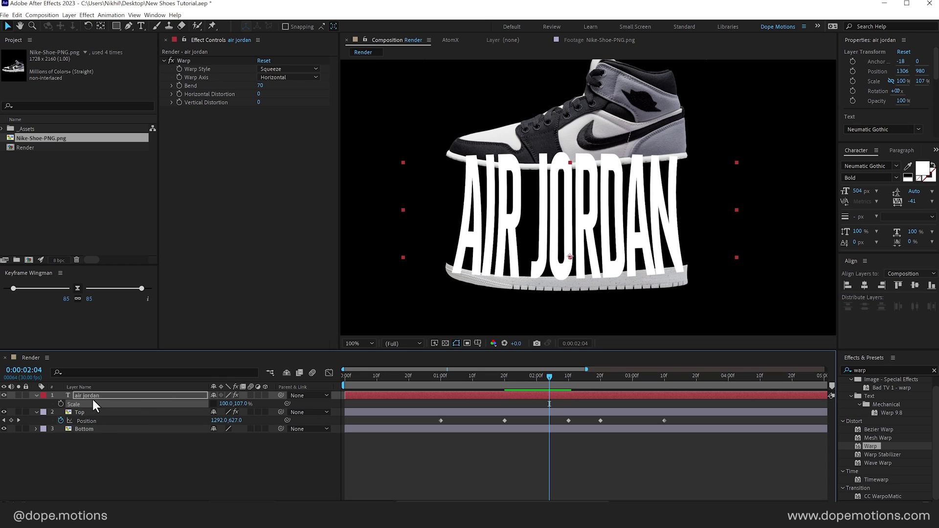
pyautogui.moveTo(92, 398); pyautogui.dragTo(111, 451)
pyautogui.click(371, 230)
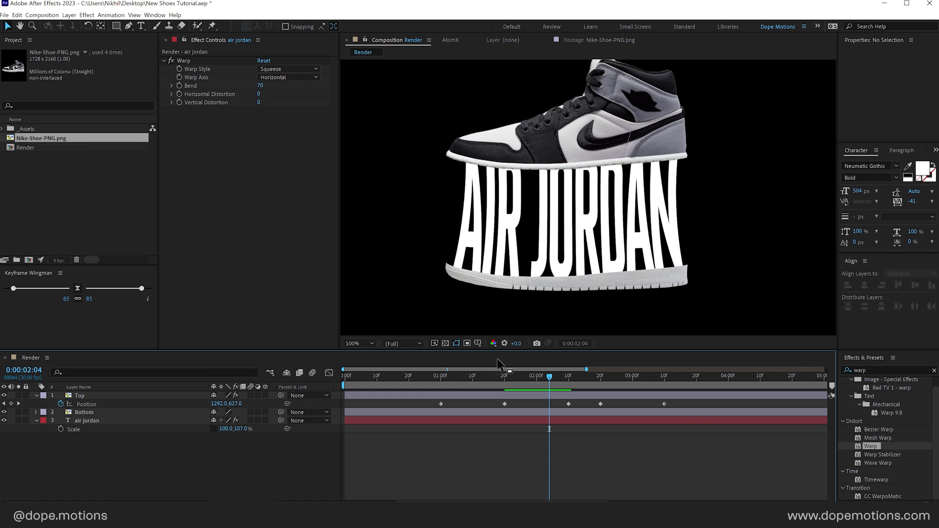
# Keyframe the air jordan Scale at 100, 107% on 1:20 and at 100, 10% on 1:00.
pyautogui.click(448, 380)
pyautogui.moveTo(448, 380); pyautogui.dragTo(504, 381)
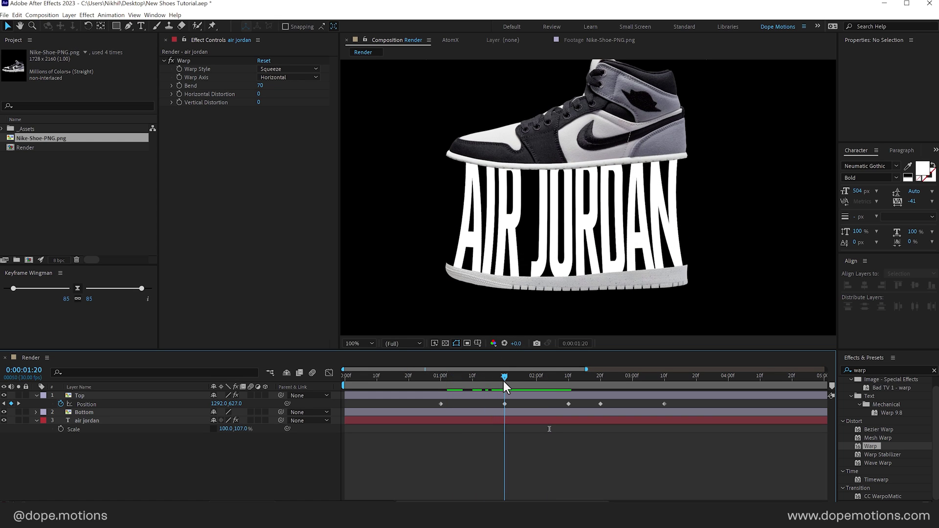
pyautogui.click(91, 427)
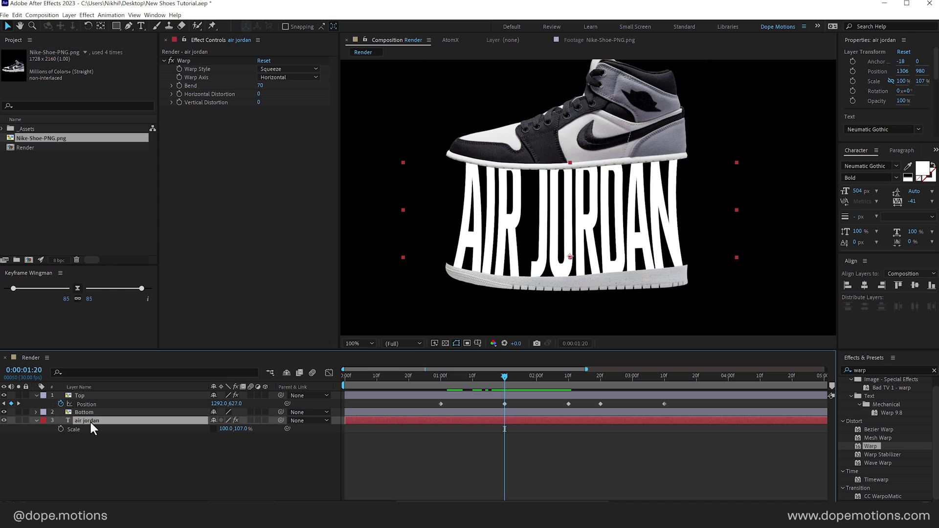
pyautogui.click(60, 429)
pyautogui.click(446, 381)
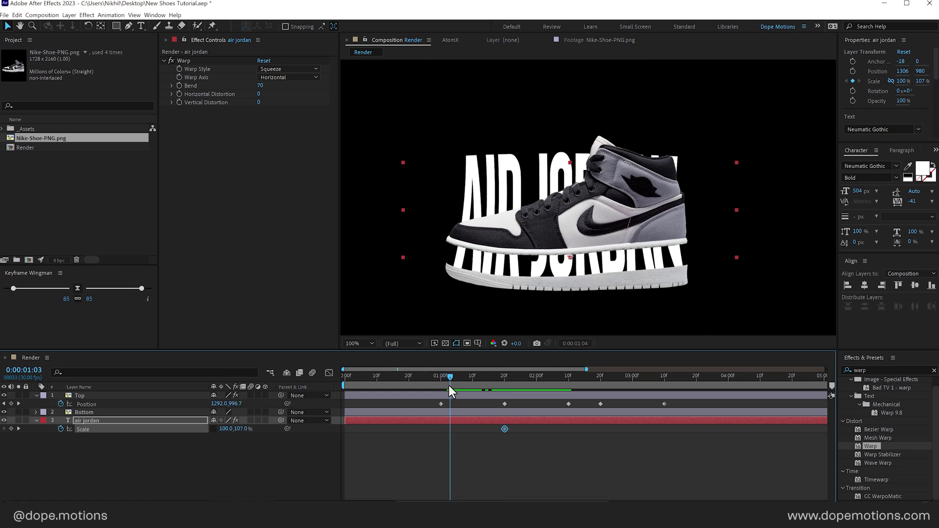
pyautogui.click(240, 429)
pyautogui.write('10')
pyautogui.press('Return')
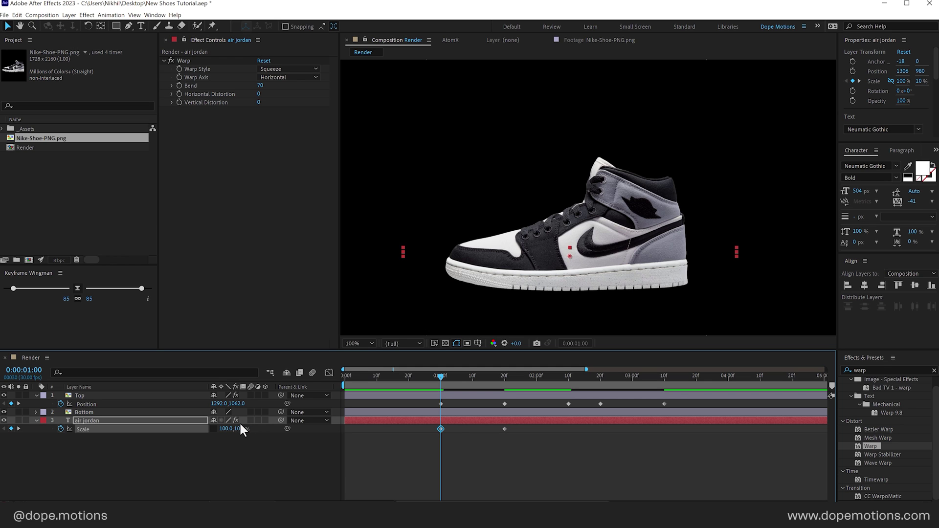
# Hold the text's Scale at 107% with a keyframe at 2:10 and raise its height to 113% at 2:20.
pyautogui.moveTo(440, 375); pyautogui.dragTo(569, 377)
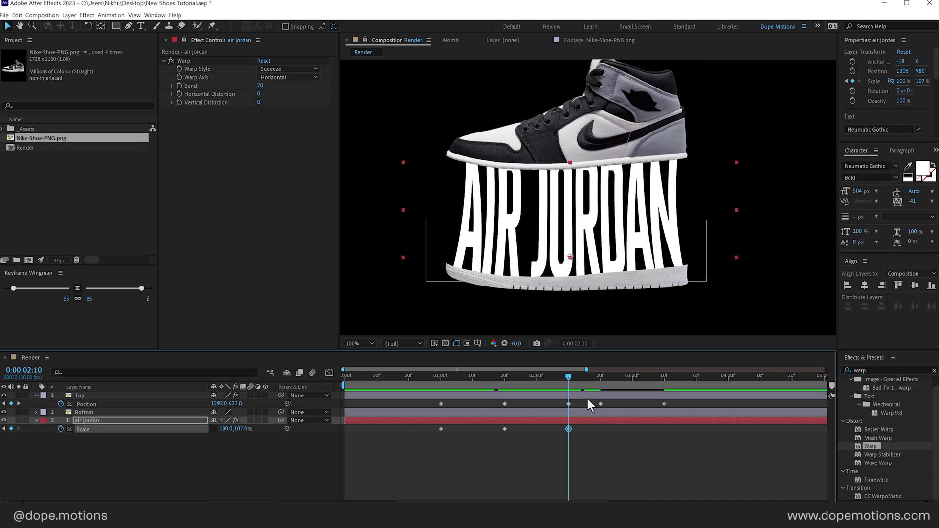
pyautogui.moveTo(592, 382); pyautogui.dragTo(600, 381)
pyautogui.moveTo(237, 429); pyautogui.dragTo(242, 429)
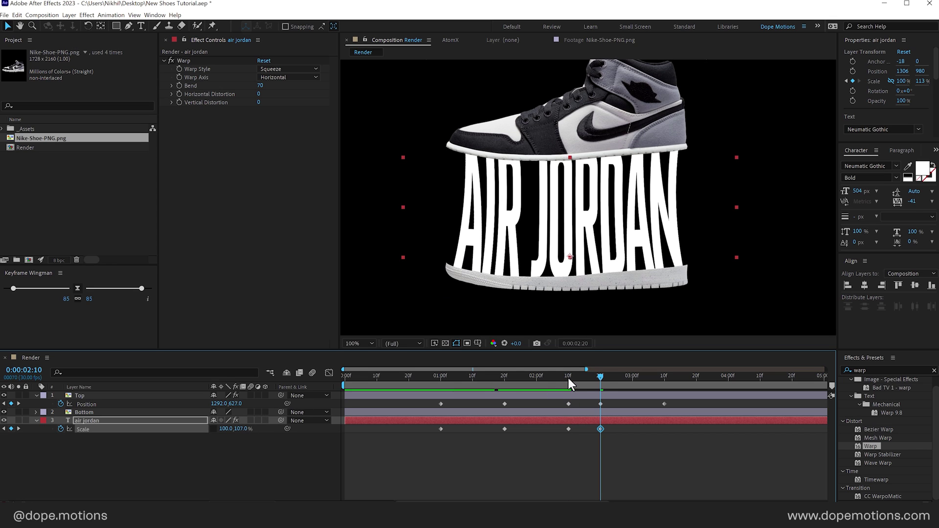
# Shrink the text's vertical scale back to 10% at 3:10 and scrub through the opening move.
pyautogui.moveTo(568, 378); pyautogui.dragTo(665, 381)
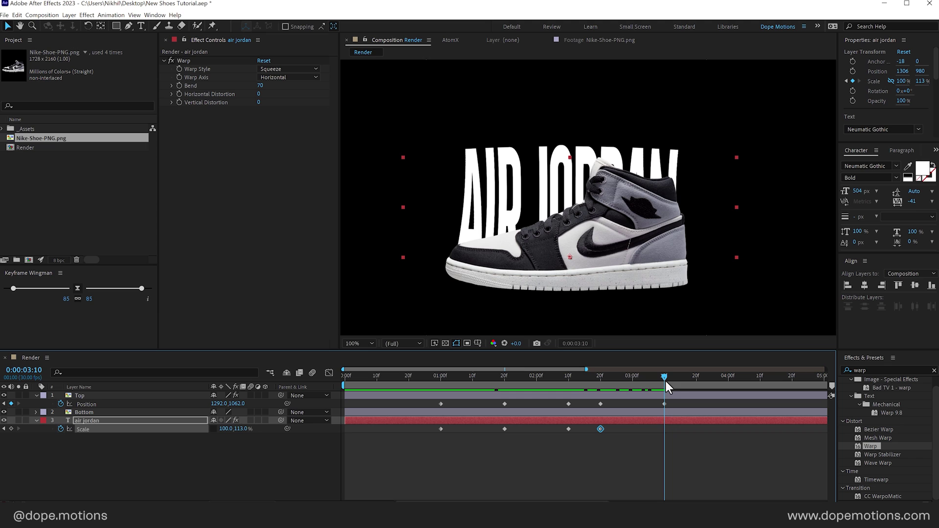
pyautogui.click(238, 423)
pyautogui.click(239, 429)
pyautogui.write('10')
pyautogui.press('Return')
pyautogui.moveTo(444, 377); pyautogui.dragTo(507, 401)
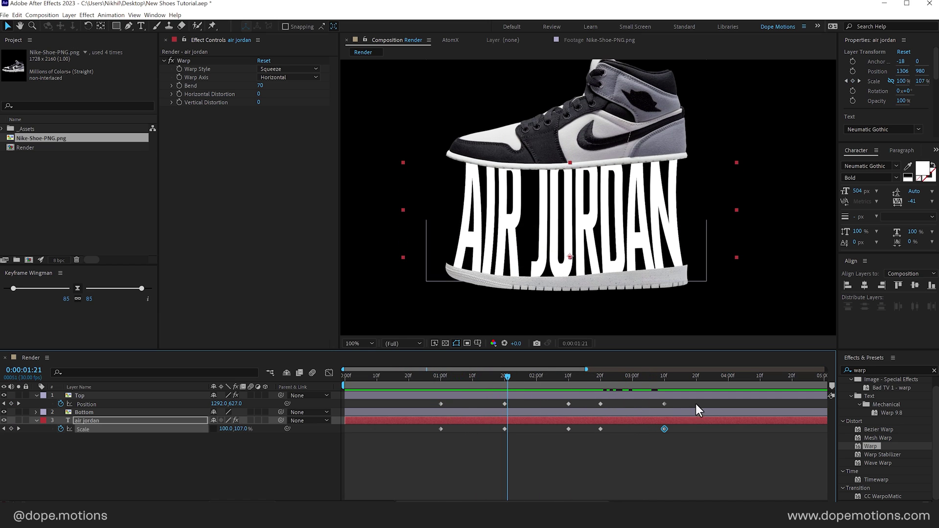
# Apply Easy Ease to all of the Top Position and air jordan Scale keyframes.
pyautogui.moveTo(696, 405); pyautogui.dragTo(432, 434)
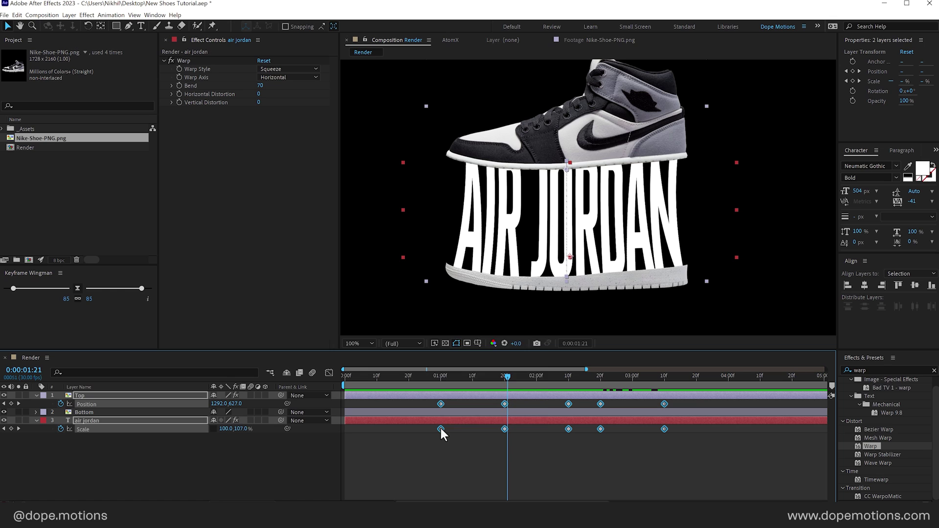
pyautogui.rightClick(441, 429)
pyautogui.moveTo(504, 423)
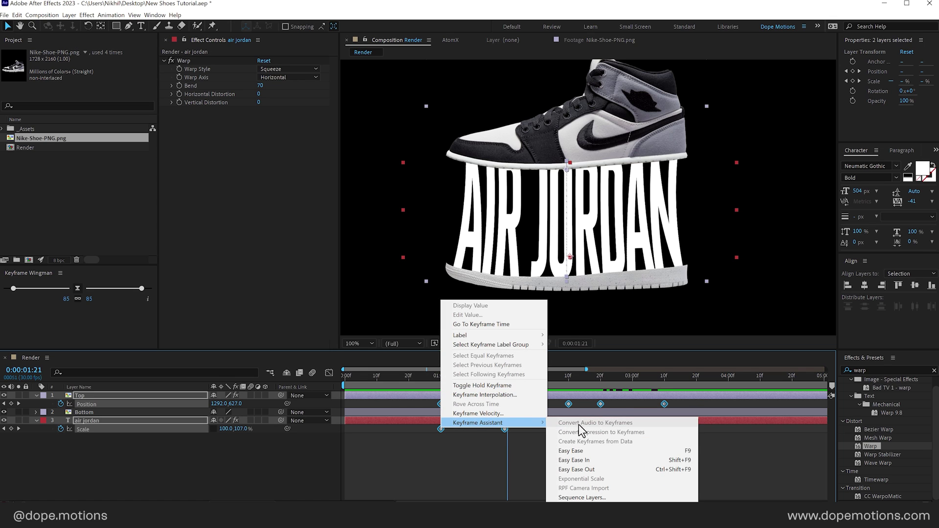
pyautogui.click(573, 451)
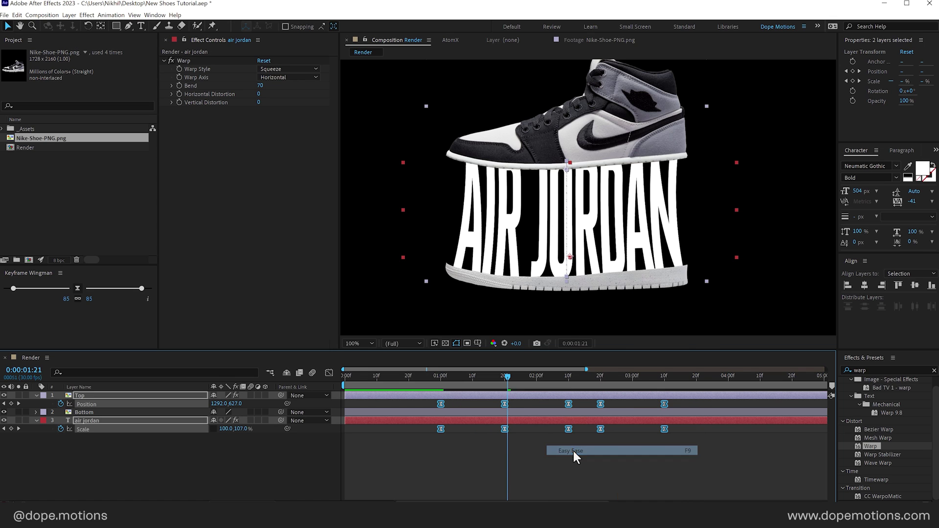
# Shape the speed graph between 1:00 and 1:20 so the opening move starts fast and settles slowly, and preview it.
pyautogui.click(329, 373)
pyautogui.rightClick(529, 418)
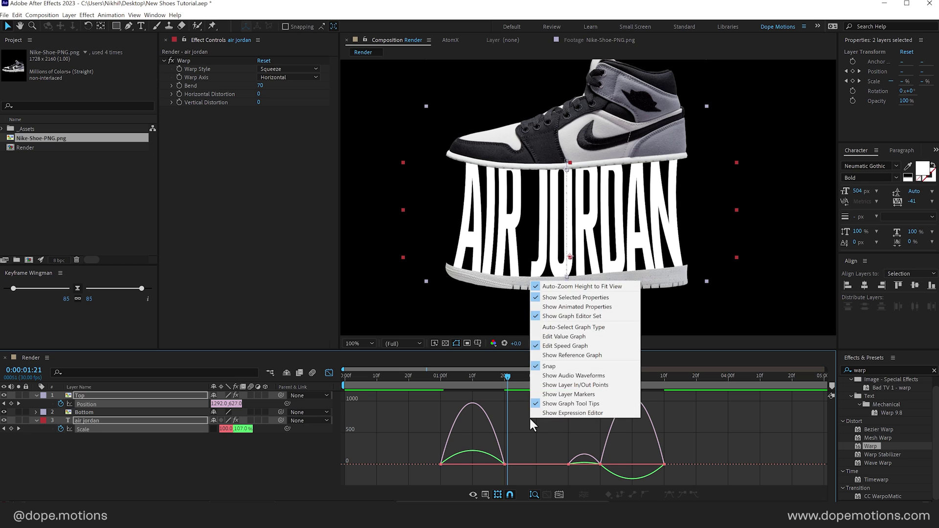
pyautogui.click(573, 347)
pyautogui.press('=')
pyautogui.moveTo(502, 377); pyautogui.dragTo(539, 379)
pyautogui.moveTo(608, 457); pyautogui.dragTo(544, 471)
pyautogui.press('space')
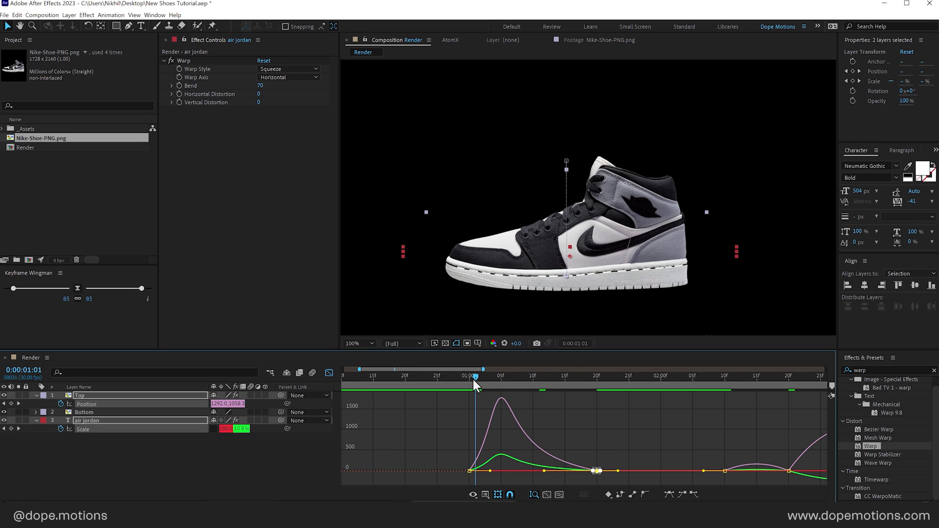
pyautogui.click(455, 383)
pyautogui.press('space')
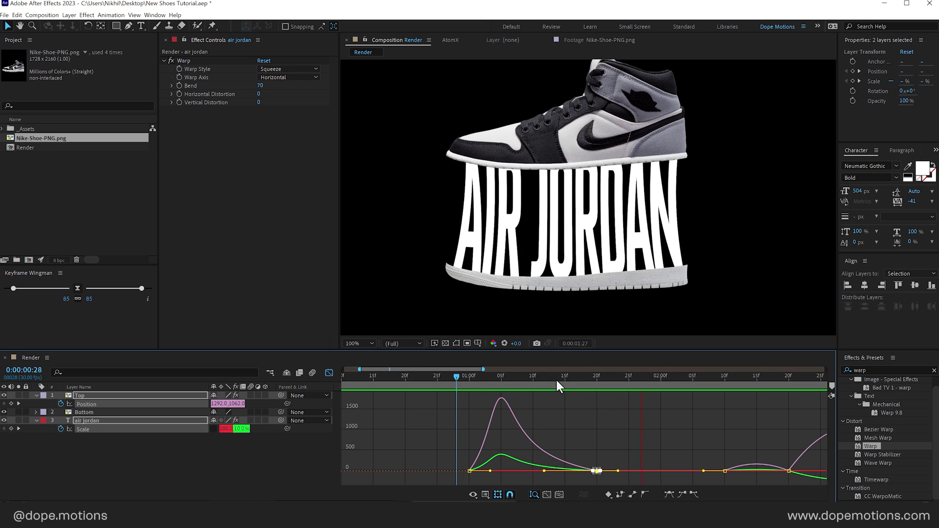
pyautogui.click(469, 381)
pyautogui.press('space')
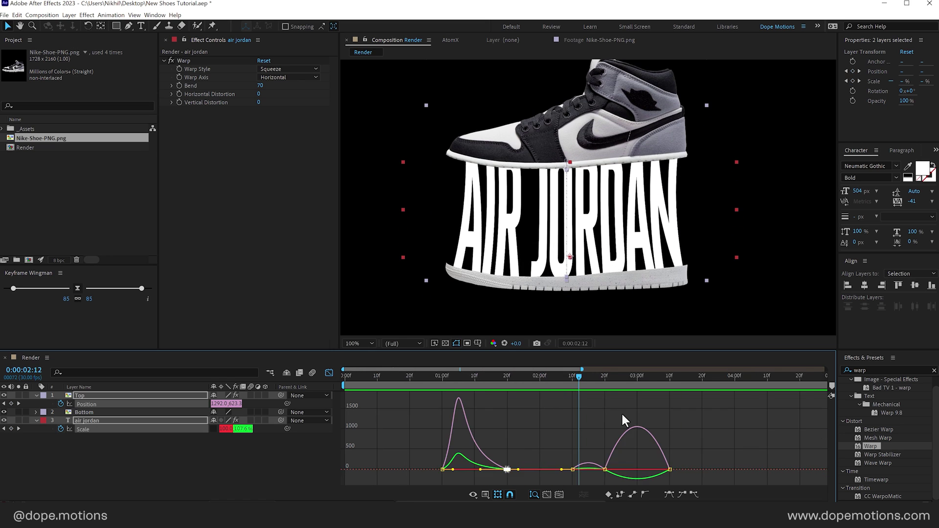
# Shape the speed curve between 2:10 and 2:20 to peak early and ease out slowly, and preview it.
pyautogui.scroll(2, 623, 415)
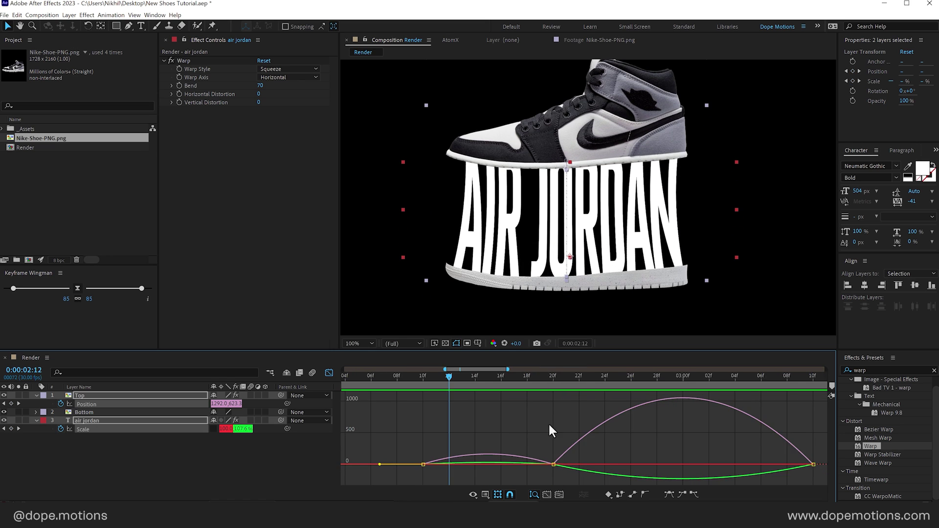
pyautogui.scroll(-1, 548, 423)
pyautogui.moveTo(579, 456)
pyautogui.mouseDown()
pyautogui.moveTo(527, 465)
pyautogui.moveTo(568, 465)
pyautogui.mouseUp()
pyautogui.scroll(1, 486, 460)
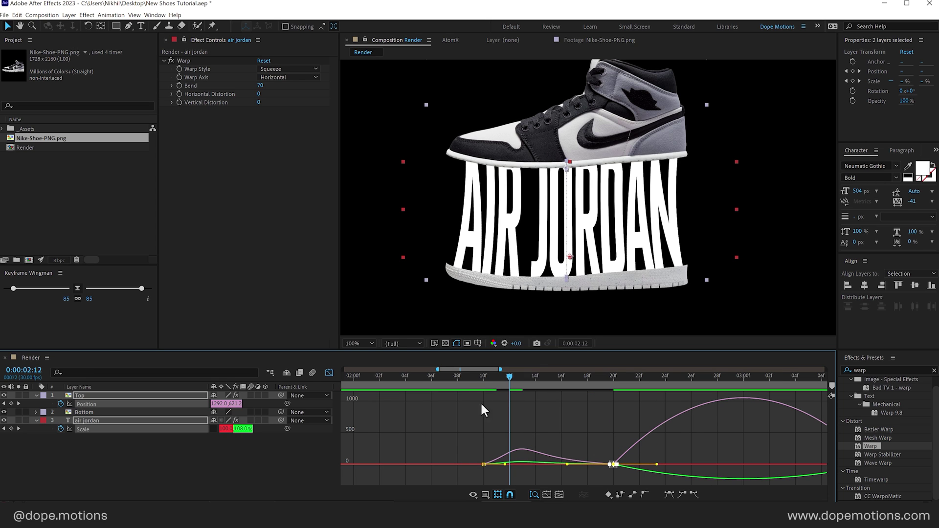
pyautogui.click(486, 383)
pyautogui.press('space')
pyautogui.moveTo(486, 383); pyautogui.dragTo(640, 399)
# Lengthen the outgoing ease at 2:20 so the closing move peaks just before its end, and preview it.
pyautogui.scroll(-1, 529, 408)
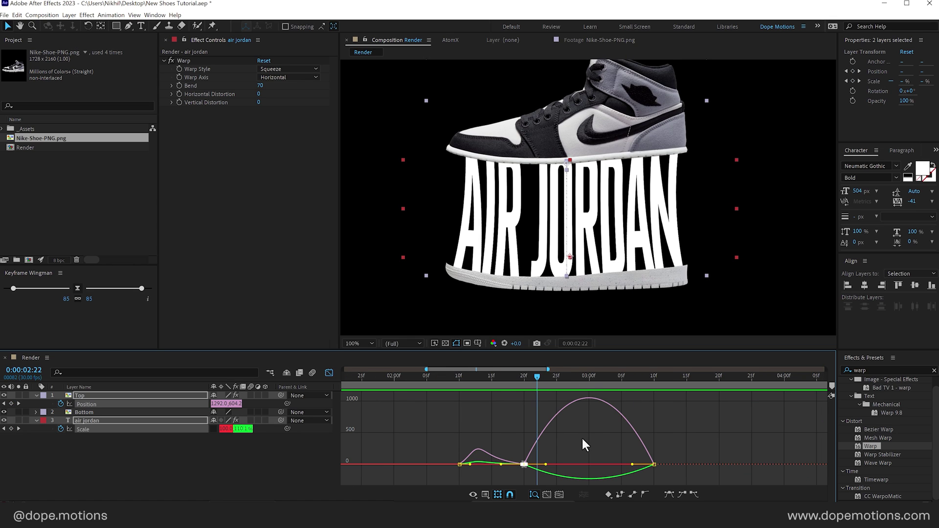
pyautogui.moveTo(548, 469); pyautogui.dragTo(576, 471)
pyautogui.click(465, 385)
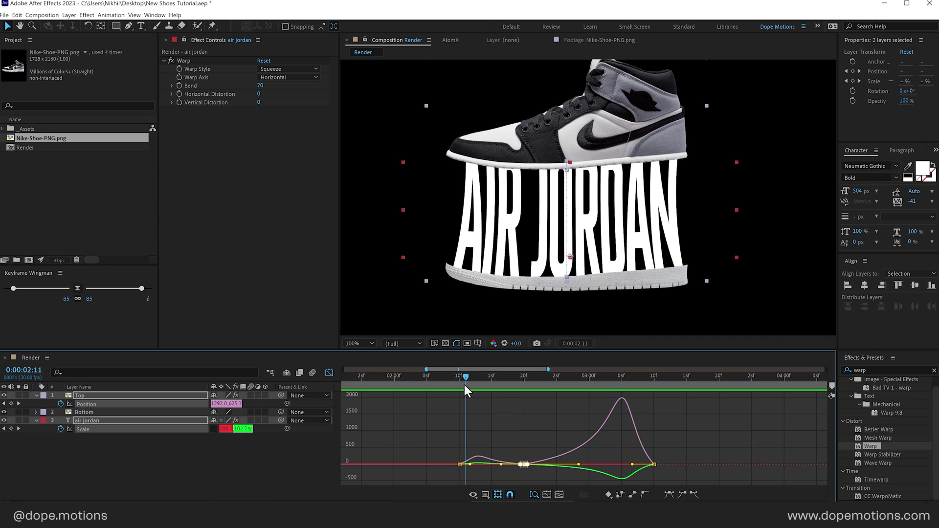
pyautogui.press('space')
pyautogui.press('space')
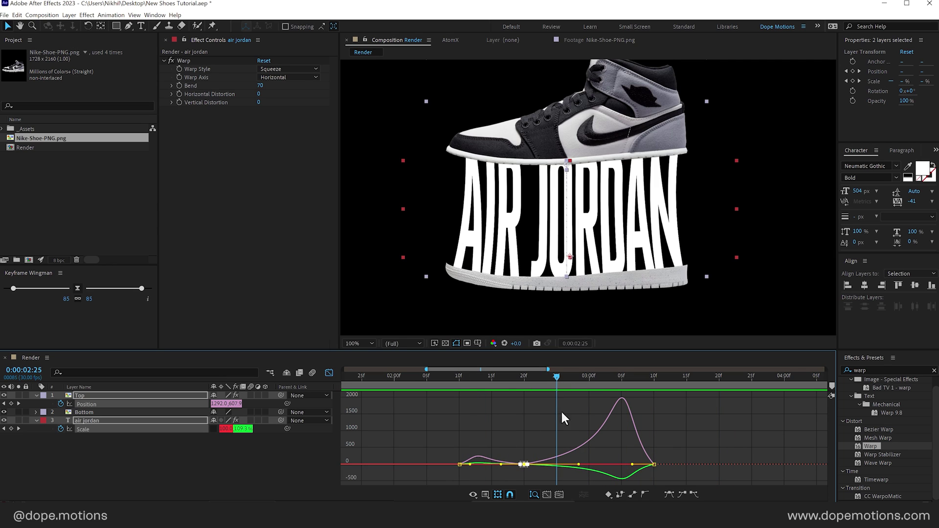
# Move the last Top Position and air jordan Scale keyframes to 3:05 and play back the whole animation.
pyautogui.click(331, 373)
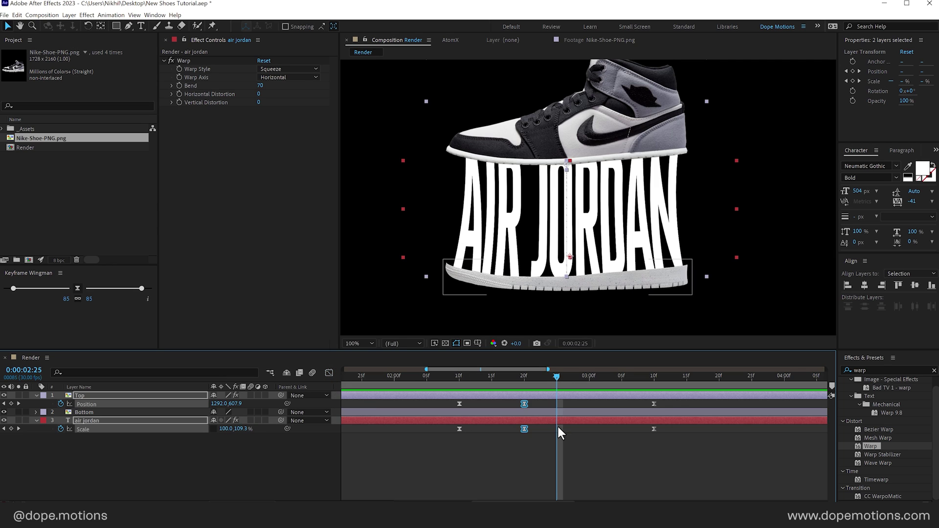
pyautogui.click(654, 404)
pyautogui.keyDown('shift'); pyautogui.click(654, 429); pyautogui.keyUp('shift')
pyautogui.moveTo(654, 404); pyautogui.dragTo(621, 402)
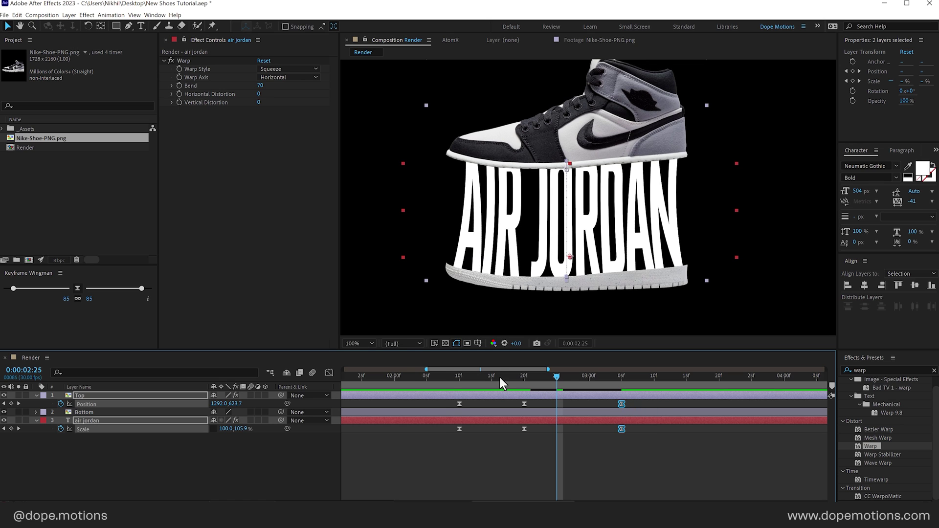
pyautogui.click(445, 378)
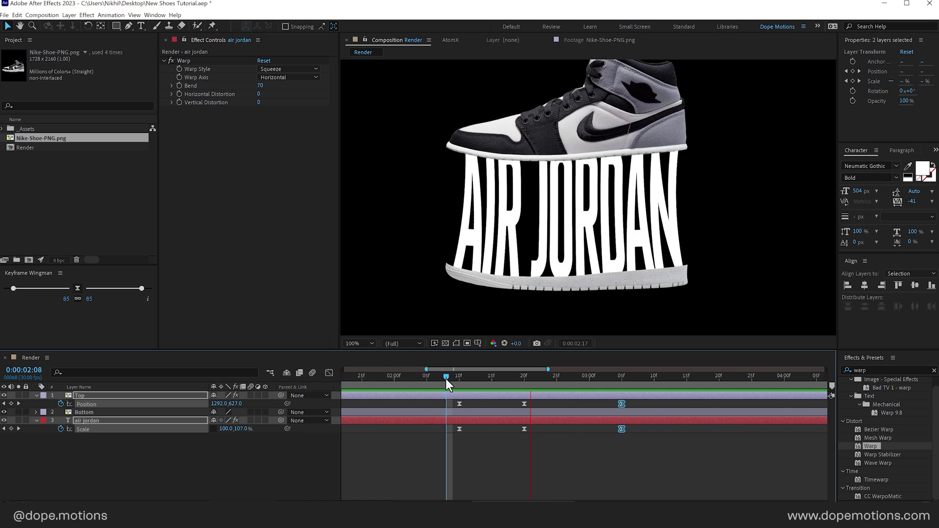
pyautogui.press('space')
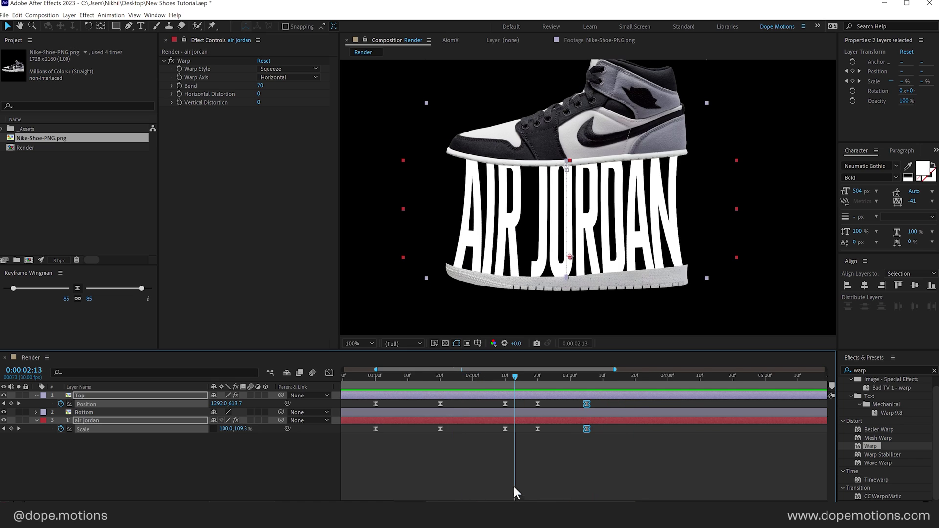
pyautogui.press('-')
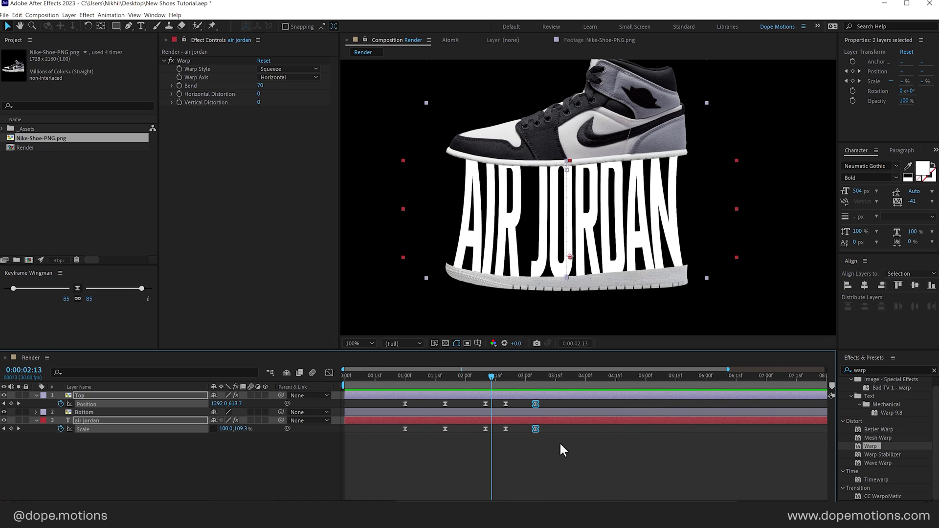
pyautogui.click(403, 377)
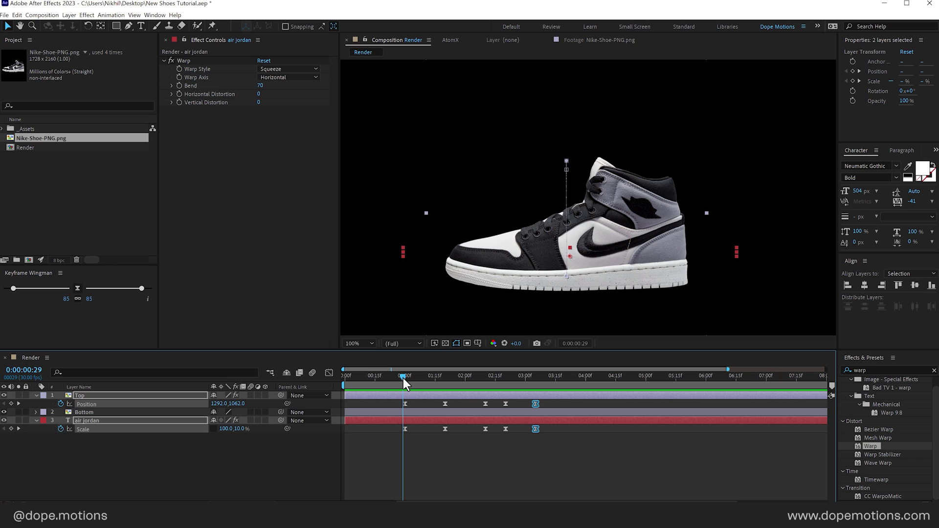
pyautogui.press('space')
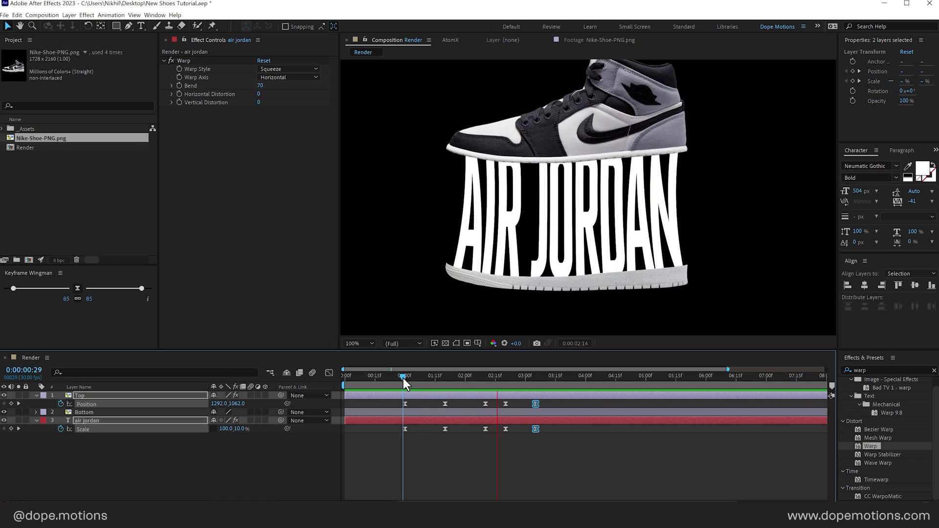
pyautogui.press('space')
# Add a Scale keyframe of 66% to the Top layer at 1:00, with its width and height unlinked.
pyautogui.click(404, 377)
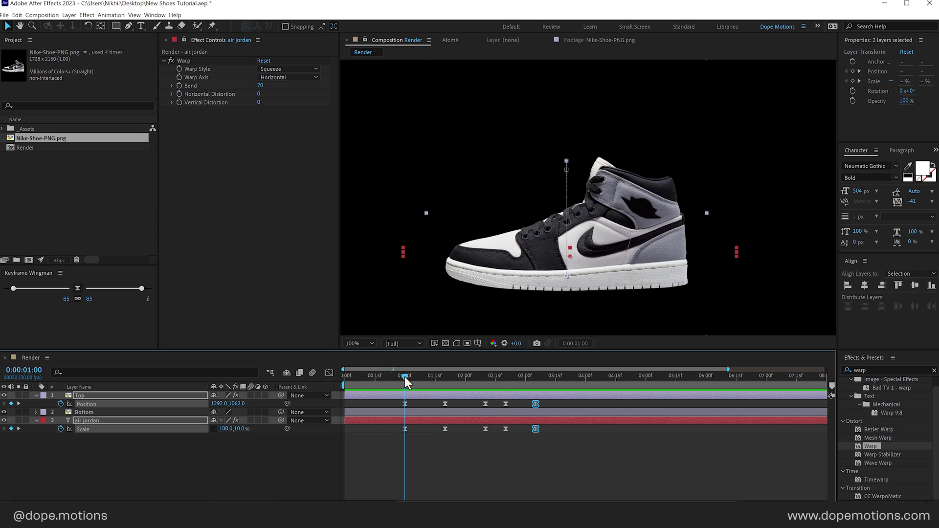
pyautogui.click(378, 438)
pyautogui.click(102, 399)
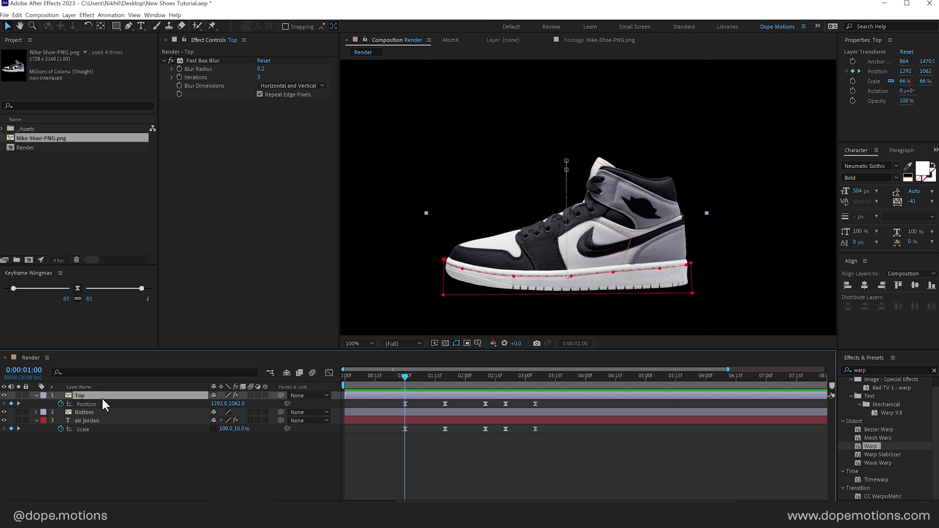
pyautogui.press('s')
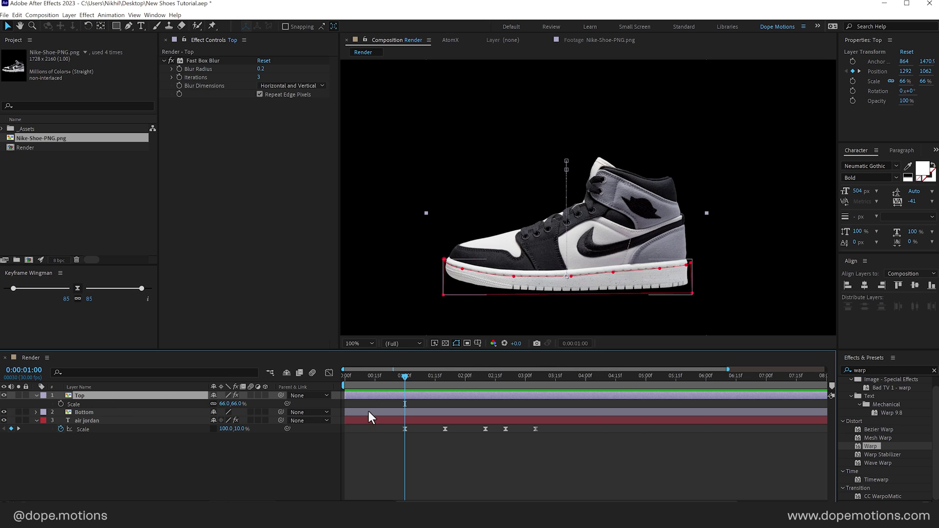
pyautogui.scroll(3, 368, 411)
pyautogui.click(60, 404)
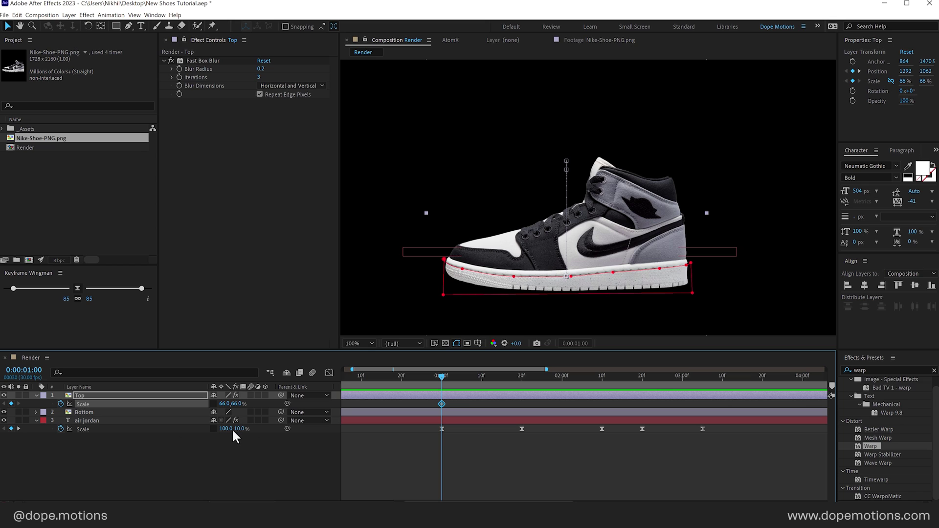
# Add a Top layer Scale keyframe of 66% at 0:27 and set only the height to 62% at the 1:00 keyframe.
pyautogui.hotkey('shift', 'p')
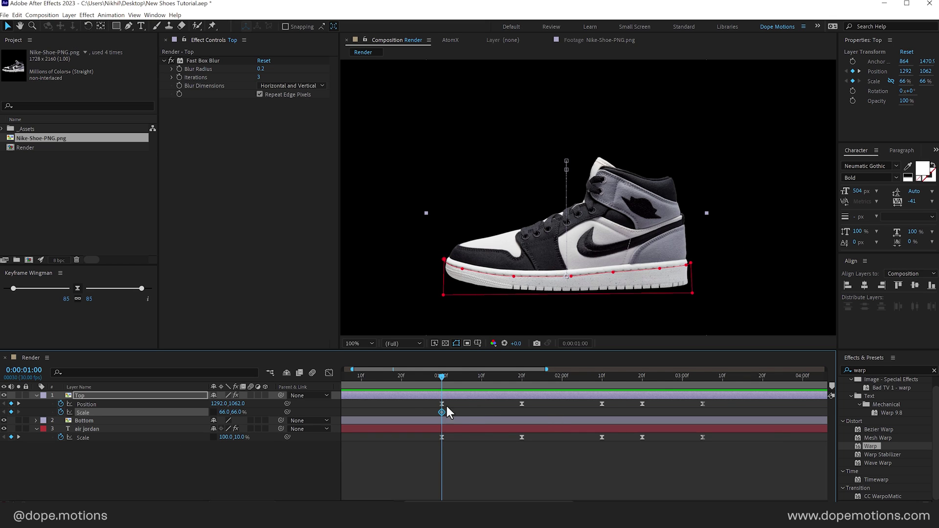
pyautogui.scroll(3, 428, 406)
pyautogui.moveTo(457, 377); pyautogui.dragTo(432, 381)
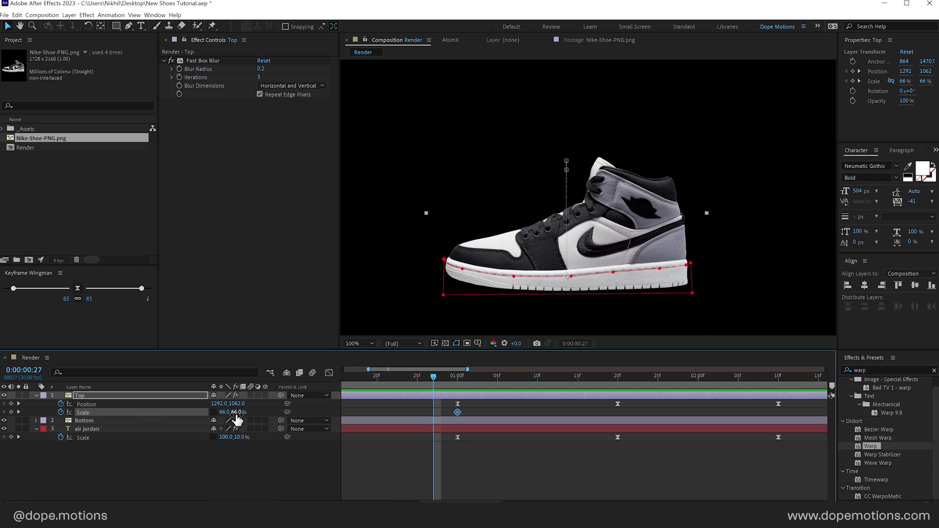
pyautogui.moveTo(237, 417); pyautogui.dragTo(235, 414)
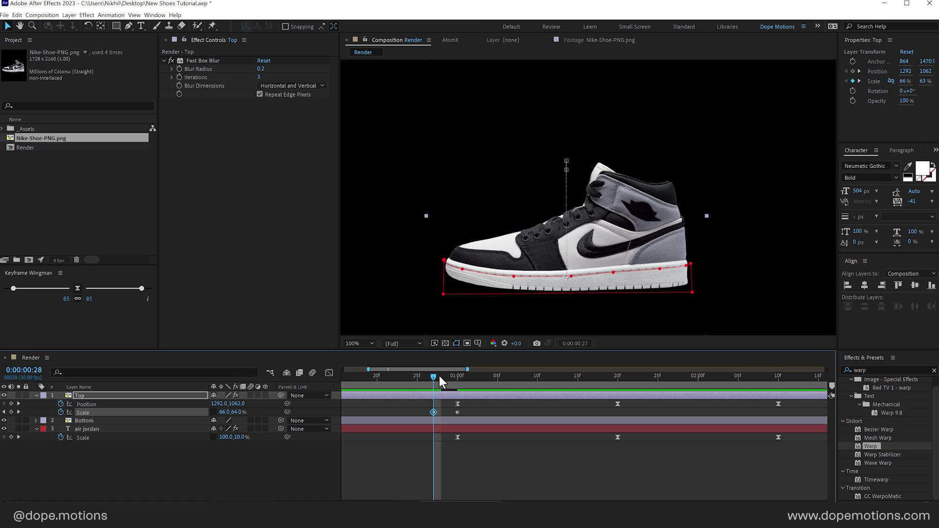
pyautogui.moveTo(439, 376); pyautogui.dragTo(433, 412)
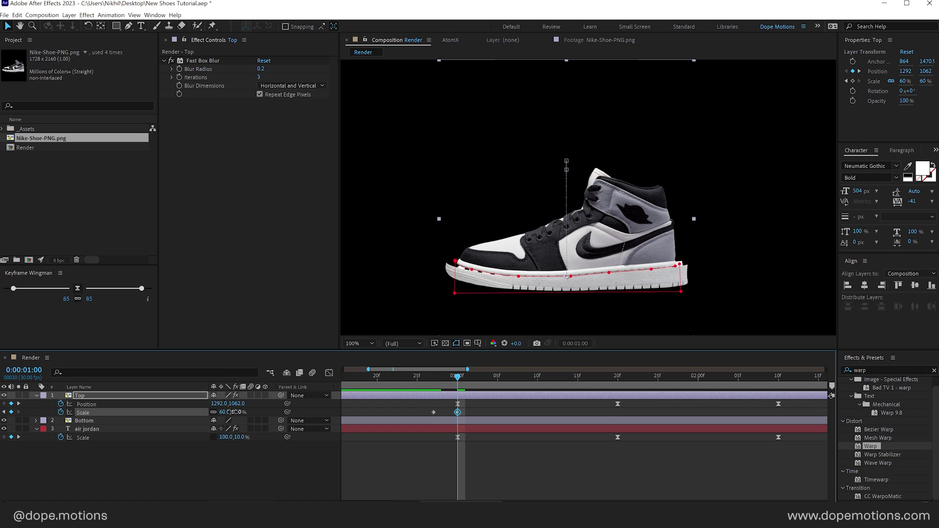
pyautogui.click(214, 412)
pyautogui.moveTo(237, 412); pyautogui.dragTo(238, 415)
# Keyframe the Top layer's Scale height at 76% at 1:03 and 66% at 1:20, keeping the width at 66%.
pyautogui.moveTo(430, 371); pyautogui.dragTo(499, 380)
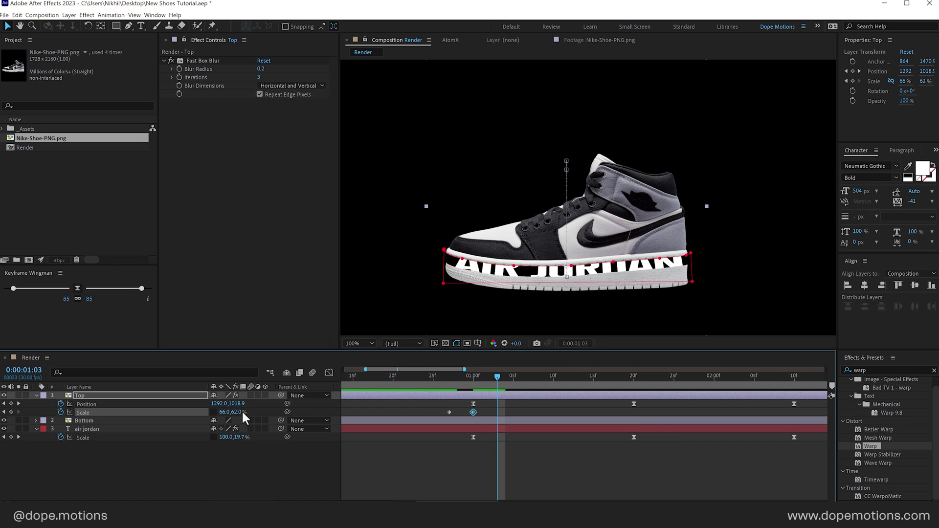
pyautogui.moveTo(237, 412); pyautogui.dragTo(248, 425)
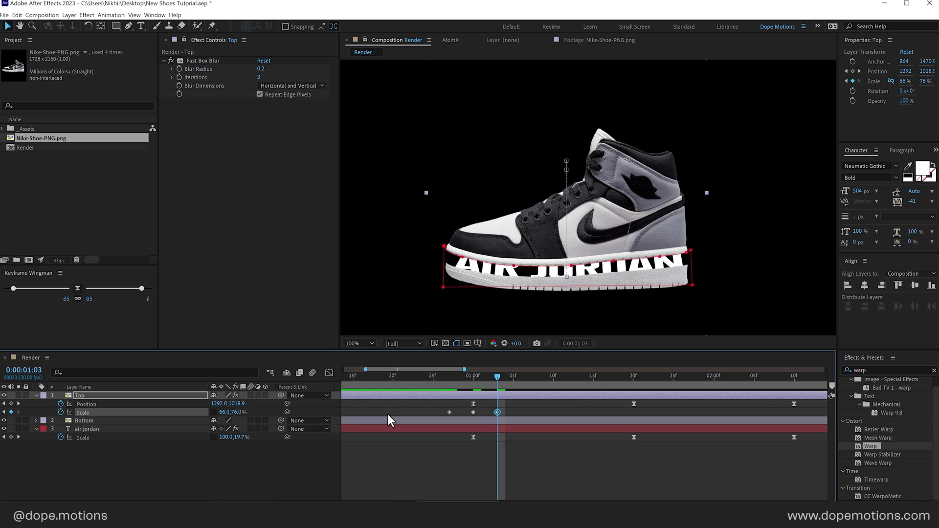
pyautogui.moveTo(450, 382); pyautogui.dragTo(634, 393)
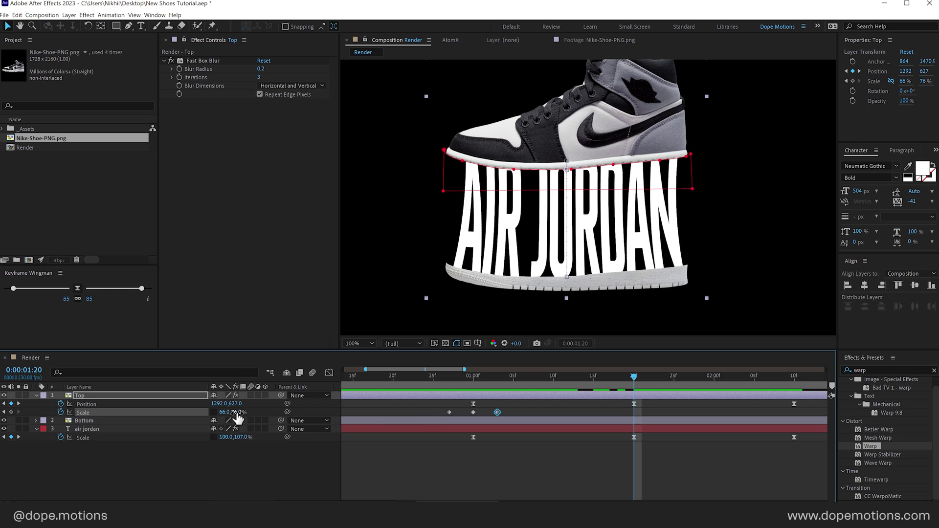
pyautogui.press('Return')
pyautogui.scroll(-1, 381, 405)
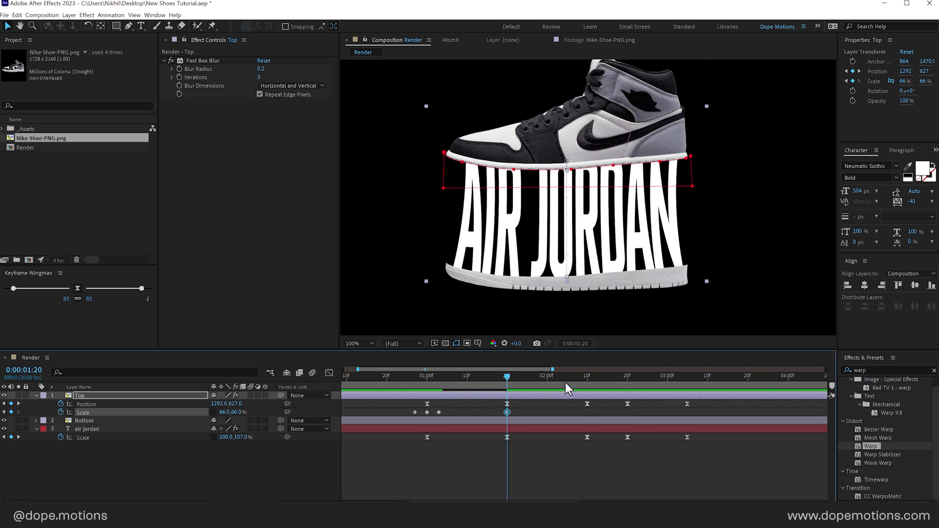
# Add a Top Scale keyframe of 66% at 2:20 and set the height to 75% at 3:00.
pyautogui.moveTo(504, 384); pyautogui.dragTo(588, 386)
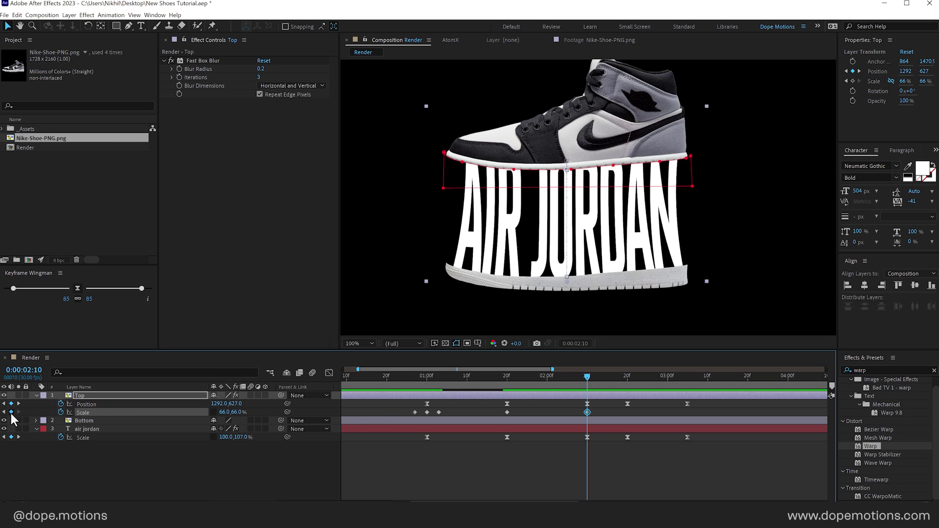
pyautogui.moveTo(600, 382); pyautogui.dragTo(626, 379)
pyautogui.moveTo(587, 412); pyautogui.dragTo(669, 378)
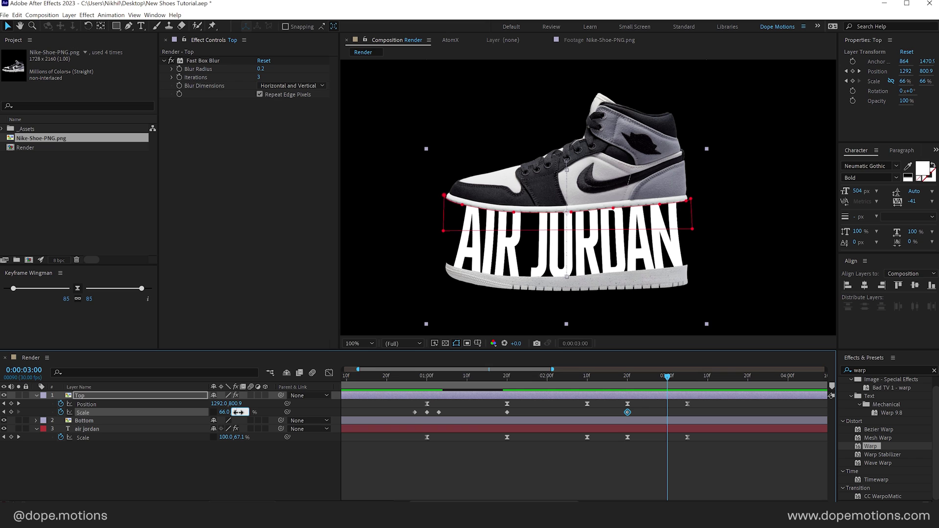
pyautogui.moveTo(238, 412); pyautogui.dragTo(243, 412)
# Set the Top layer's Scale height to 62% at 3:05 and back to 66% at 3:10.
pyautogui.moveTo(619, 387); pyautogui.dragTo(687, 389)
pyautogui.click(237, 413)
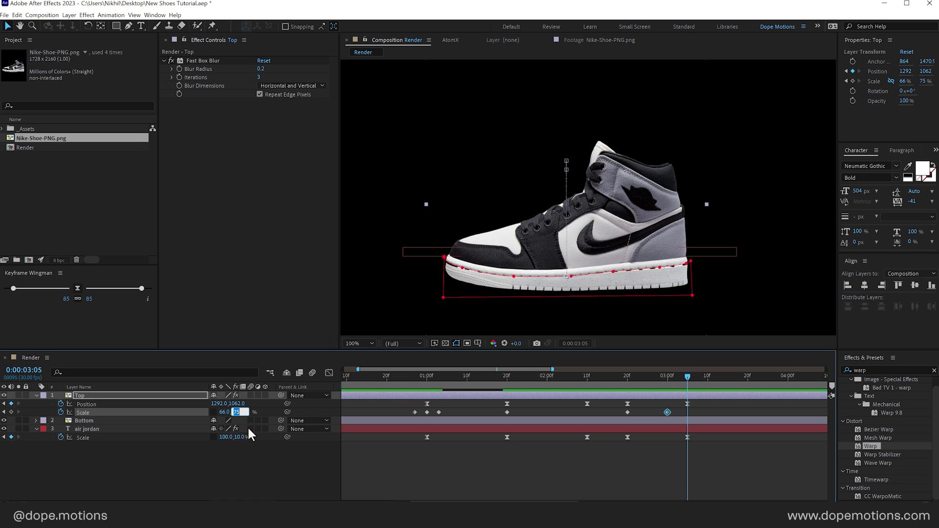
pyautogui.write('60')
pyautogui.press('Return')
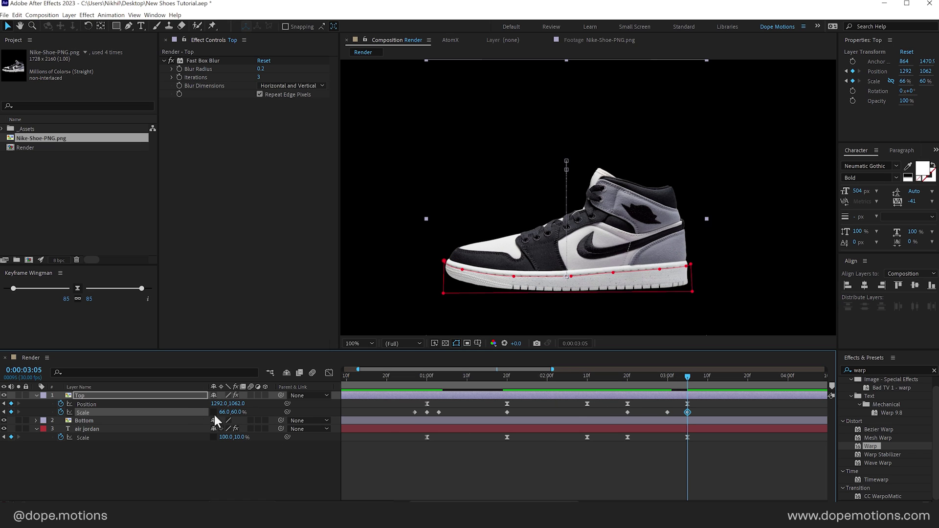
pyautogui.click(238, 413)
pyautogui.write('62')
pyautogui.press('Return')
pyautogui.moveTo(701, 384); pyautogui.dragTo(708, 383)
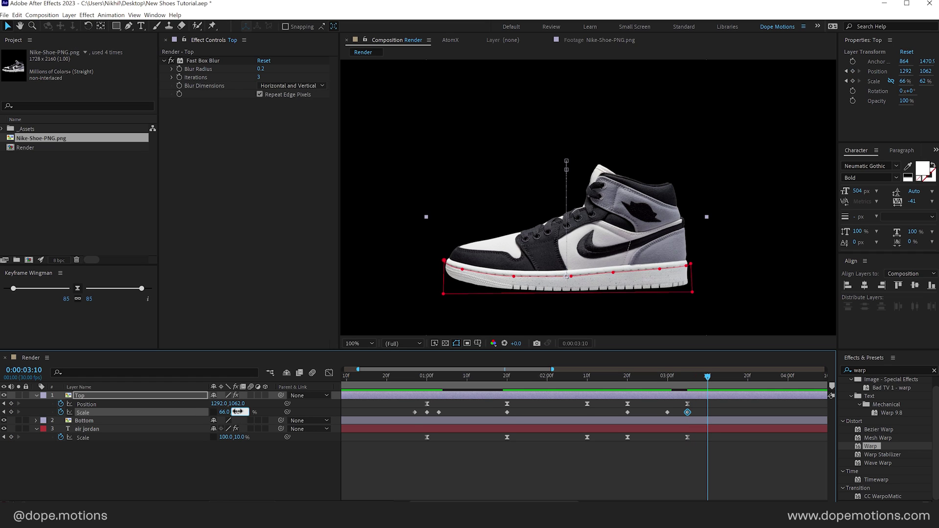
pyautogui.write('66')
pyautogui.press('Return')
# Ease all of the Top layer's Scale keyframes with Keyframe Wingman at 81 in and out, checking the speed graph.
pyautogui.moveTo(717, 409); pyautogui.dragTo(398, 417)
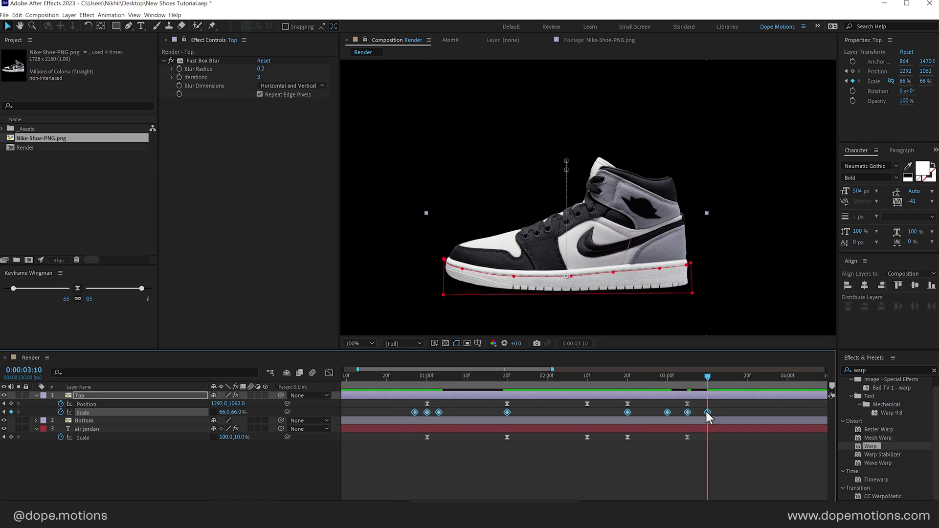
pyautogui.moveTo(142, 289); pyautogui.dragTo(140, 289)
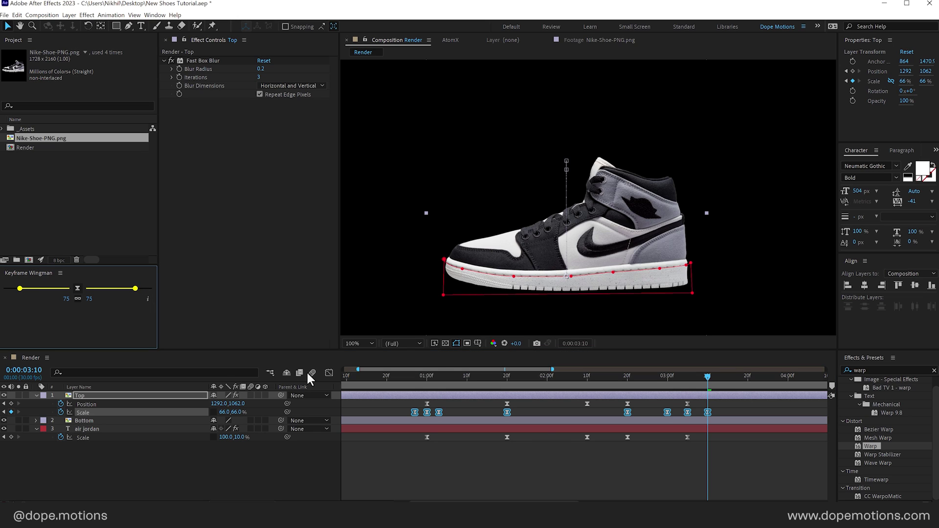
pyautogui.click(330, 374)
pyautogui.moveTo(137, 292); pyautogui.dragTo(141, 290)
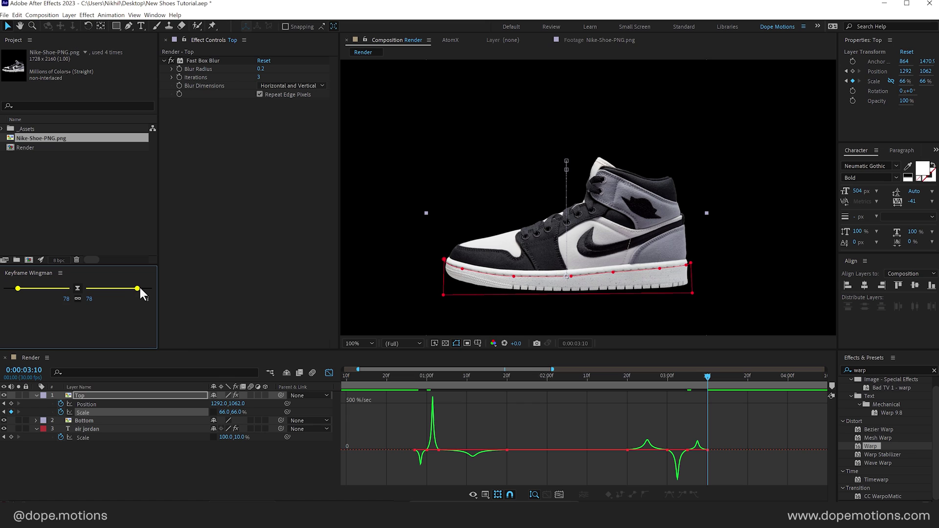
pyautogui.moveTo(747, 433); pyautogui.dragTo(355, 450)
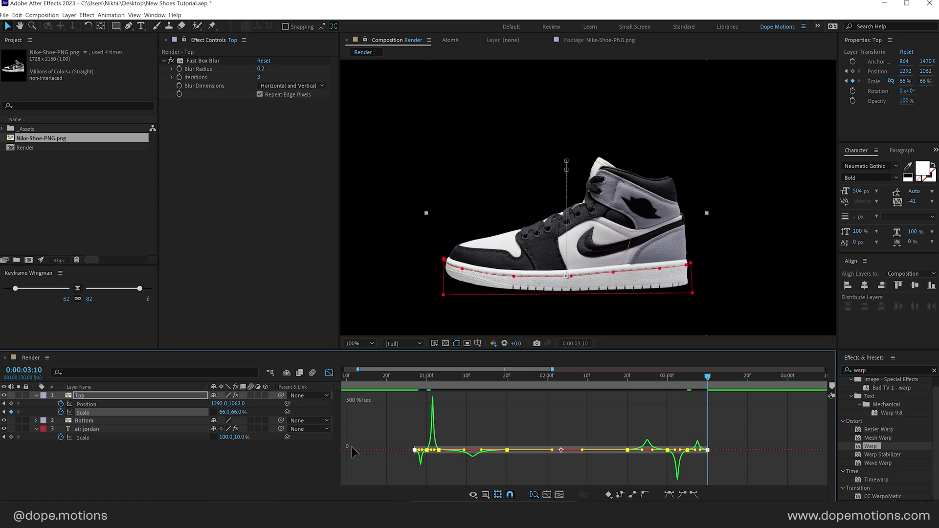
pyautogui.moveTo(141, 292)
pyautogui.mouseDown()
pyautogui.moveTo(128, 291)
pyautogui.moveTo(141, 291)
pyautogui.mouseUp()
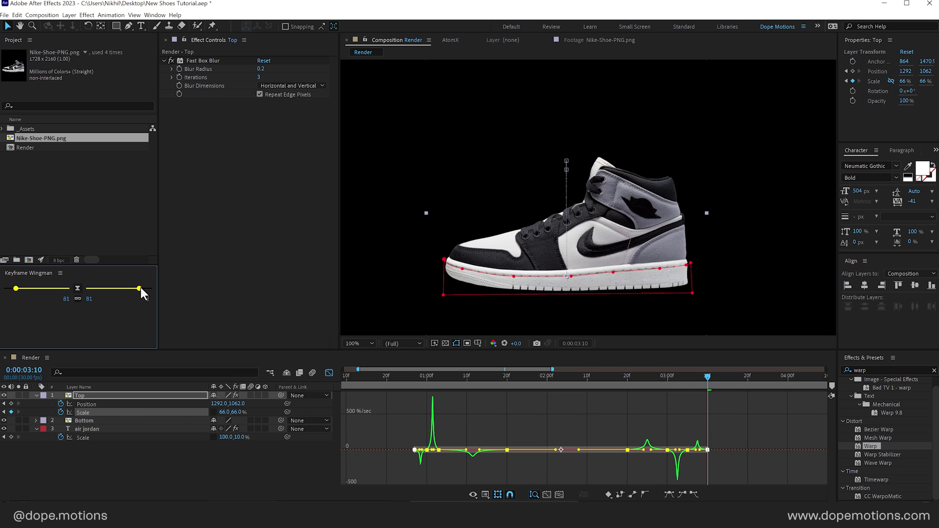
pyautogui.click(328, 374)
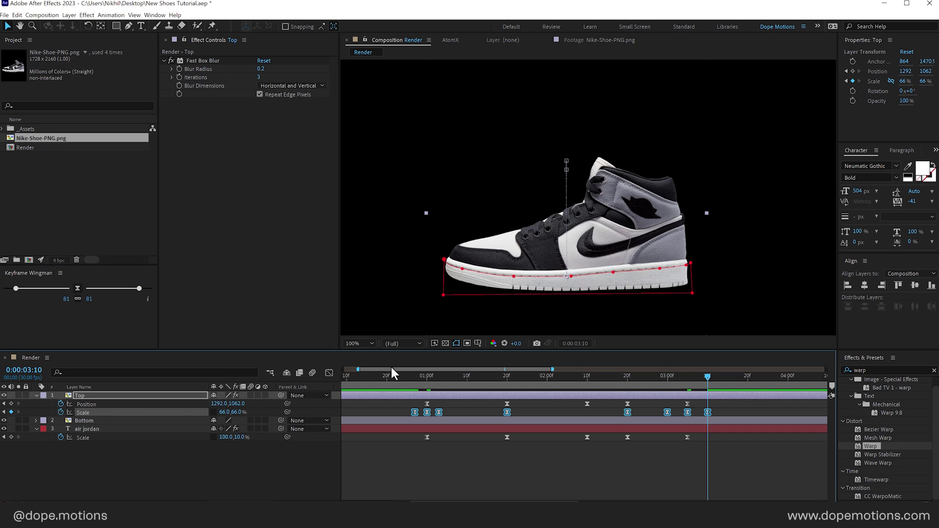
# Play back the opening move from just before 1:00 to check the squash and stretch.
pyautogui.click(515, 474)
pyautogui.click(406, 375)
pyautogui.press('space')
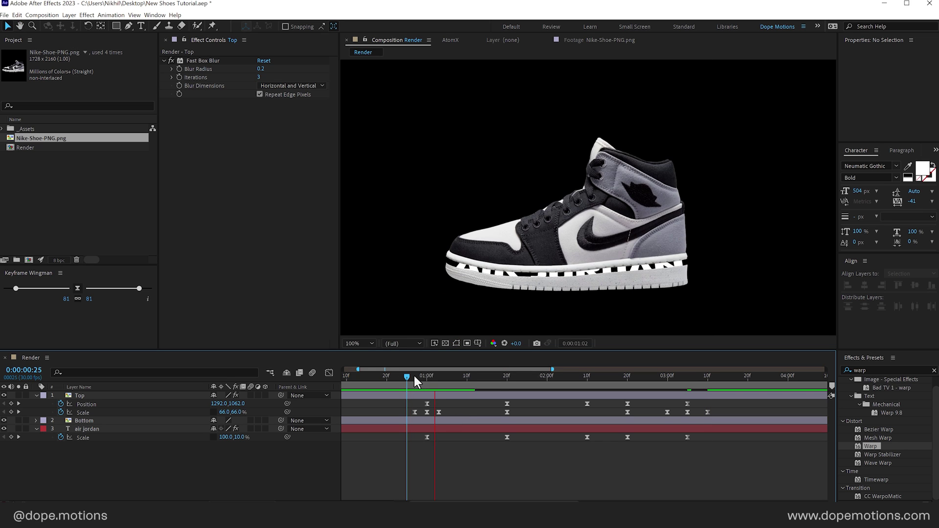
pyautogui.click(415, 376)
pyautogui.press('space')
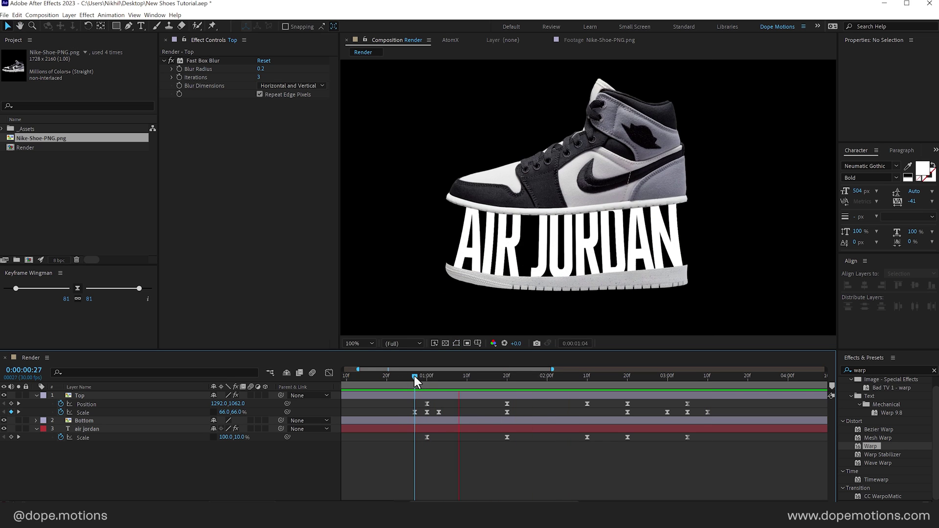
pyautogui.press('space')
# Fine-tune the Top layer's Scale height at 1:03 and set it to 64% at 3:05.
pyautogui.moveTo(417, 376); pyautogui.dragTo(439, 384)
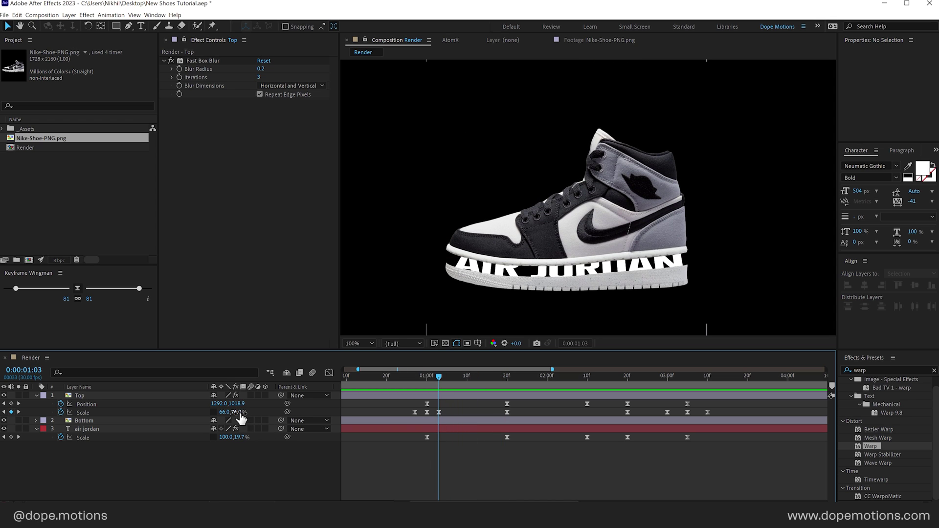
pyautogui.click(239, 412)
pyautogui.click(246, 447)
pyautogui.moveTo(428, 376); pyautogui.dragTo(656, 412)
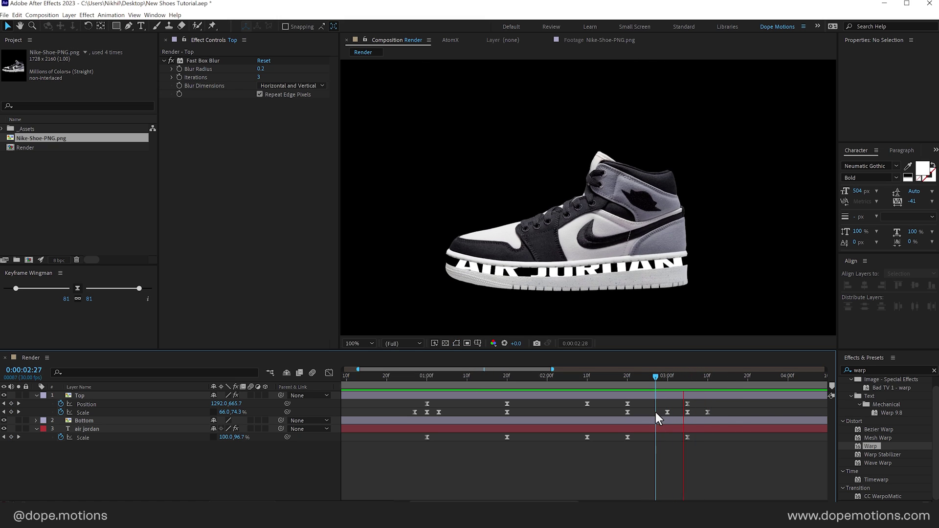
pyautogui.moveTo(670, 380); pyautogui.dragTo(686, 385)
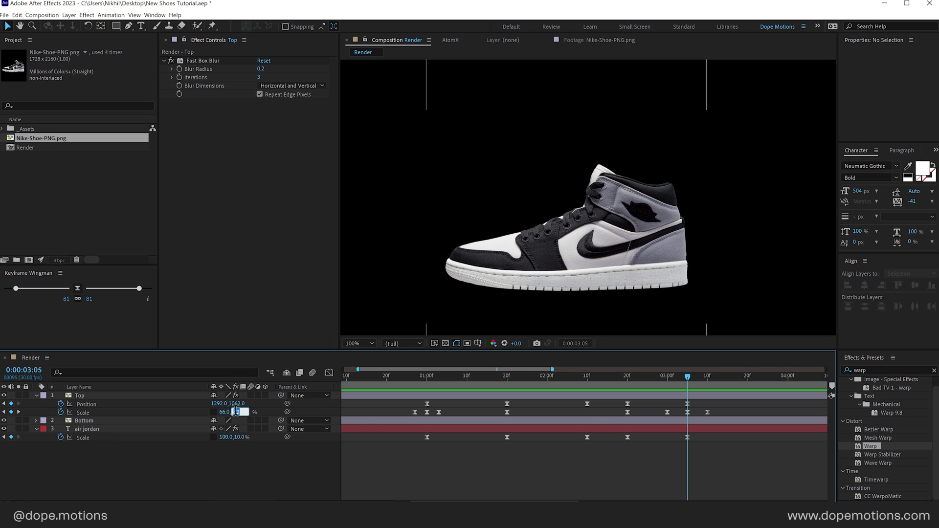
pyautogui.click(247, 473)
# Move the last Top Scale keyframe to 3:11 and the 3:00 one to 2:29, and preview the animation.
pyautogui.moveTo(708, 413); pyautogui.dragTo(664, 413)
pyautogui.click(651, 377)
pyautogui.press('space')
pyautogui.press('space')
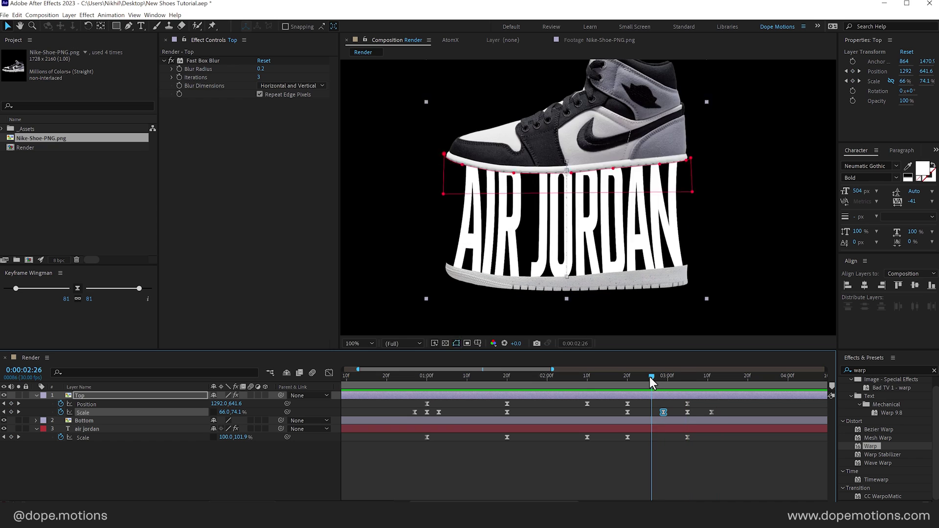
pyautogui.press('space')
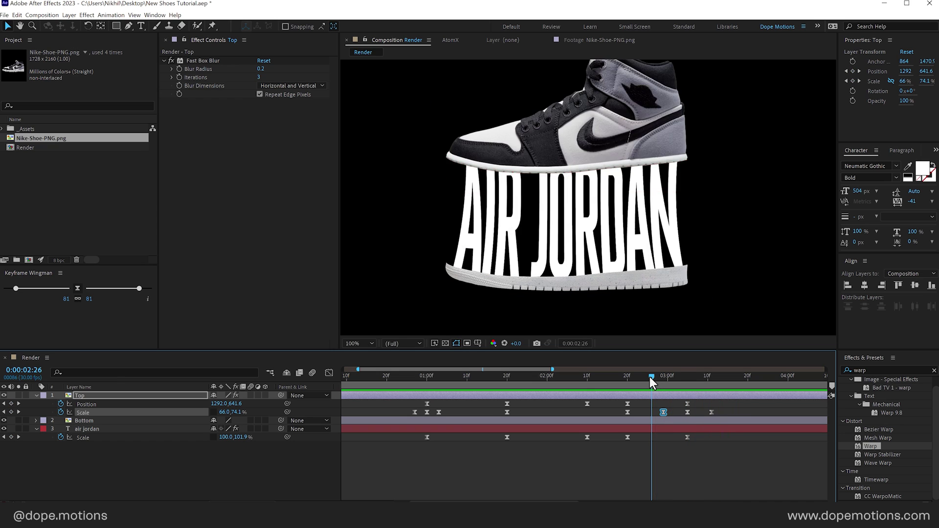
pyautogui.press('space')
pyautogui.press('space')
pyautogui.press('-')
pyautogui.click(467, 445)
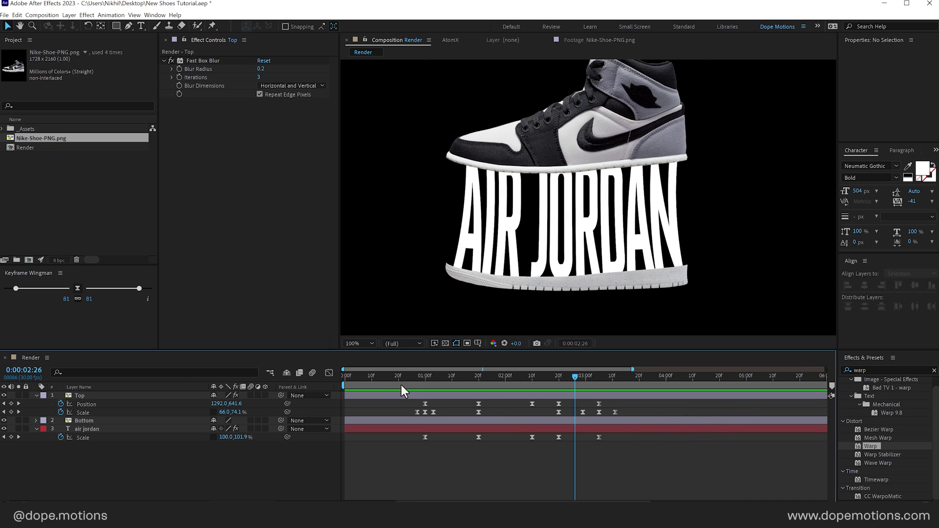
pyautogui.click(402, 386)
pyautogui.press('space')
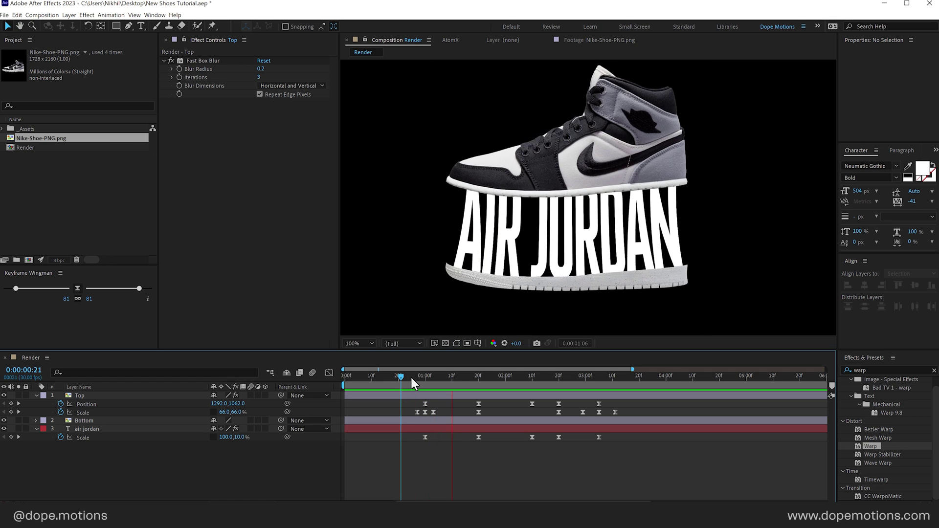
# Collapse the layer properties and enable motion blur for the Top, Bottom and air jordan layers.
pyautogui.click(37, 396)
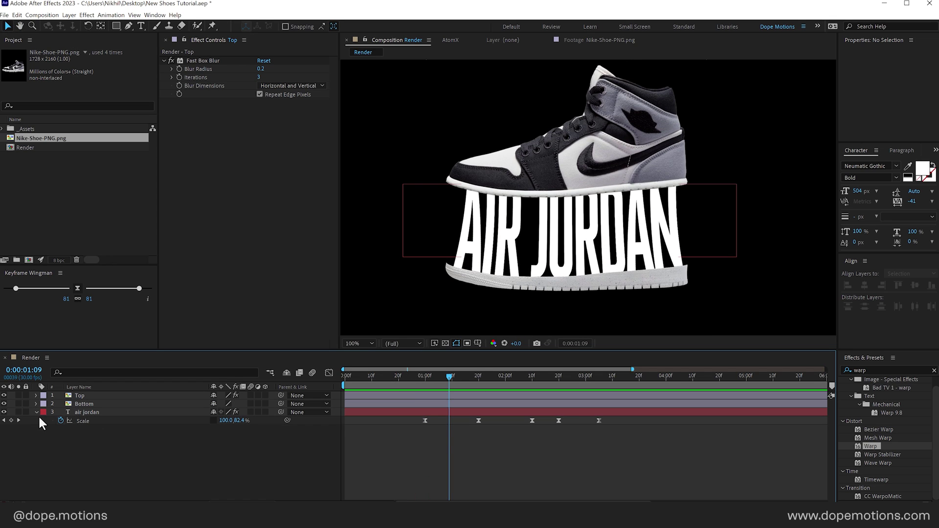
pyautogui.click(36, 412)
pyautogui.click(251, 396)
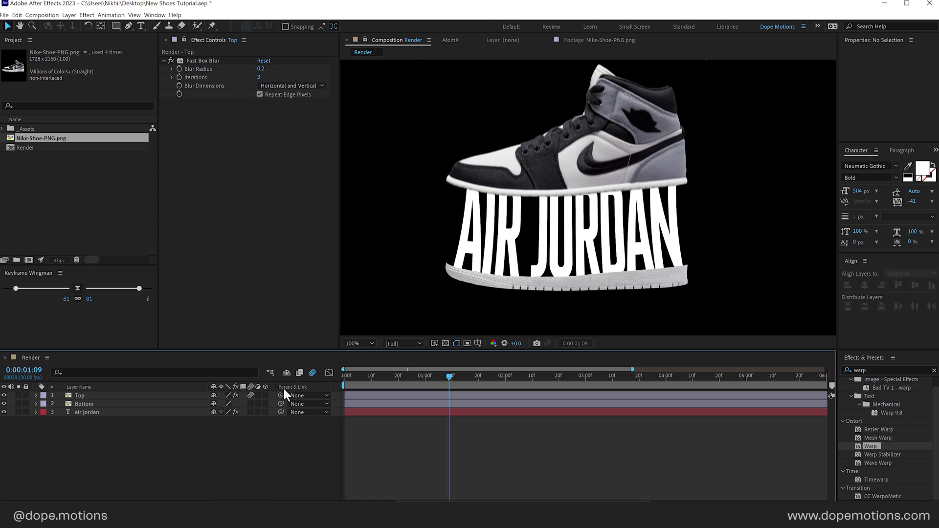
pyautogui.moveTo(252, 404); pyautogui.dragTo(251, 412)
pyautogui.moveTo(443, 382)
pyautogui.mouseDown()
pyautogui.moveTo(521, 381)
pyautogui.moveTo(416, 387)
pyautogui.moveTo(452, 389)
pyautogui.mouseUp()
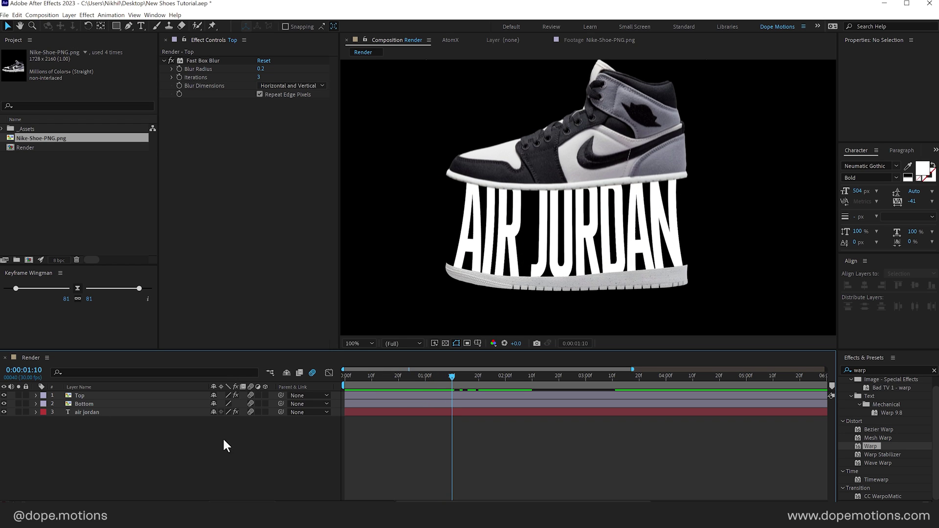
# Add a Drop Shadow layer style to the Top layer and expand its settings.
pyautogui.click(90, 398)
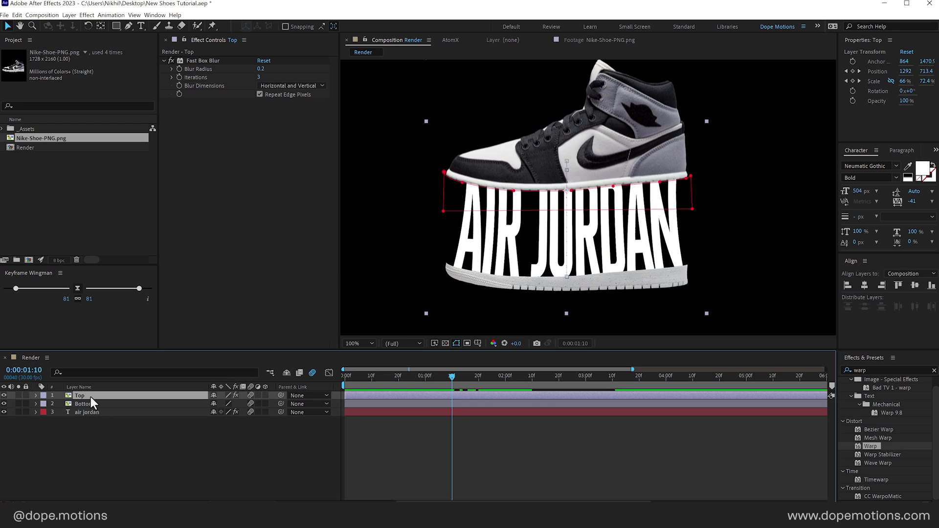
pyautogui.rightClick(90, 398)
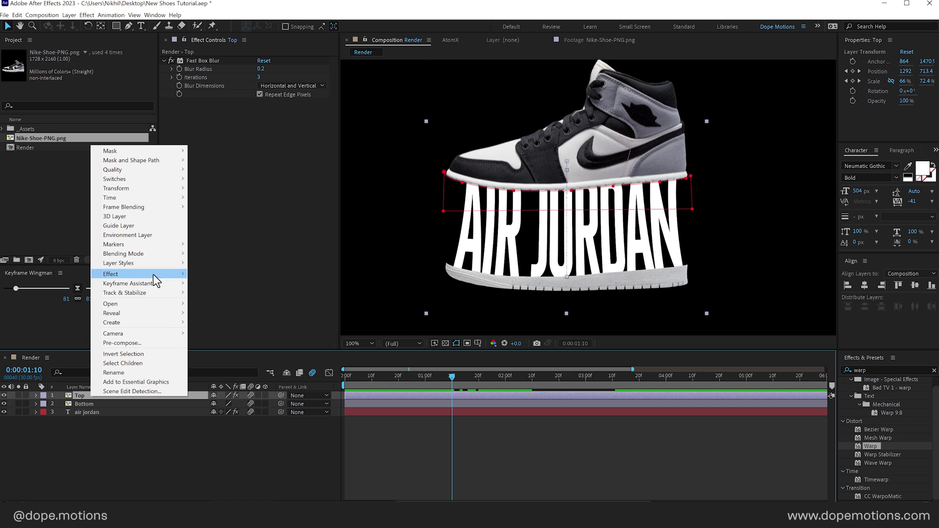
pyautogui.moveTo(155, 266)
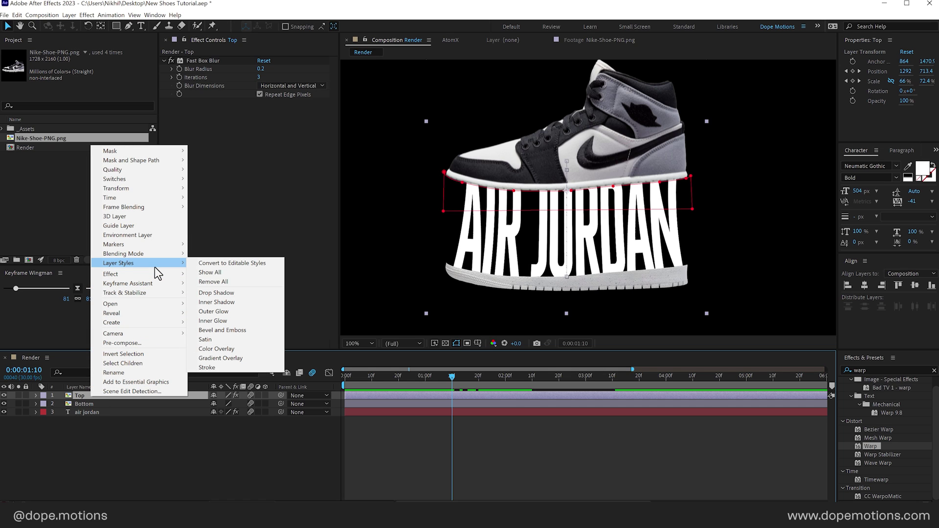
pyautogui.click(227, 292)
pyautogui.click(53, 438)
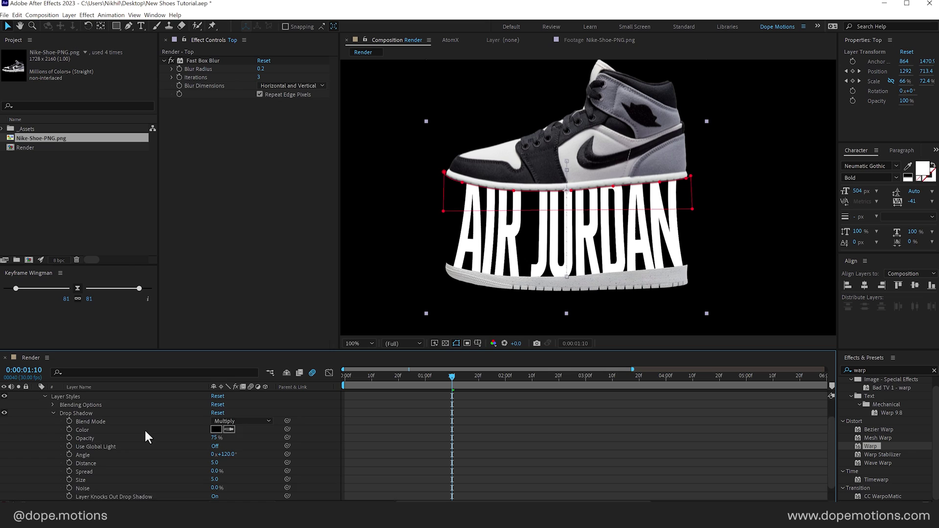
# Set the Top layer's Drop Shadow angle to 90° and its distance to 30.
pyautogui.click(226, 438)
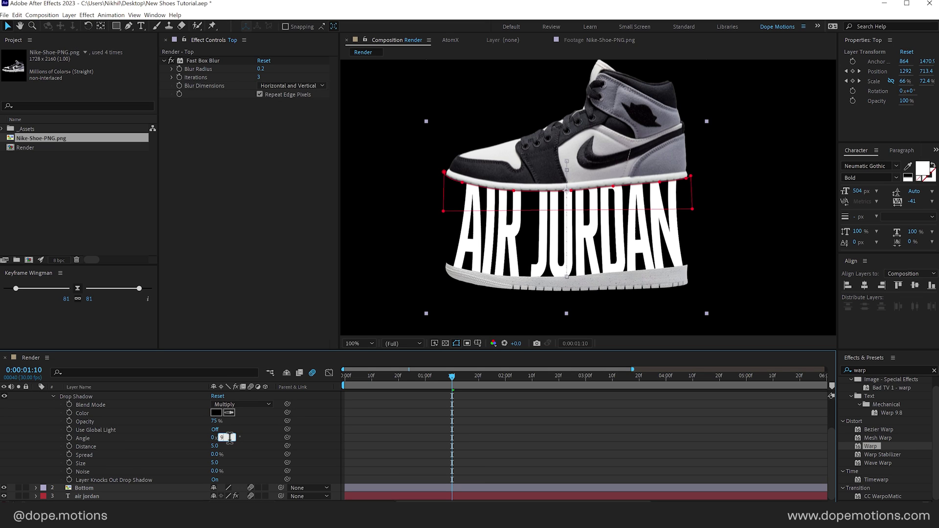
pyautogui.click(259, 435)
pyautogui.moveTo(216, 447); pyautogui.dragTo(211, 447)
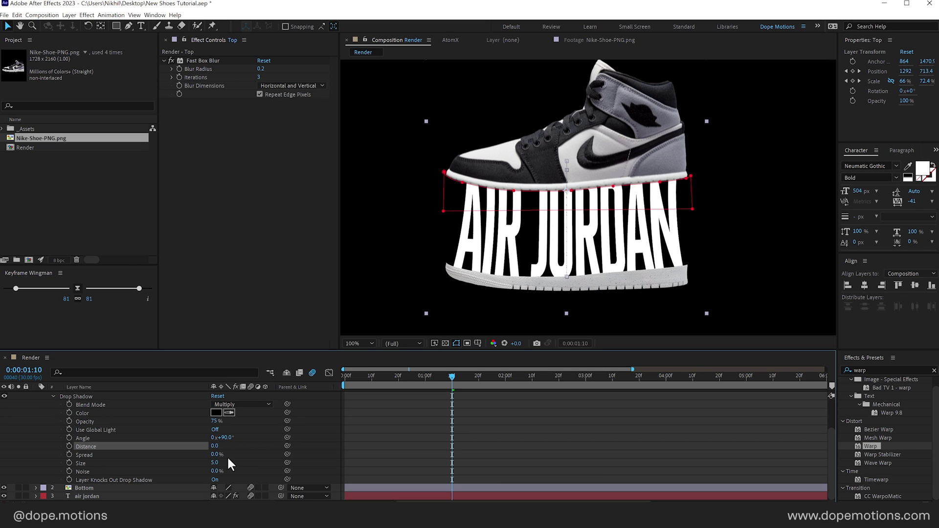
pyautogui.click(214, 447)
pyautogui.write('30')
pyautogui.press('Return')
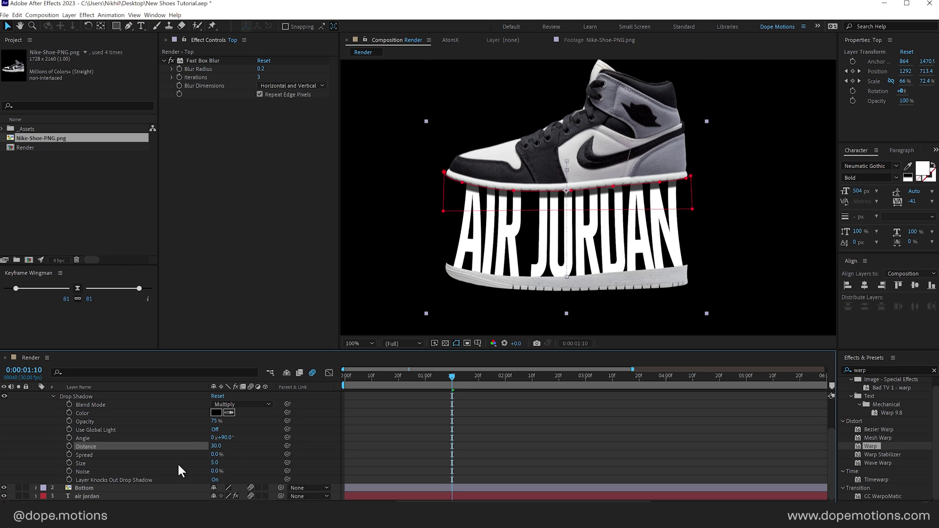
# Set the Top layer's Drop Shadow size to 120 and its noise to 3%.
pyautogui.click(216, 463)
pyautogui.write('120')
pyautogui.press('Return')
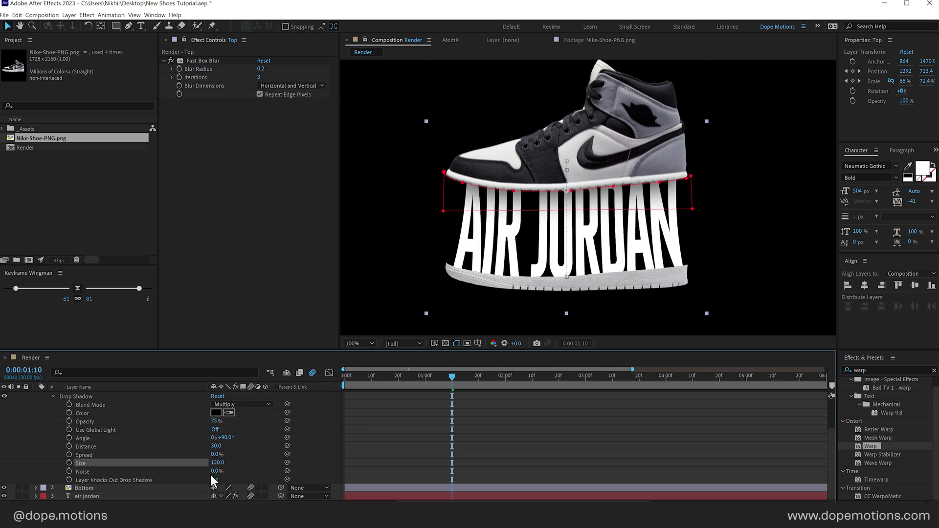
pyautogui.click(214, 472)
pyautogui.write('3')
pyautogui.click(242, 468)
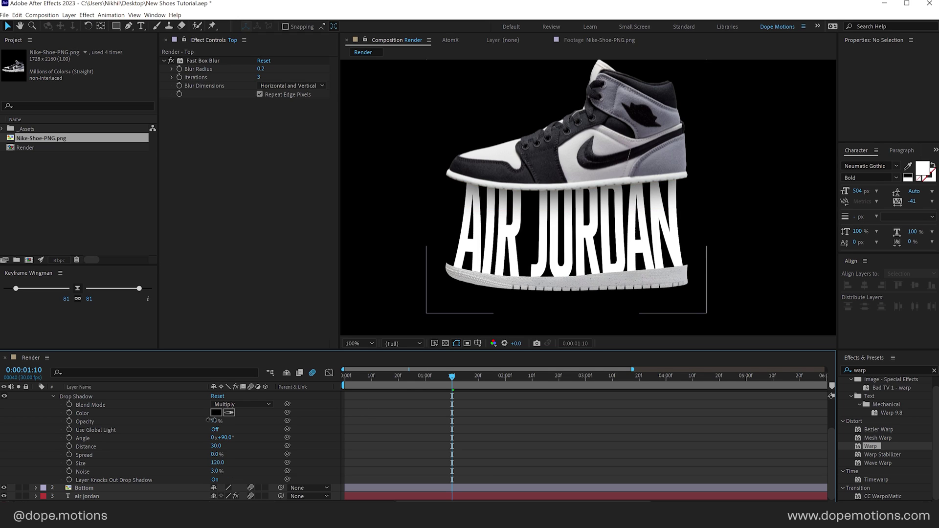
# Set the Top layer's Drop Shadow opacity to 70%.
pyautogui.moveTo(210, 421); pyautogui.dragTo(214, 424)
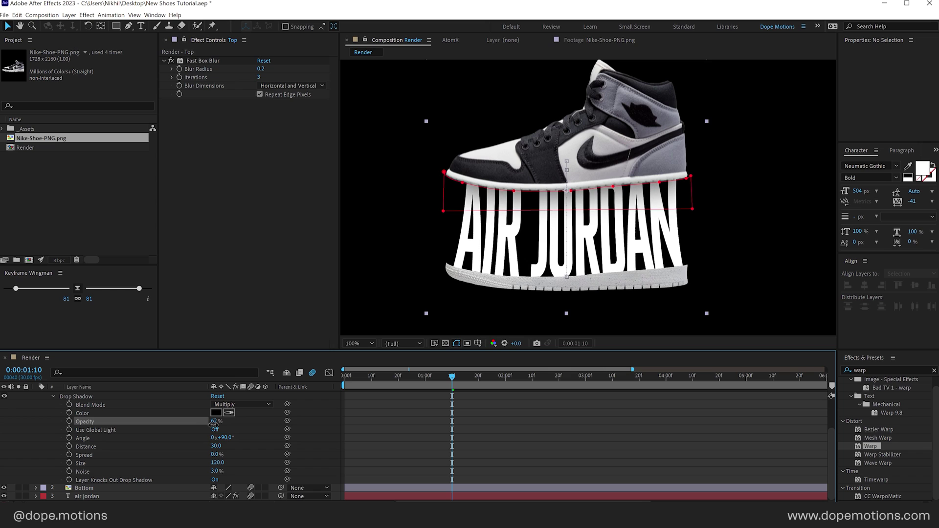
pyautogui.click(214, 421)
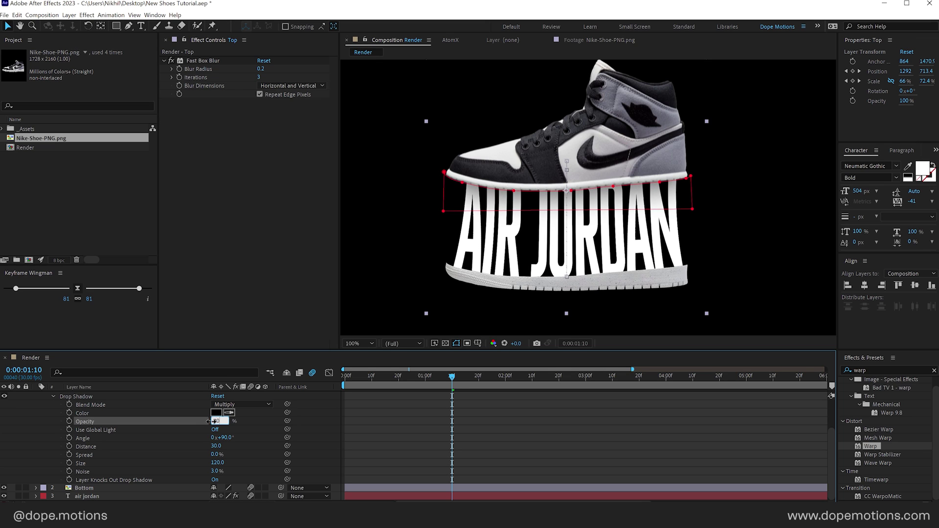
pyautogui.write('70')
pyautogui.press('Return')
pyautogui.click(384, 415)
# Copy the Top layer's Layer Styles onto the Bottom layer and reveal the Bottom layer's modified properties.
pyautogui.scroll(3, 103, 413)
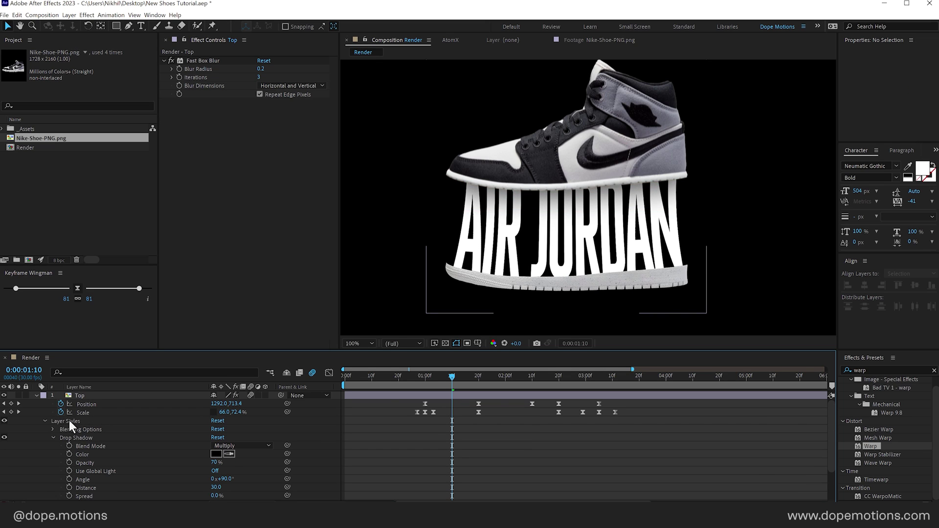
pyautogui.click(69, 421)
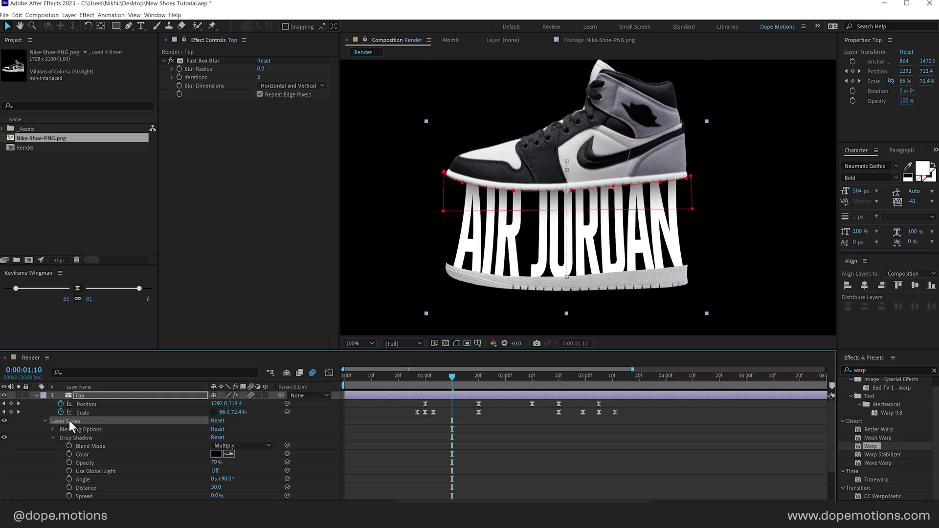
pyautogui.click(37, 395)
pyautogui.click(89, 406)
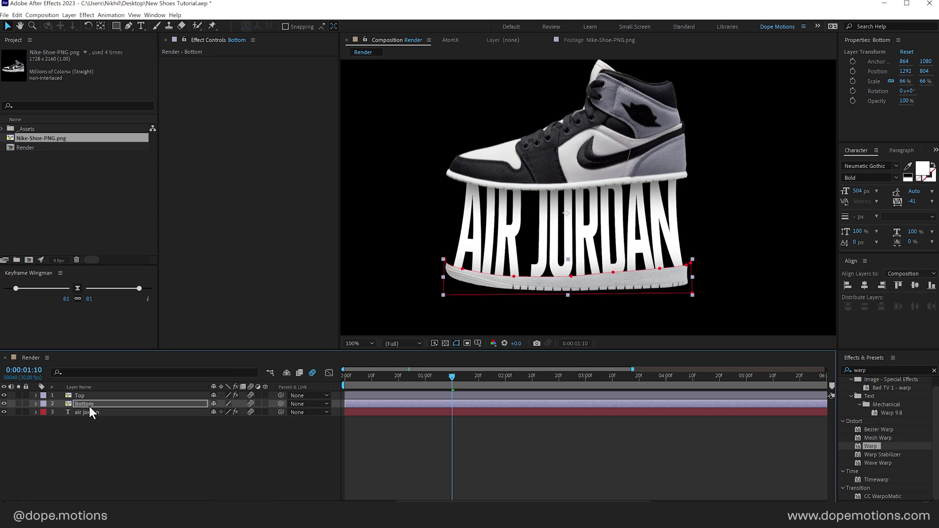
pyautogui.press('u')
pyautogui.press('u')
pyautogui.scroll(-2, 141, 433)
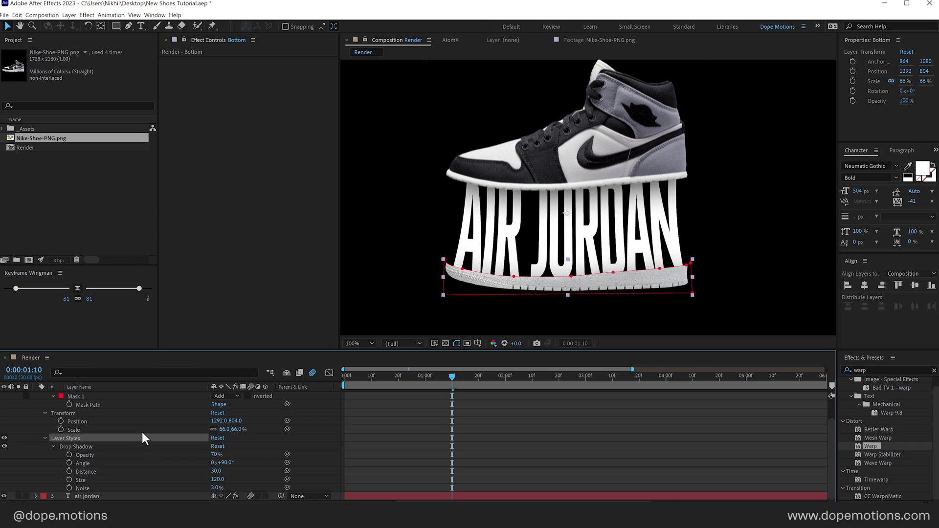
# Set the Bottom layer's Drop Shadow angle to 0°, size to 74 and opacity to 95%, and collapse the layer.
pyautogui.click(148, 448)
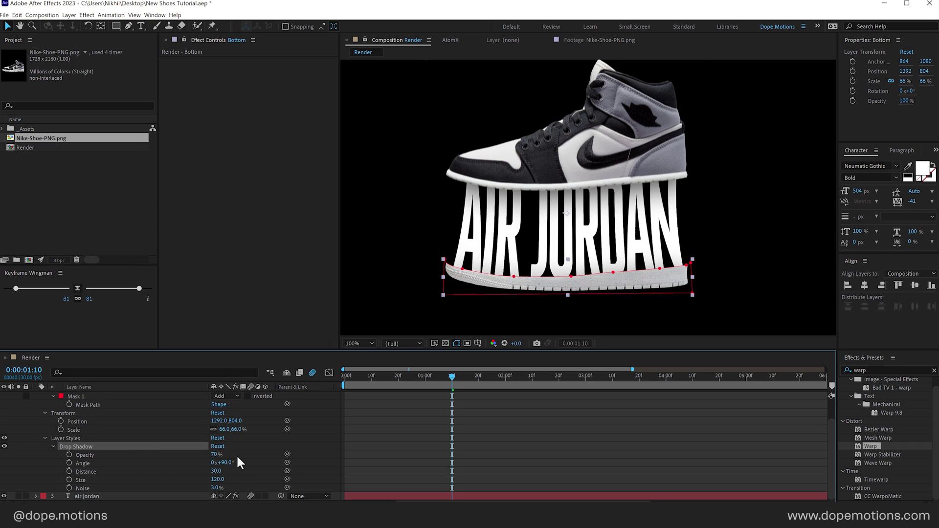
pyautogui.moveTo(226, 463); pyautogui.dragTo(229, 463)
pyautogui.press('Return')
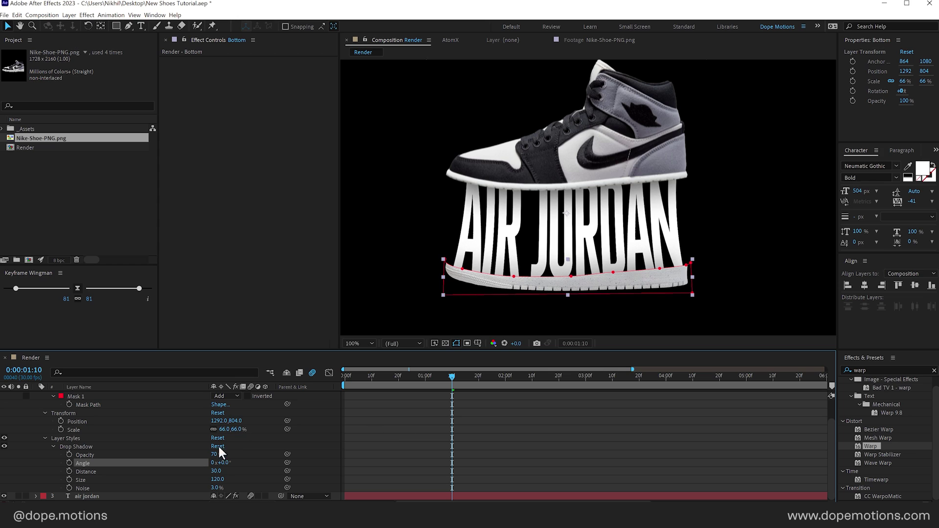
pyautogui.moveTo(219, 479); pyautogui.dragTo(226, 455)
pyautogui.click(423, 434)
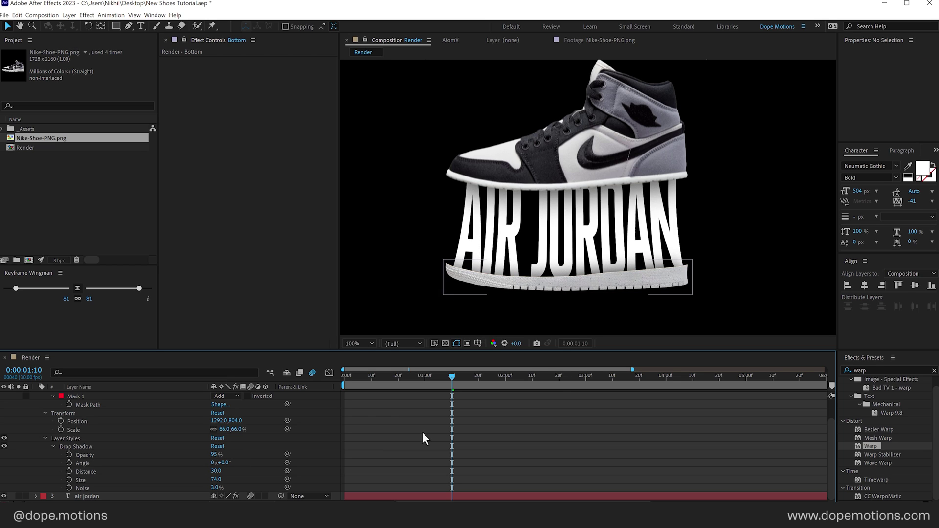
pyautogui.scroll(2, 44, 412)
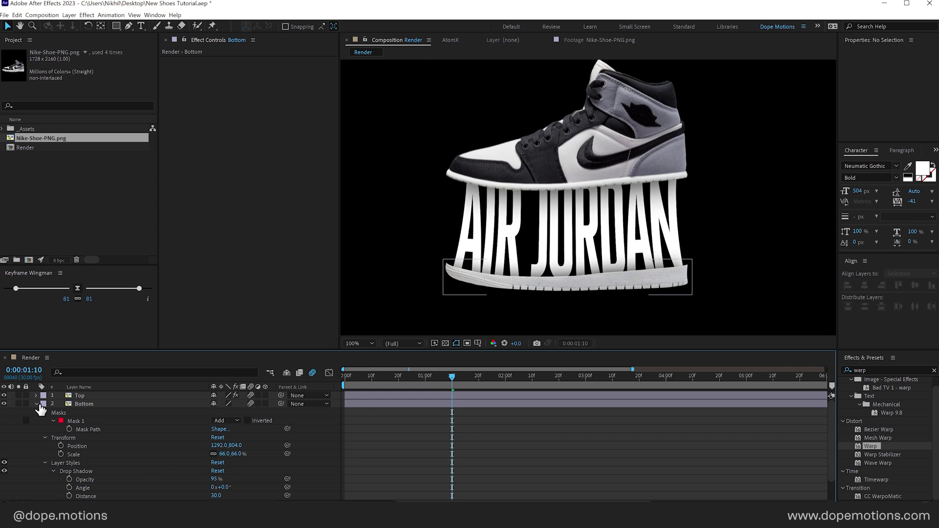
pyautogui.click(36, 404)
# Scrub back to 0:19 to check the shadow on the closed shoe.
pyautogui.click(84, 396)
pyautogui.moveTo(448, 379); pyautogui.dragTo(395, 383)
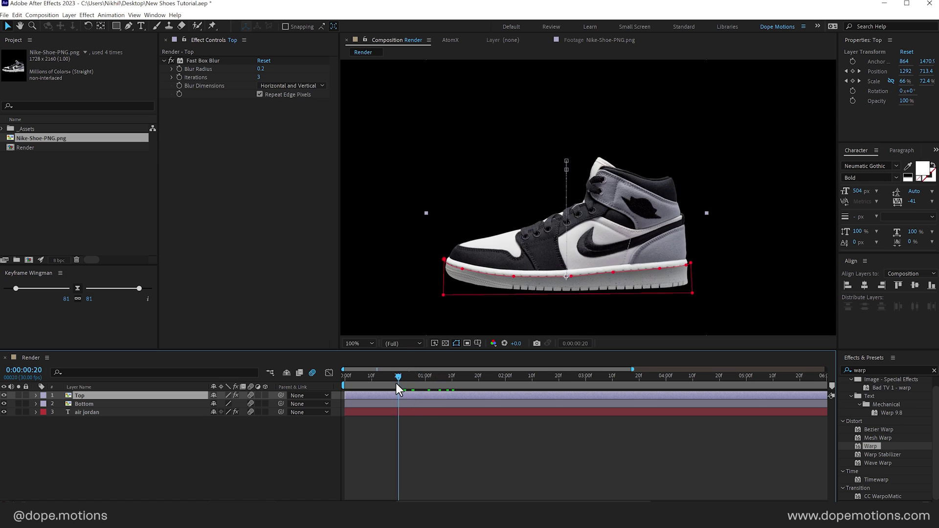
pyautogui.click(395, 448)
pyautogui.click(396, 383)
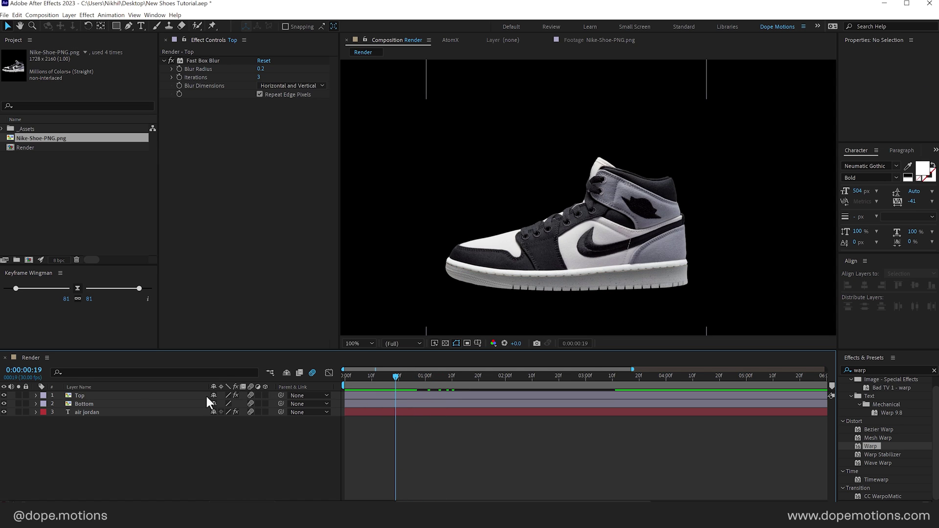
# Keyframe the Top layer's Drop Shadow opacity at 70% at 1:20, in line with its raised Position keyframe.
pyautogui.click(108, 396)
pyautogui.press('u')
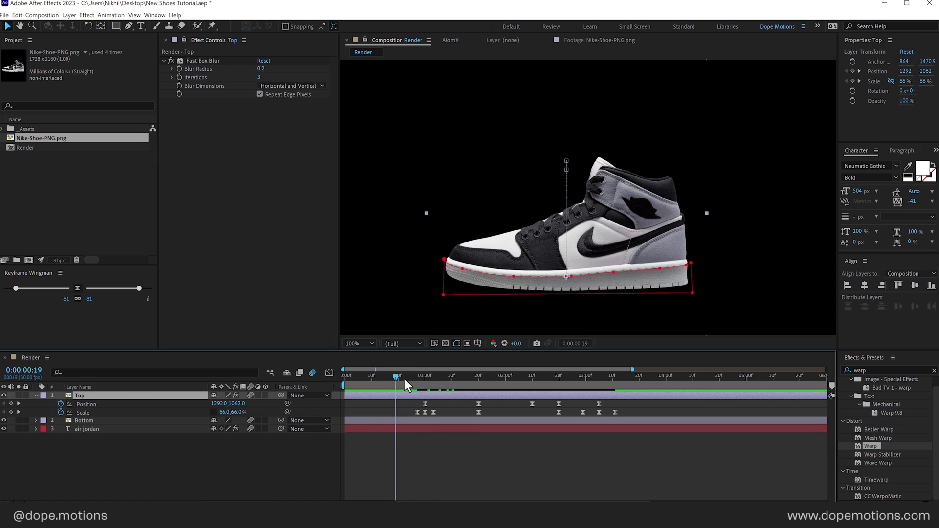
pyautogui.moveTo(405, 380); pyautogui.dragTo(479, 380)
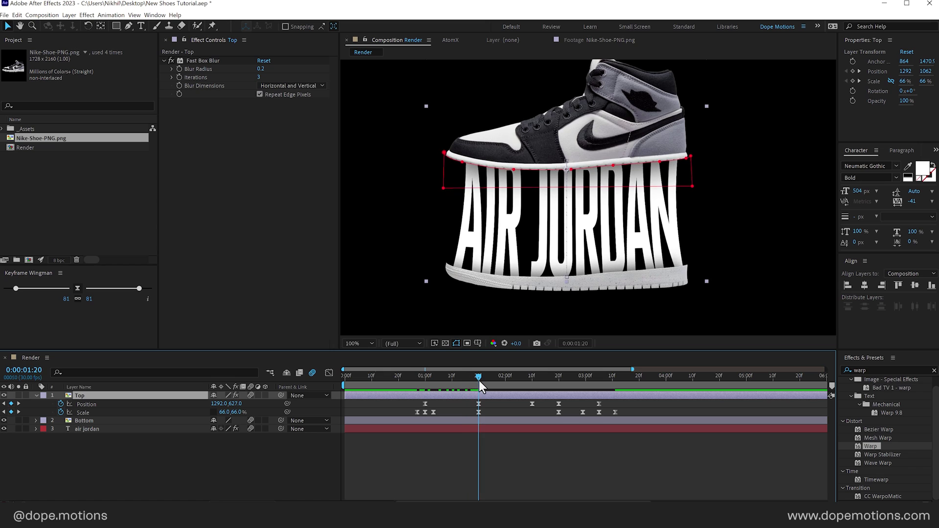
pyautogui.click(37, 396)
pyautogui.click(36, 396)
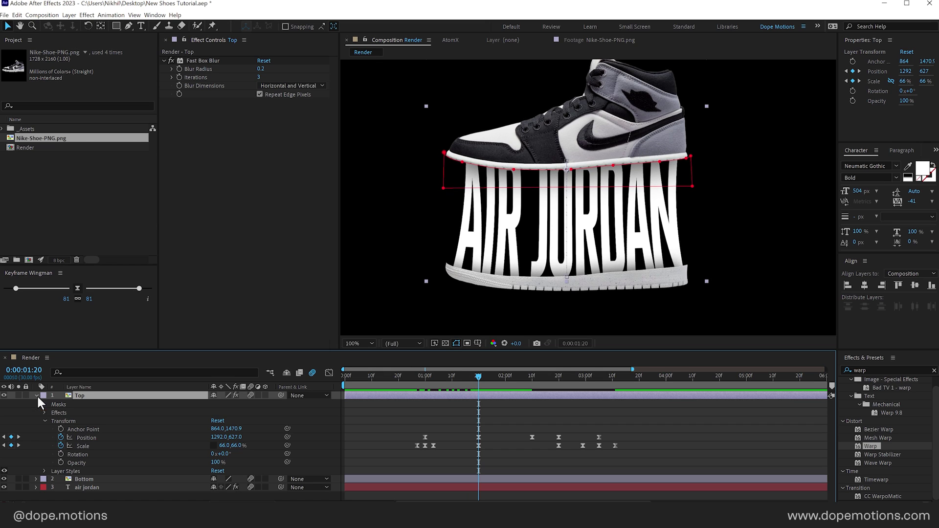
pyautogui.click(44, 471)
pyautogui.scroll(-1, 35, 486)
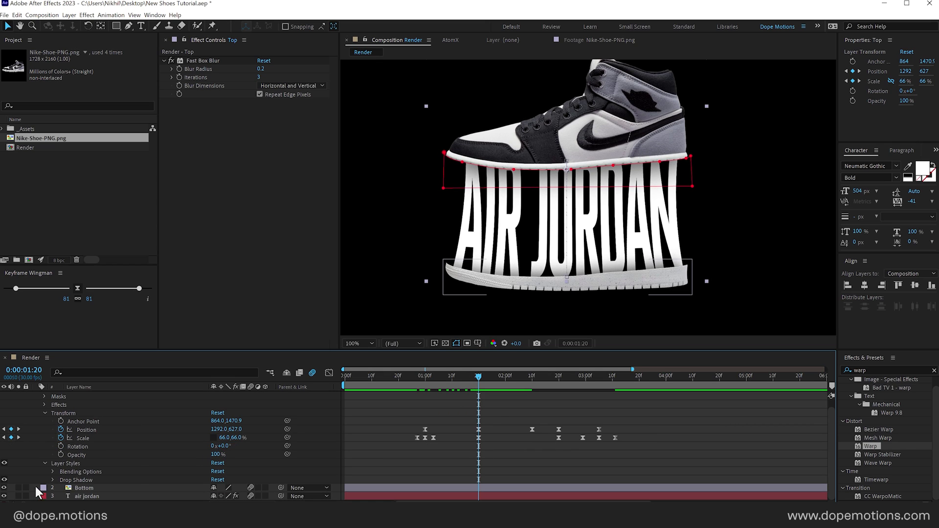
pyautogui.click(54, 480)
pyautogui.scroll(-3, 59, 474)
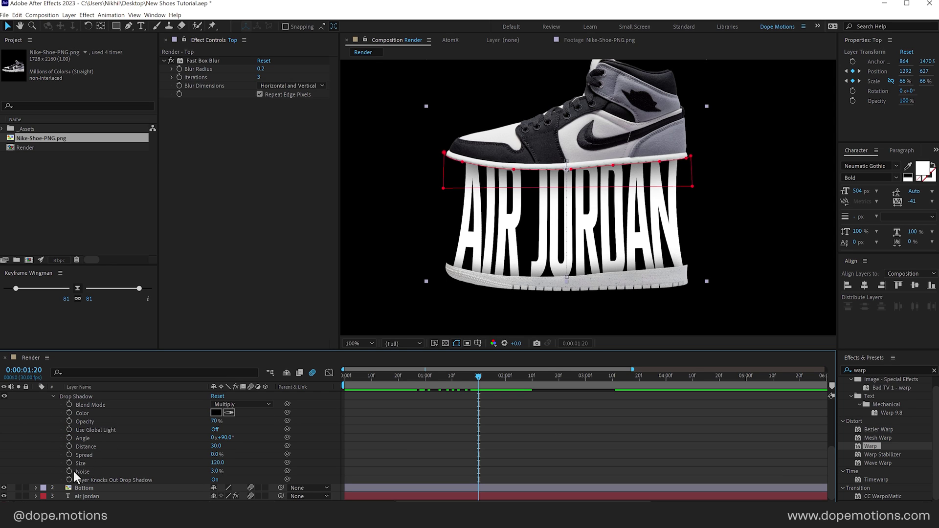
pyautogui.click(68, 420)
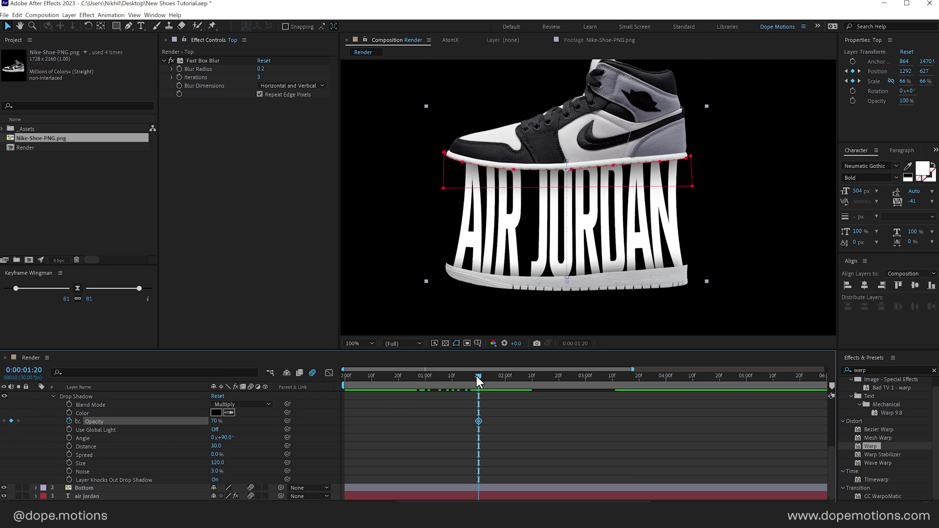
# Set the Top layer's Drop Shadow opacity to 0% at 1:02 and preview the fade-in.
pyautogui.moveTo(477, 376); pyautogui.dragTo(428, 387)
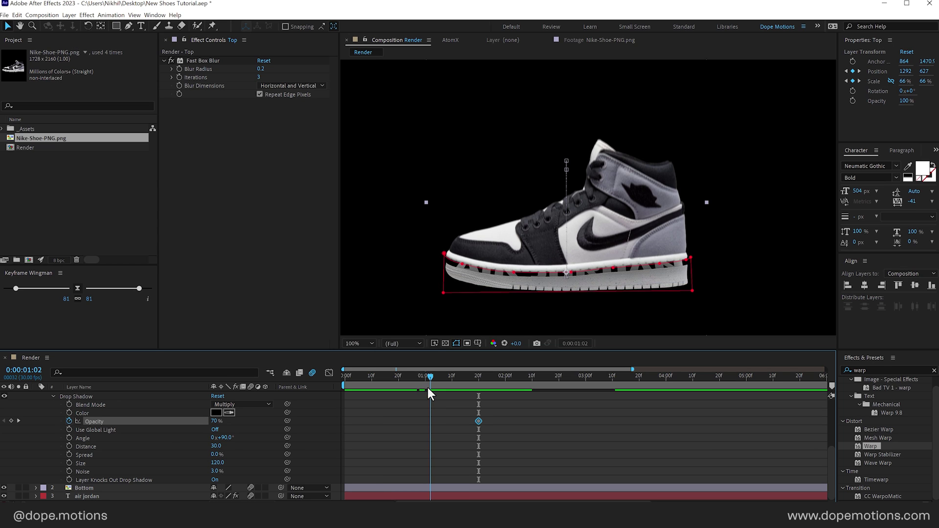
pyautogui.moveTo(217, 424); pyautogui.dragTo(205, 424)
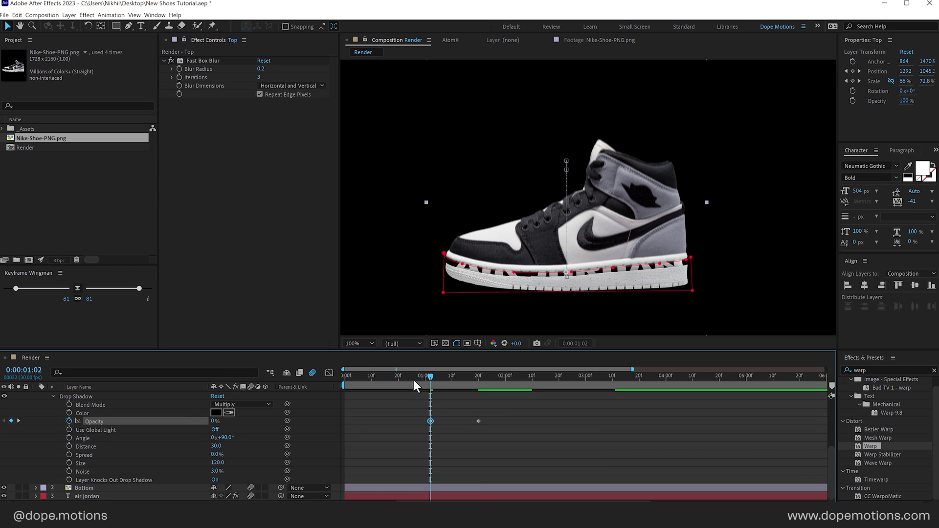
pyautogui.moveTo(432, 377)
pyautogui.mouseDown()
pyautogui.moveTo(498, 380)
pyautogui.moveTo(421, 389)
pyautogui.mouseUp()
pyautogui.press('space')
pyautogui.press('space')
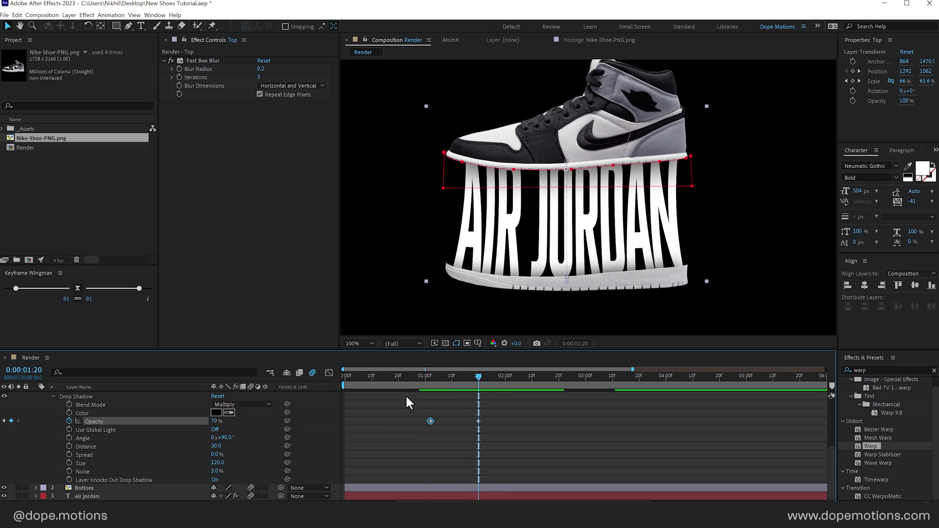
# Keyframe the Top layer's Drop Shadow opacity at 70% at 2:29 and at 0% at 3:03.
pyautogui.press('-')
pyautogui.moveTo(495, 376)
pyautogui.mouseDown()
pyautogui.moveTo(532, 384)
pyautogui.moveTo(484, 388)
pyautogui.moveTo(493, 377)
pyautogui.mouseUp()
pyautogui.click(215, 421)
pyautogui.write('0')
pyautogui.press('Return')
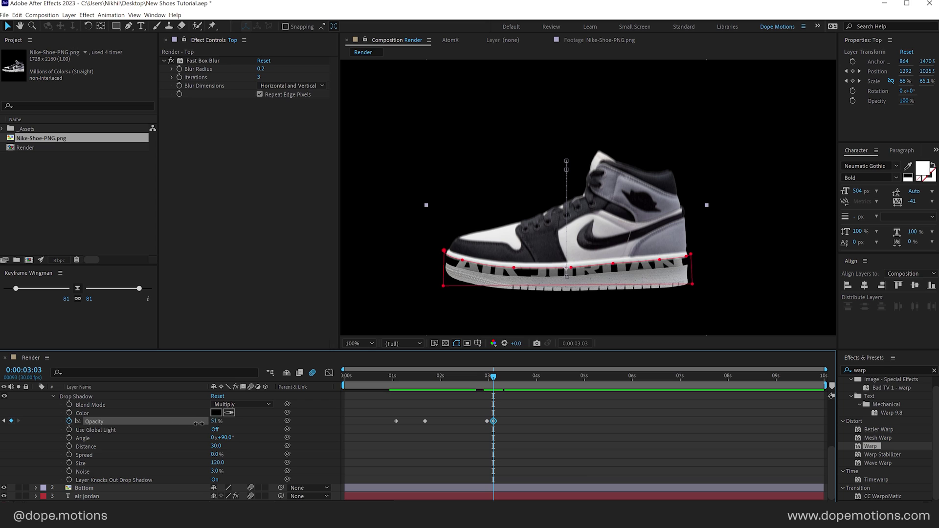
# Move the third Drop Shadow opacity keyframe to 2:26 and scrub through the shoe's closing motion.
pyautogui.press('=')
pyautogui.moveTo(568, 378); pyautogui.dragTo(560, 386)
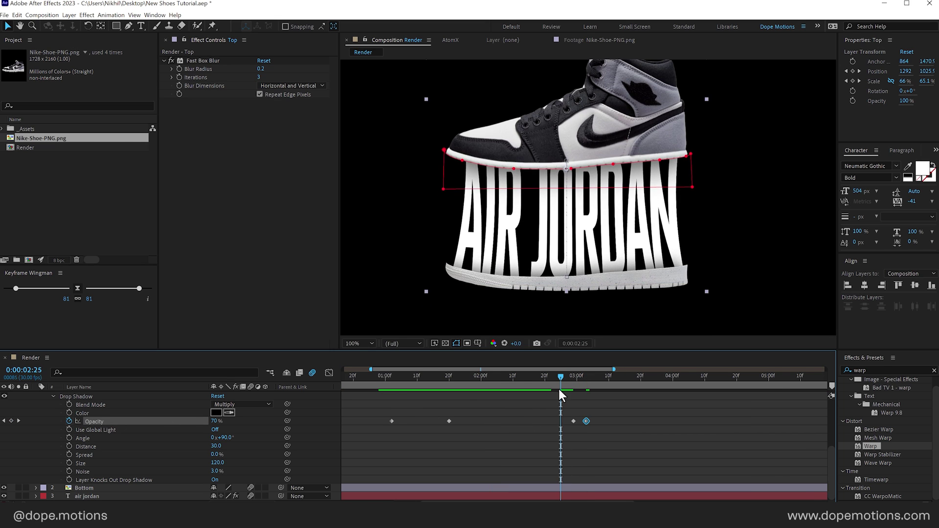
pyautogui.moveTo(573, 422); pyautogui.dragTo(564, 421)
pyautogui.moveTo(563, 377); pyautogui.dragTo(609, 379)
pyautogui.click(589, 403)
# Apply Easy Ease to all four Drop Shadow opacity keyframes and collapse the Top layer.
pyautogui.press('-')
pyautogui.moveTo(565, 422); pyautogui.dragTo(416, 427)
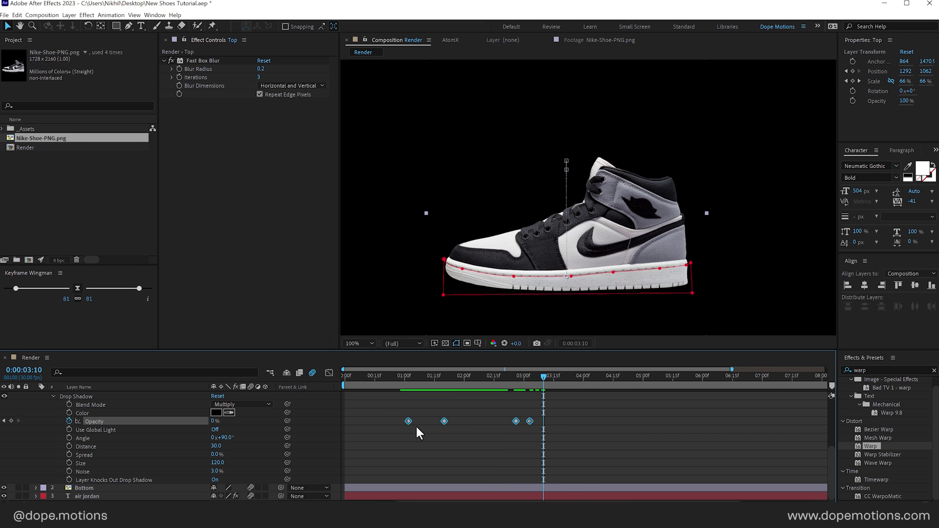
pyautogui.rightClick(443, 422)
pyautogui.moveTo(536, 418)
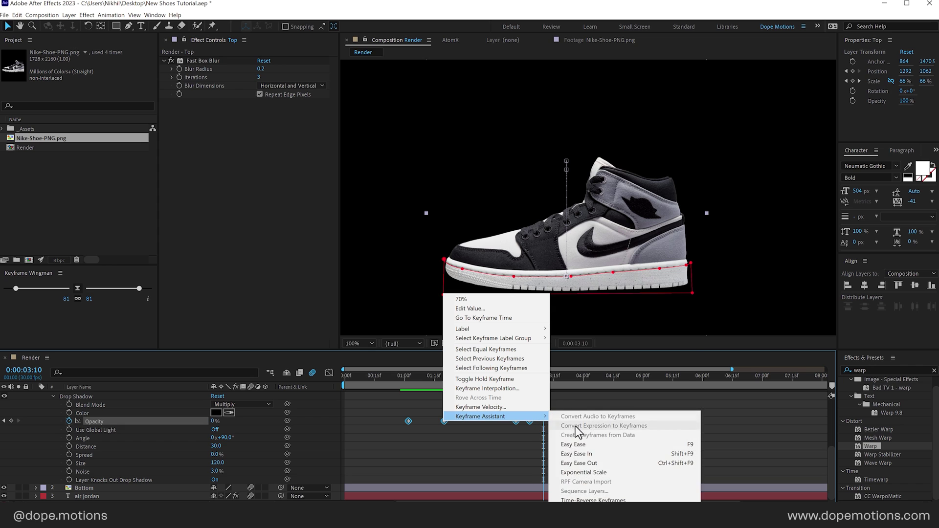
pyautogui.click(572, 446)
pyautogui.scroll(4, 39, 413)
pyautogui.click(37, 396)
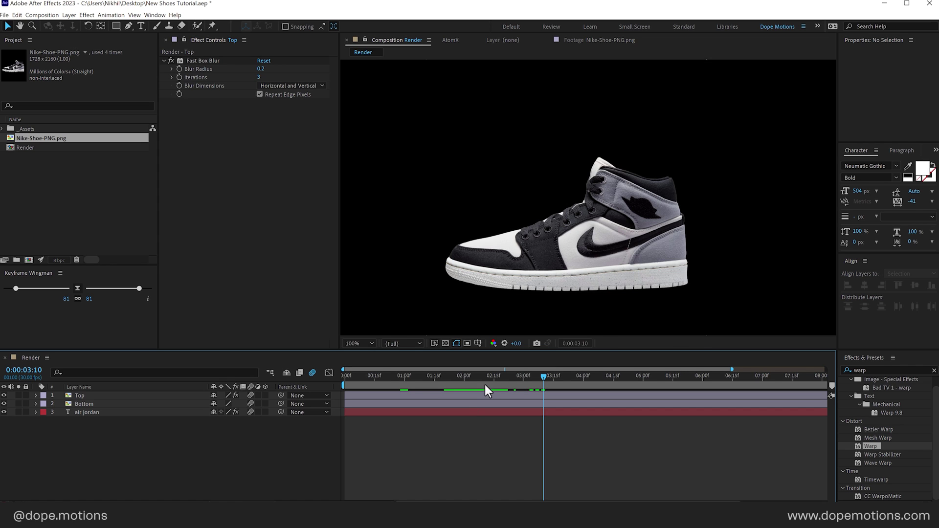
# Preview the whole animation from the start and inspect the raised shoe around 2:24.
pyautogui.press('-')
pyautogui.moveTo(482, 379); pyautogui.dragTo(345, 373)
pyautogui.scroll(-1, 620, 122)
pyautogui.press('space')
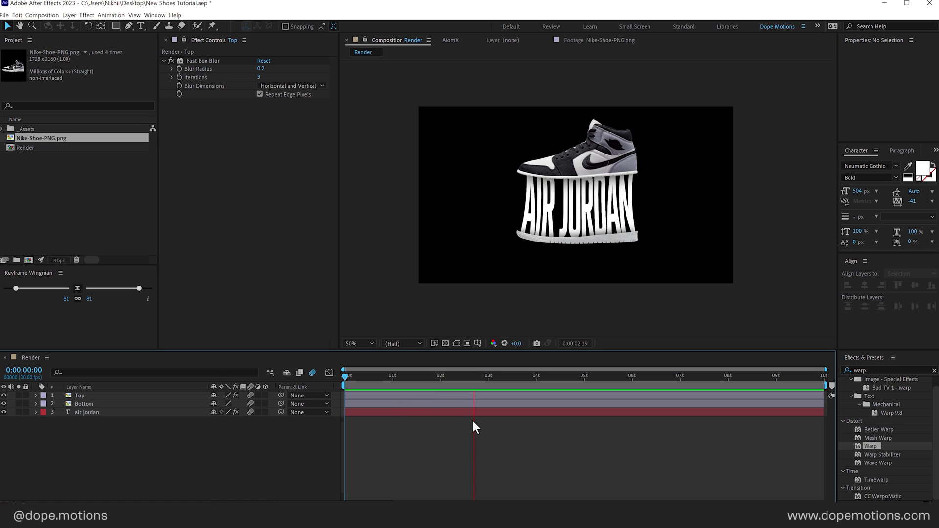
pyautogui.click(473, 379)
pyautogui.moveTo(473, 382); pyautogui.dragTo(479, 381)
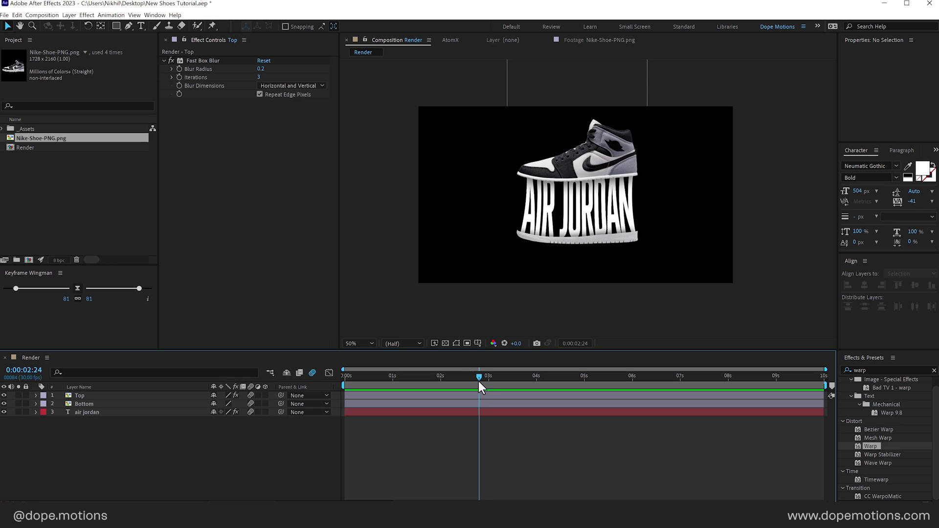
# Reveal the Top layer's keyframes and move the Scale keyframe just after 2:29 to 3:02.
pyautogui.click(97, 396)
pyautogui.press('u')
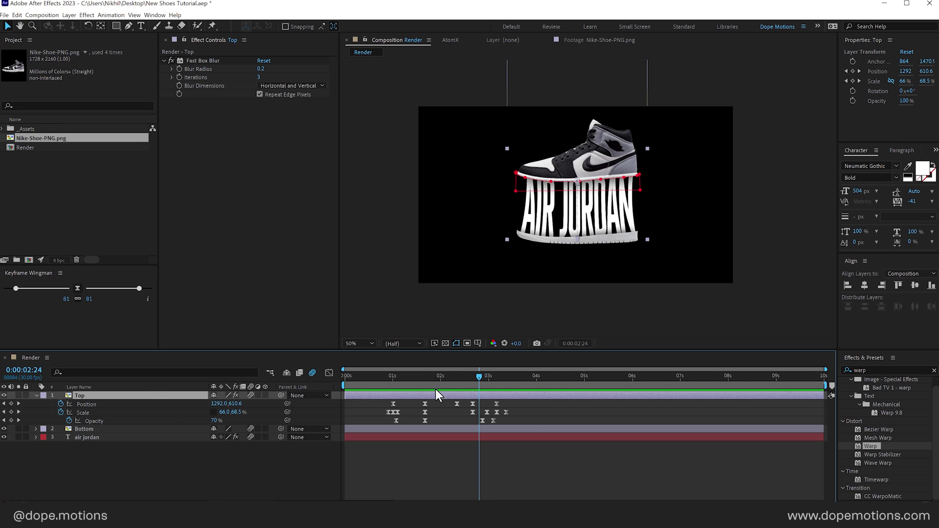
pyautogui.scroll(5, 435, 395)
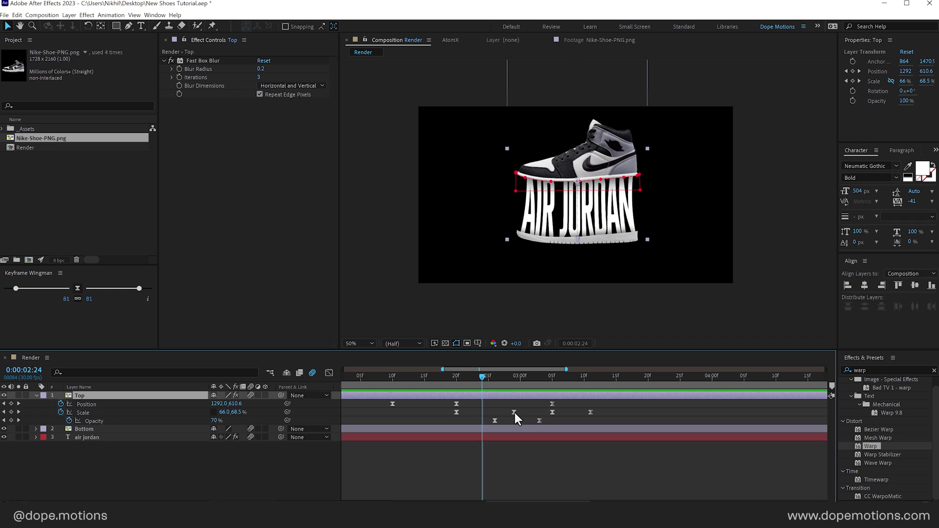
pyautogui.moveTo(515, 412); pyautogui.dragTo(533, 412)
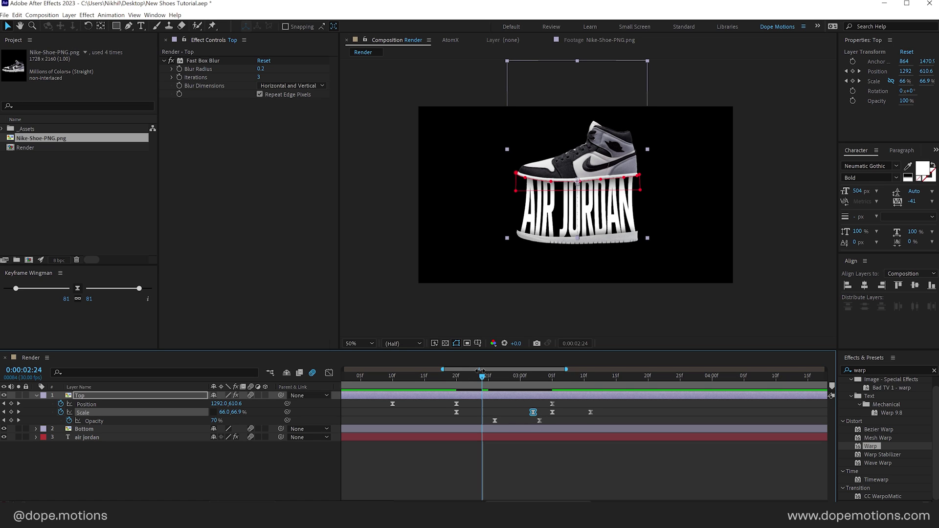
# Set the Top layer's vertical scale to 72% on the keyframe at 3:02, keeping the width at 66%.
pyautogui.moveTo(480, 372); pyautogui.dragTo(536, 380)
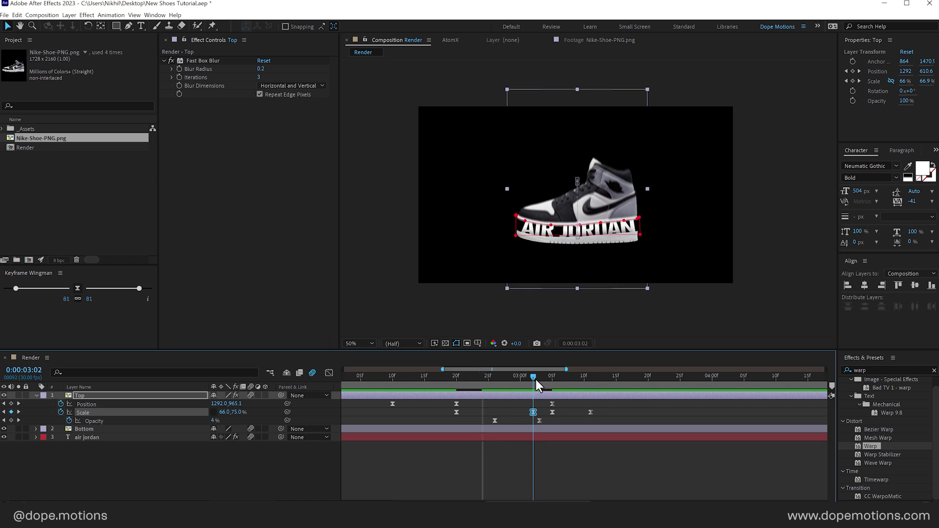
pyautogui.click(447, 445)
pyautogui.click(235, 413)
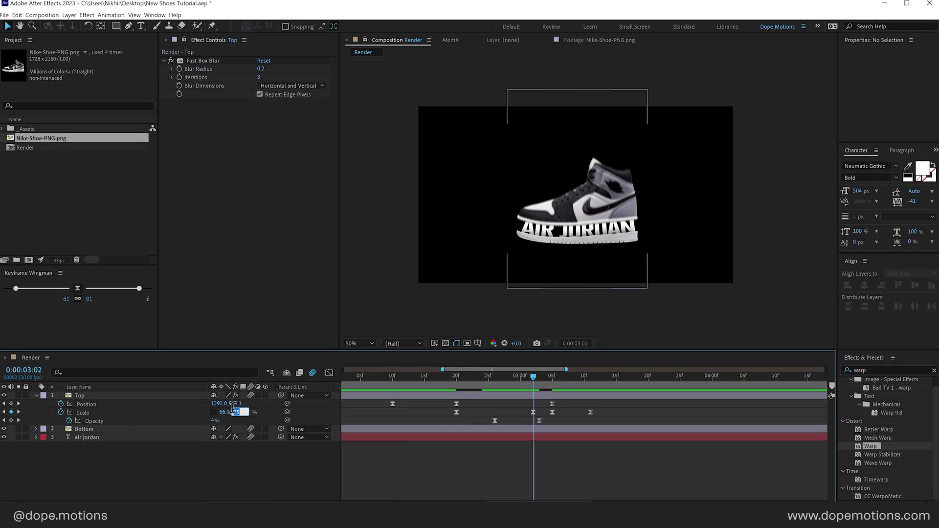
pyautogui.write('72')
pyautogui.press('Return')
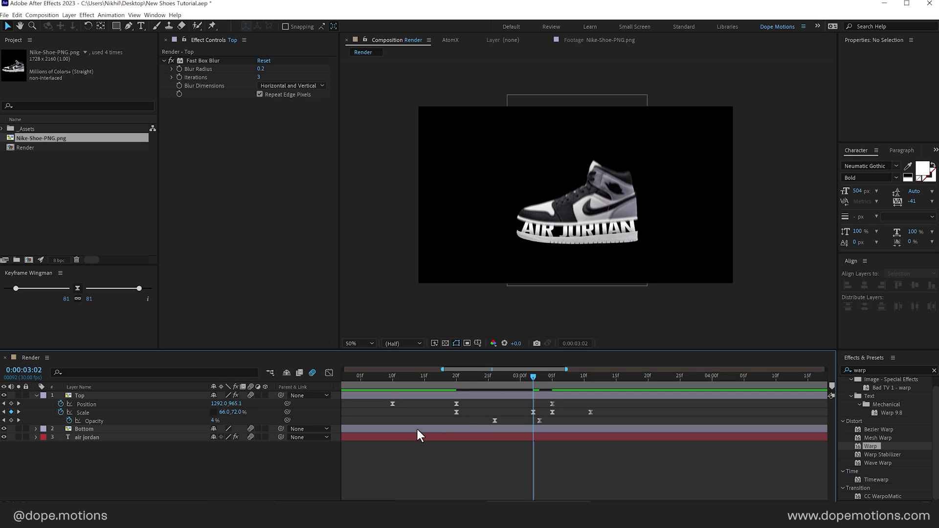
# Preview the shoe's closing motion from 2:21 and collapse the Top layer's properties.
pyautogui.click(462, 380)
pyautogui.press('space')
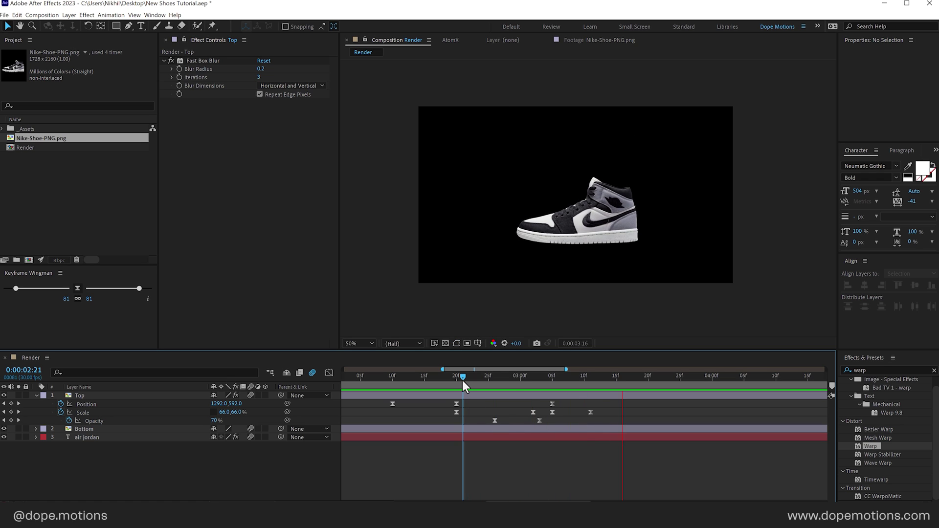
pyautogui.press('space')
pyautogui.press('space')
pyautogui.click(37, 396)
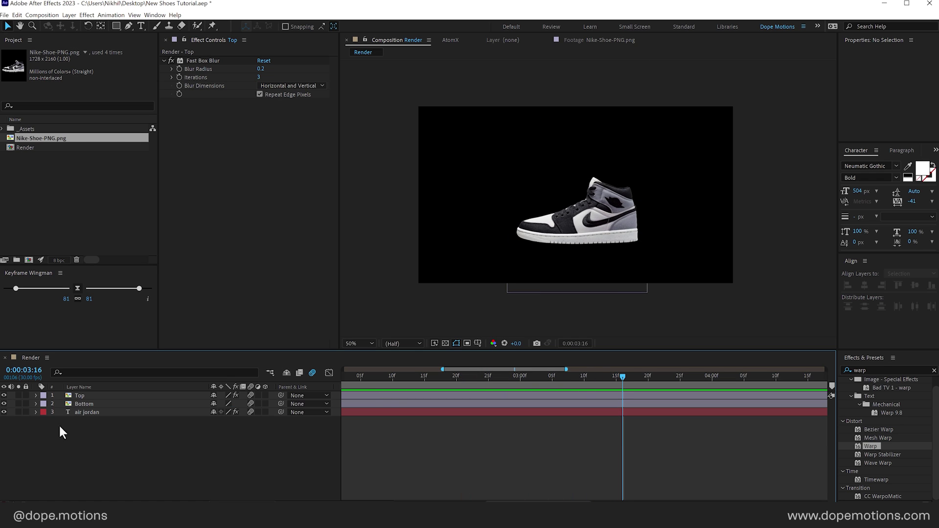
# Pre-compose the Top, Bottom and air jordan layers into a new composition named Shoe.
pyautogui.moveTo(59, 424); pyautogui.dragTo(104, 395)
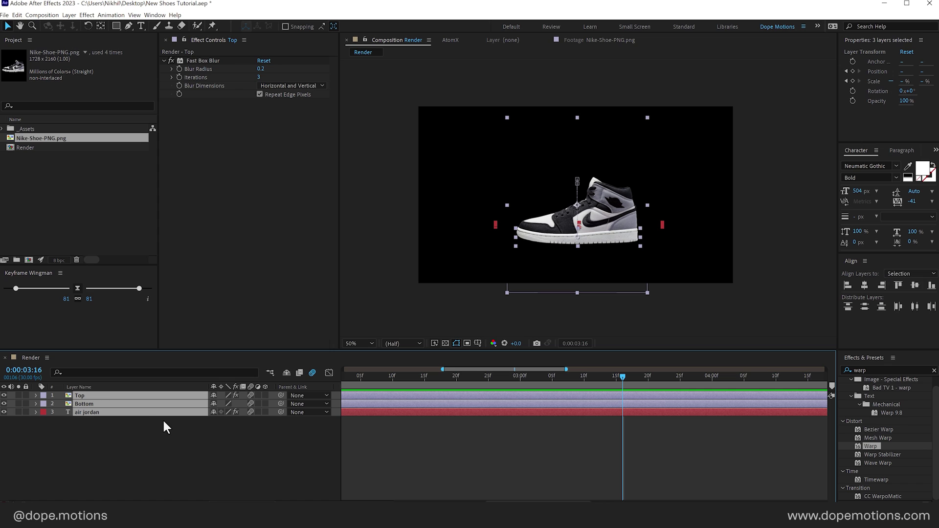
pyautogui.hotkey('ctrl', 'shift', 'c')
pyautogui.write('Shoe')
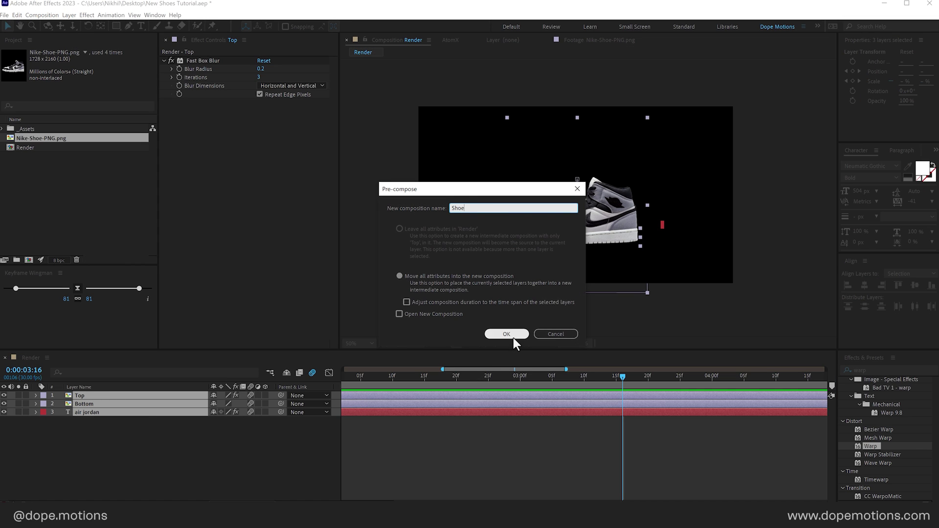
pyautogui.click(507, 334)
# Scale the Shoe layer to 93% and lower it to position 1280, 784, checking the framing across the animation.
pyautogui.press('s')
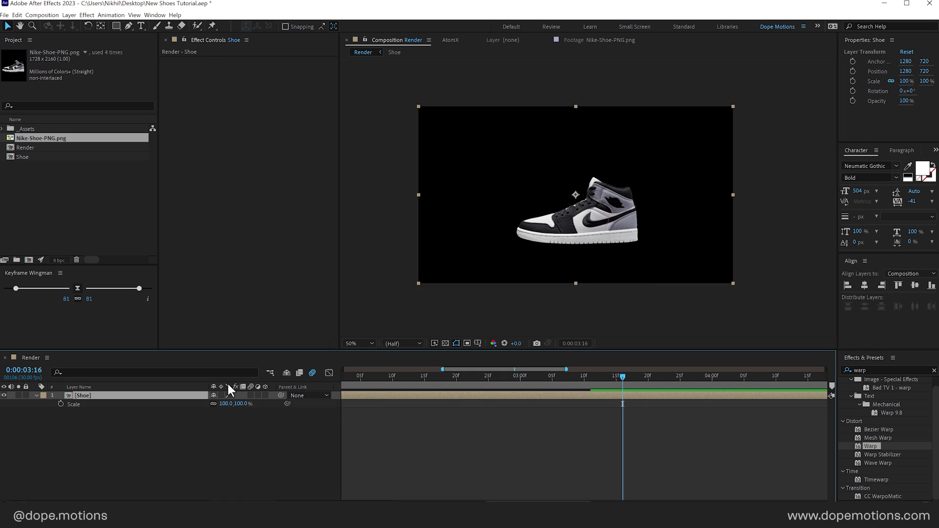
pyautogui.moveTo(239, 409); pyautogui.dragTo(227, 410)
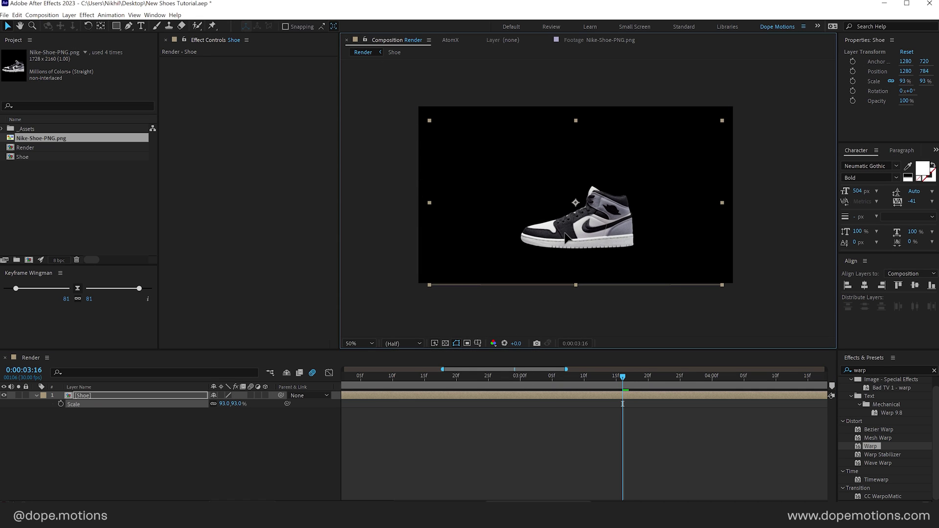
pyautogui.click(153, 420)
pyautogui.scroll(-1, 469, 398)
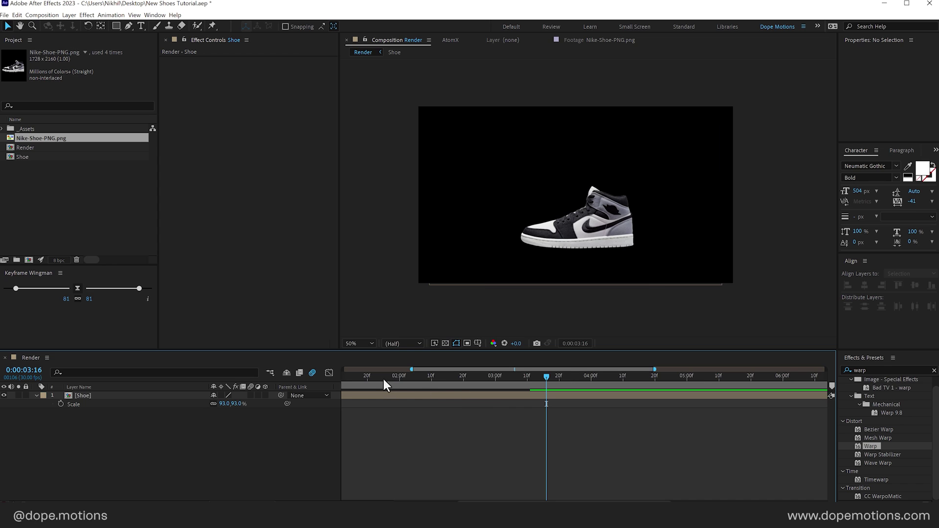
pyautogui.scroll(-1, 441, 373)
pyautogui.moveTo(418, 366); pyautogui.dragTo(506, 384)
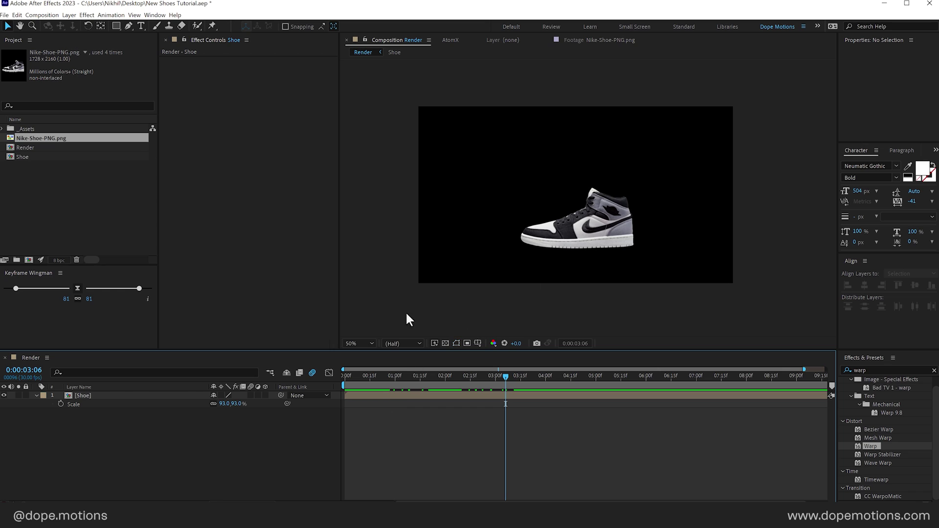
# Add the expression wiggle(1,20) to the Shoe layer's Position.
pyautogui.click(86, 396)
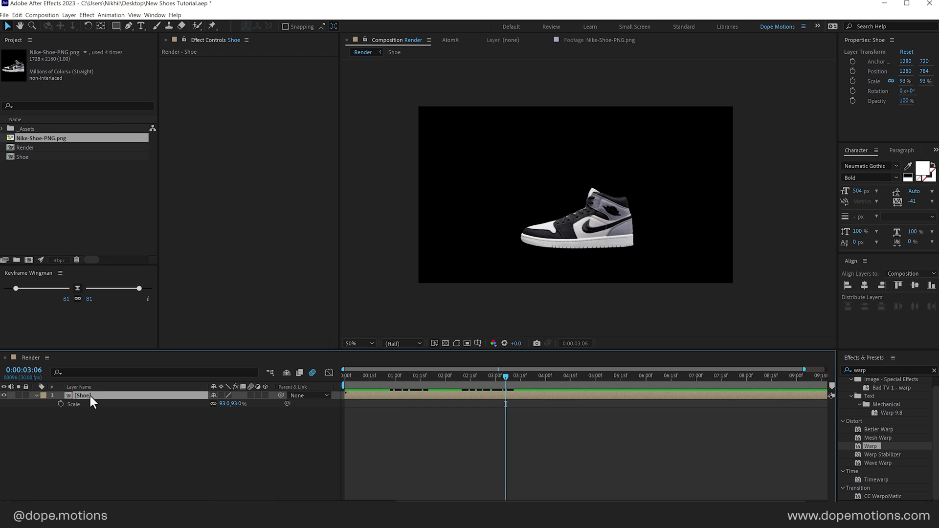
pyautogui.press('p')
pyautogui.keyDown('alt'); pyautogui.click(60, 405); pyautogui.keyUp('alt')
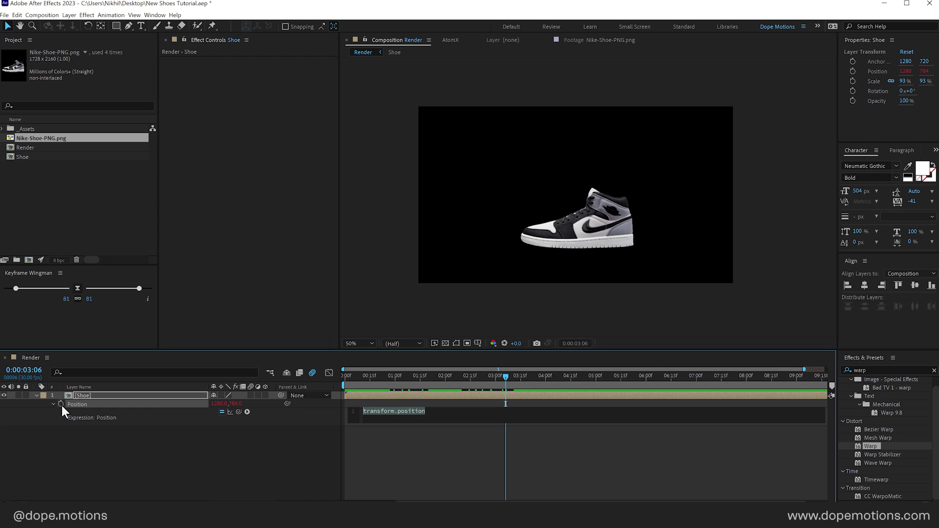
pyautogui.write('wiggle()')
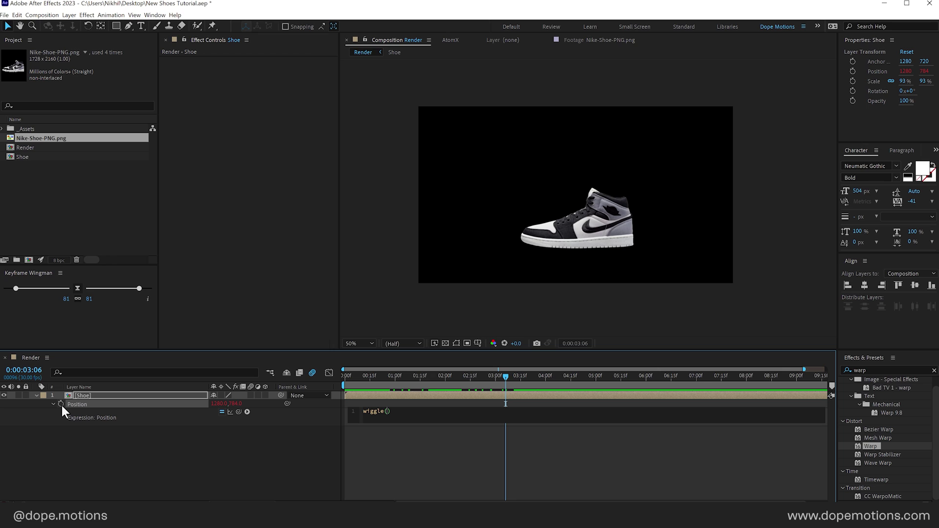
pyautogui.click(75, 440)
# Preview the wiggling shoe animation from the start, including at 100% magnification and full resolution.
pyautogui.moveTo(382, 381); pyautogui.dragTo(307, 383)
pyautogui.press('space')
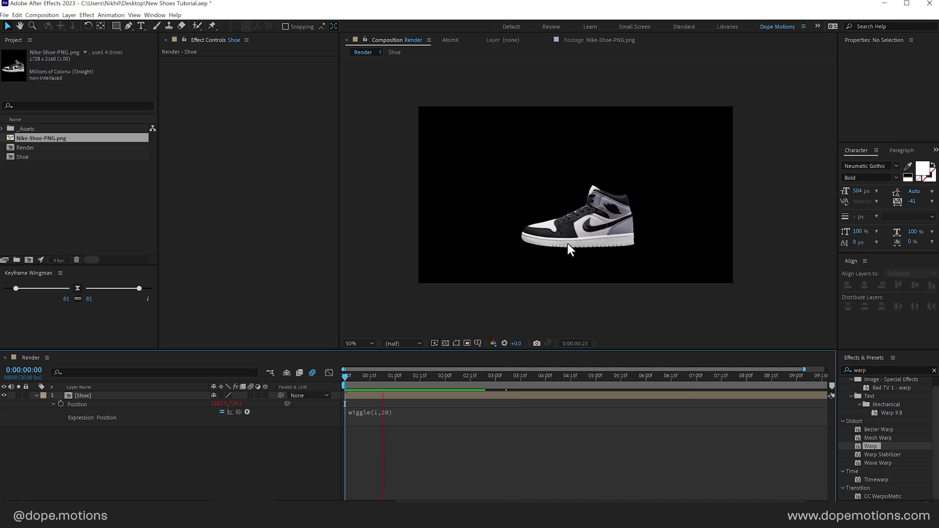
pyautogui.moveTo(397, 376); pyautogui.dragTo(314, 370)
pyautogui.scroll(1, 457, 287)
pyautogui.press('space')
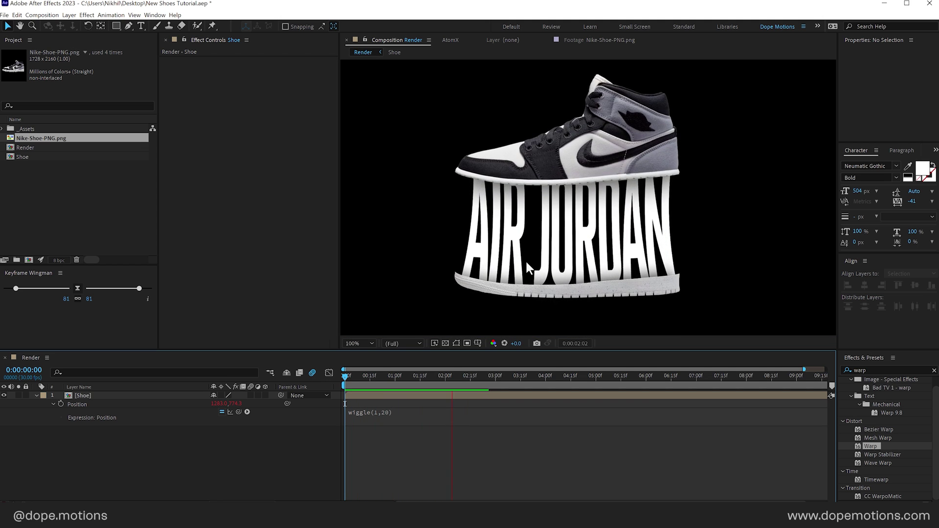
pyautogui.click(565, 377)
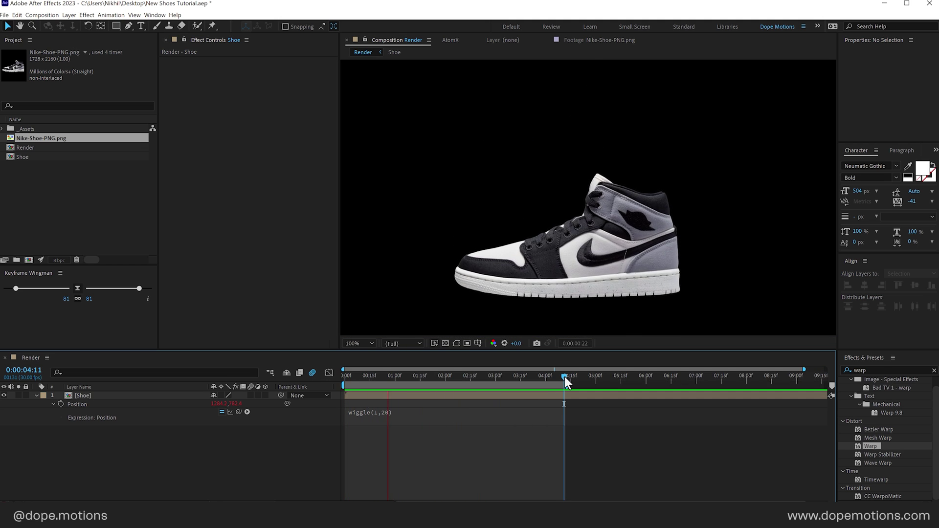